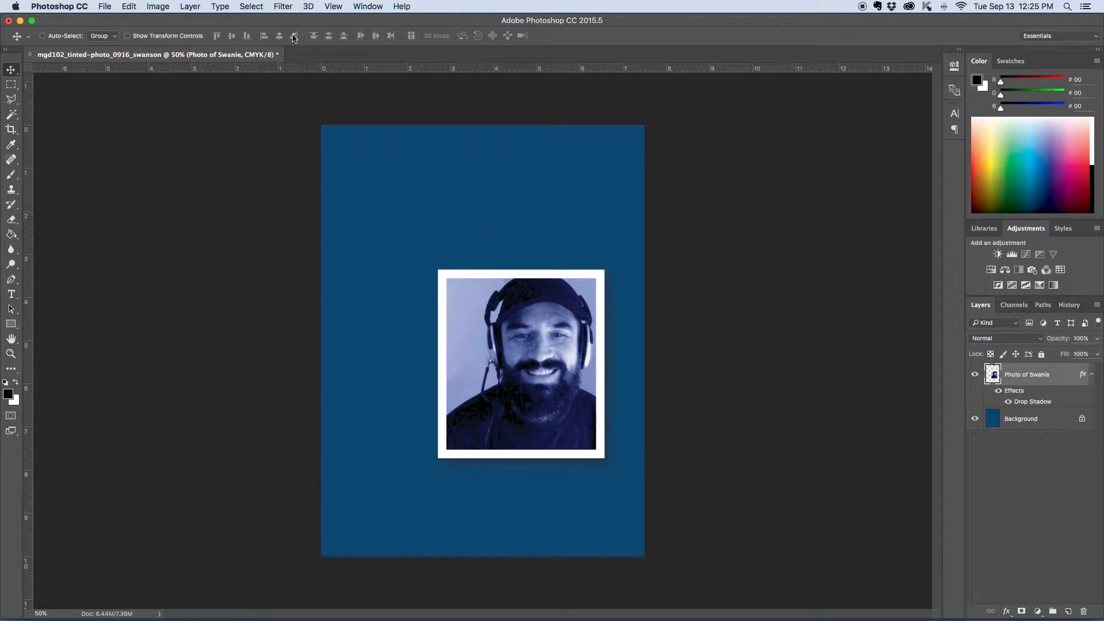
Step: Review the photo layer's Drop Shadow settings in the Layer Style dialog without changing them
click(190, 8)
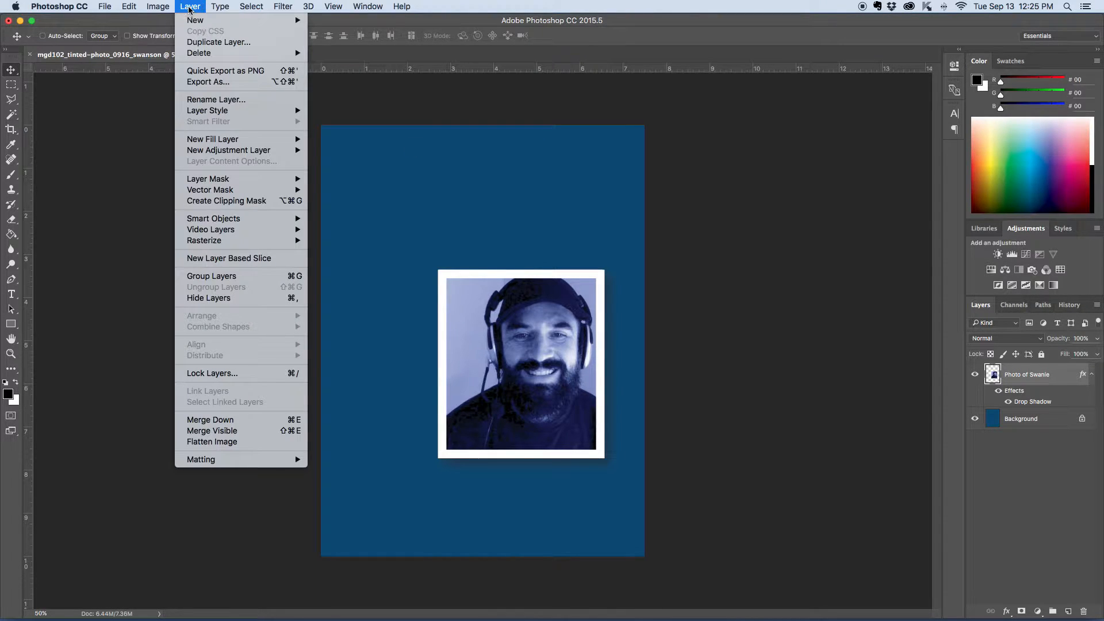
mouse_move(205, 117)
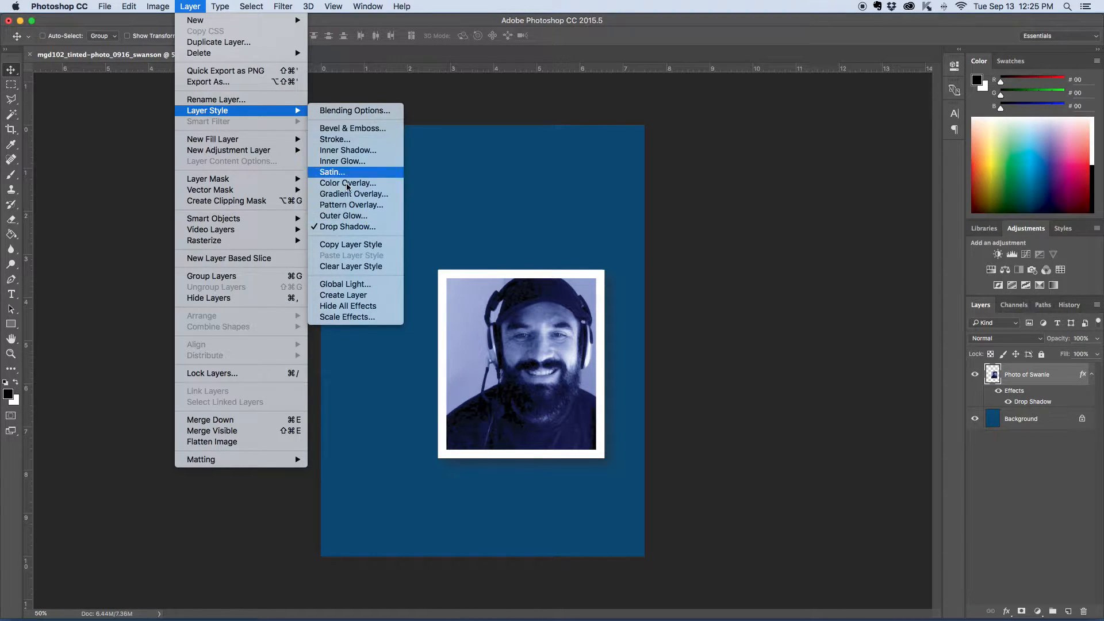
click(777, 285)
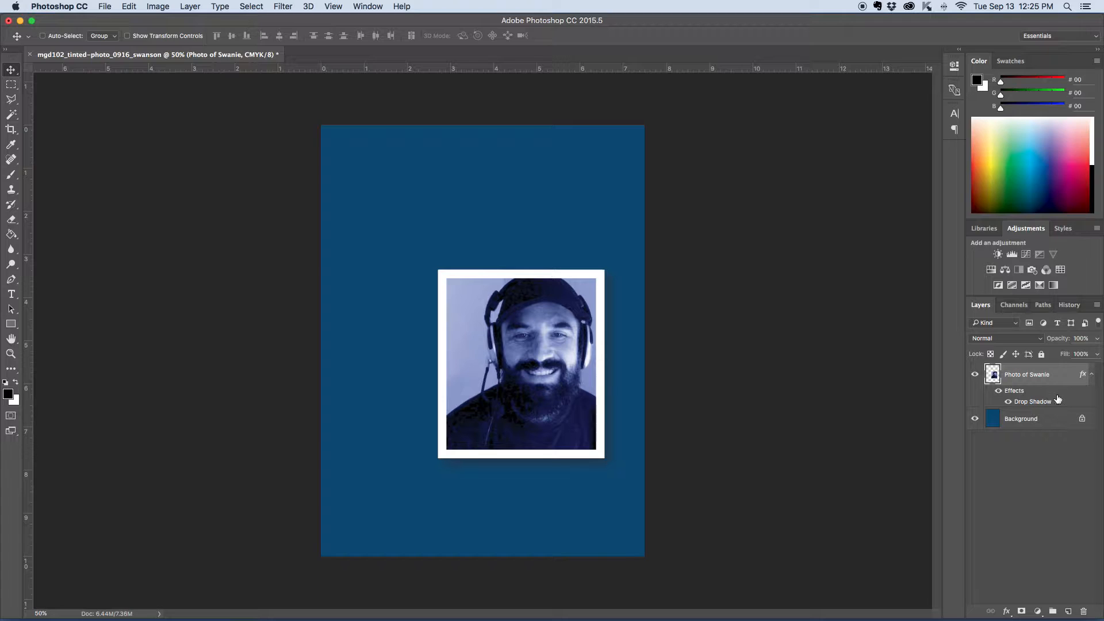
double_click(1041, 407)
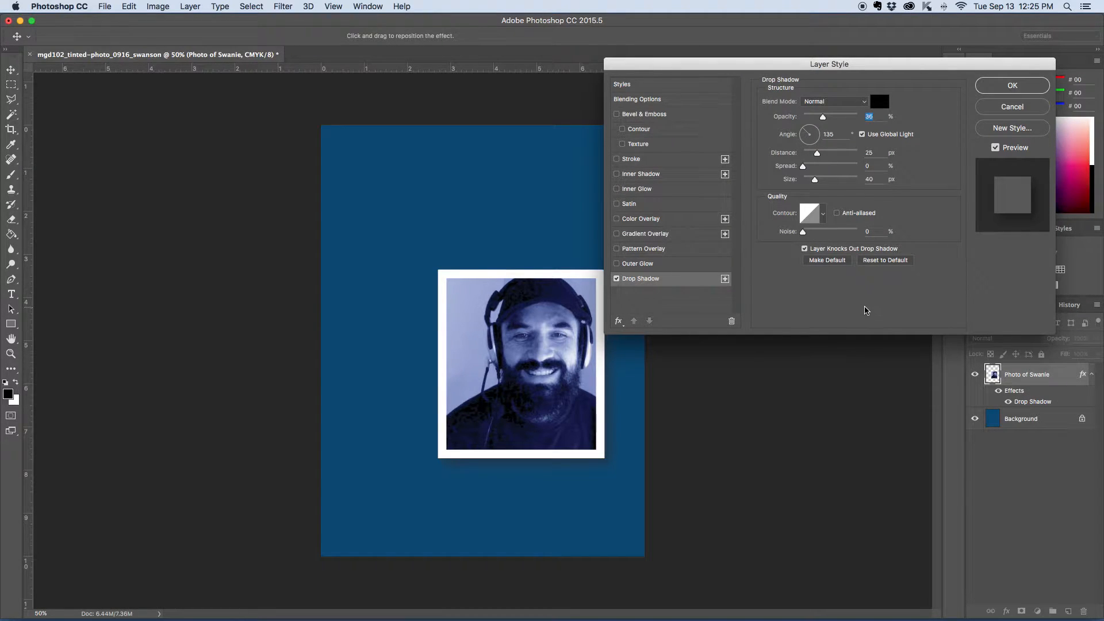
click(991, 86)
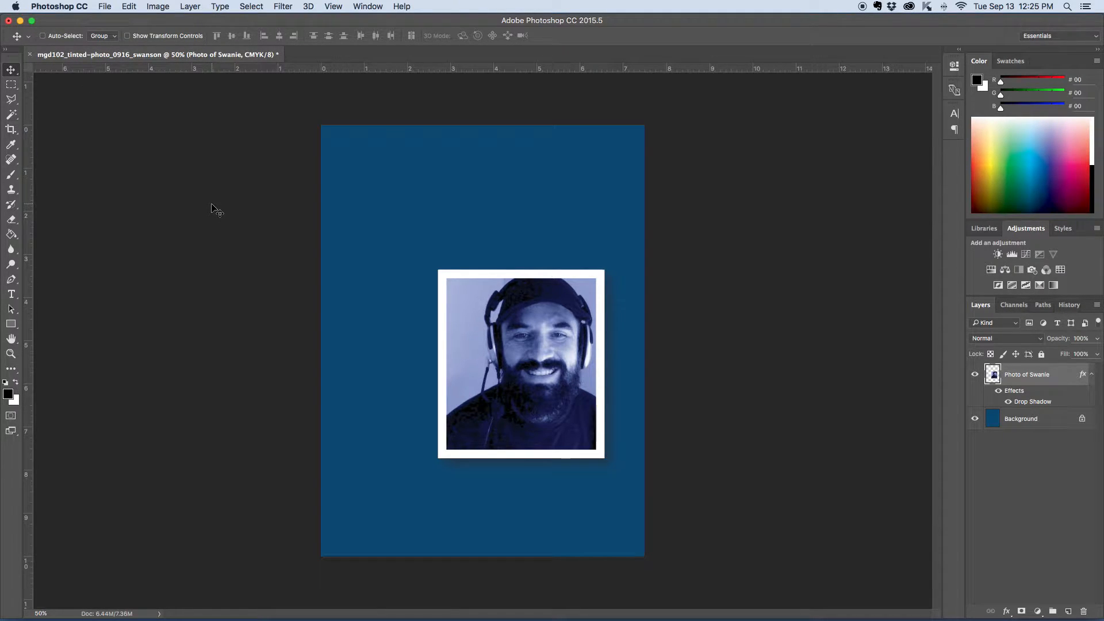
Step: Save the document to the Desktop as mgd102_tinted-photo_0916_swanson.psd in Photoshop format with Maximize Compatibility
key(super)
key(super+s)
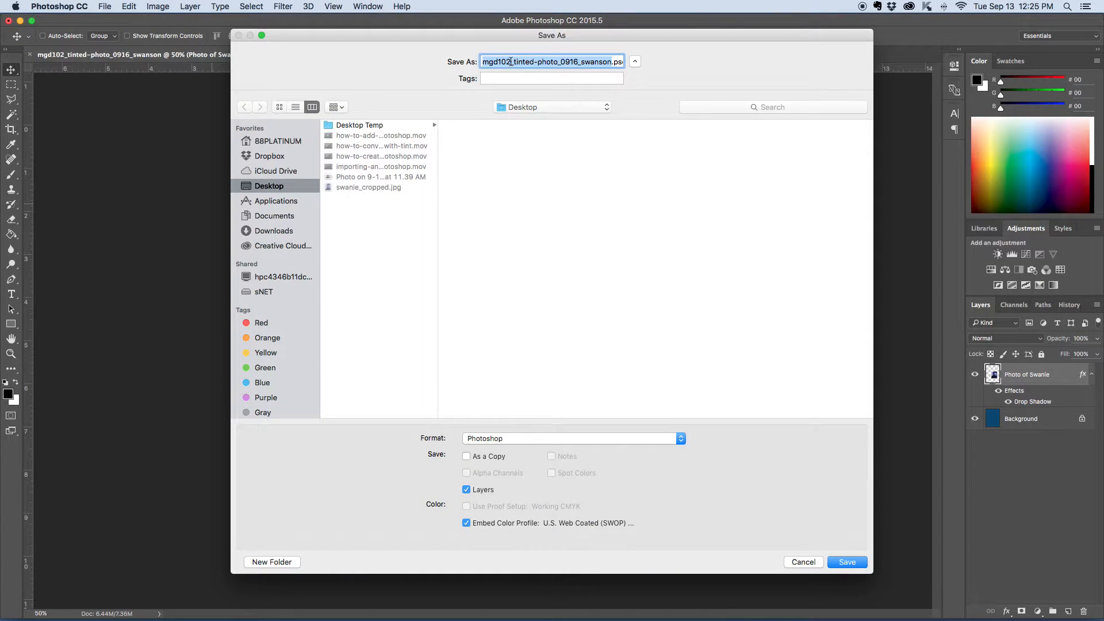
click(511, 62)
drag(511, 62, 481, 62)
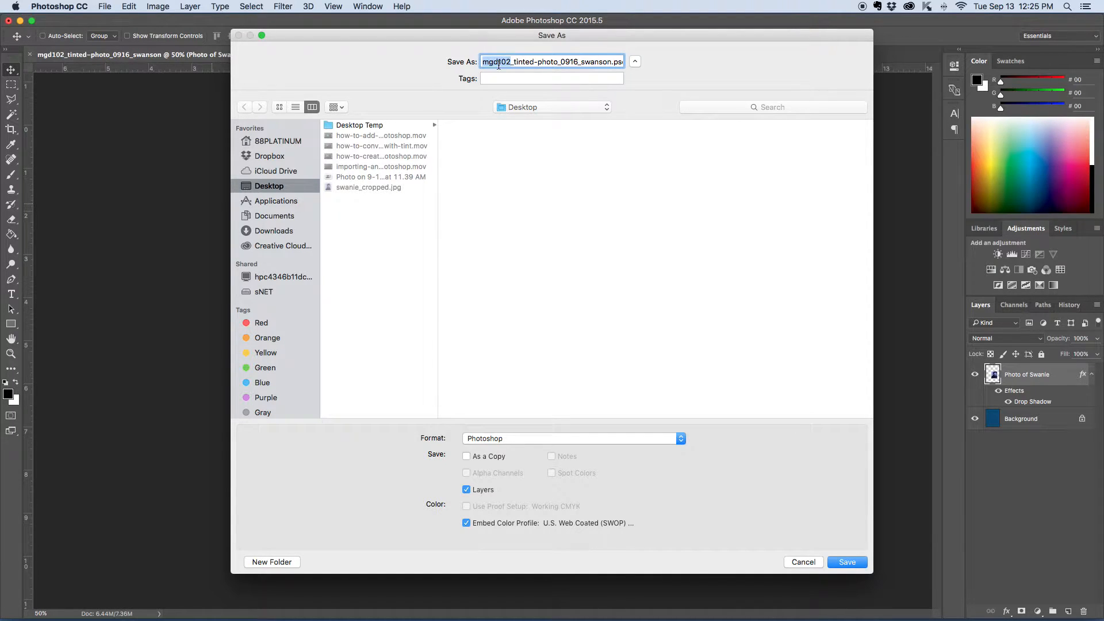
drag(512, 62, 611, 62)
click(583, 63)
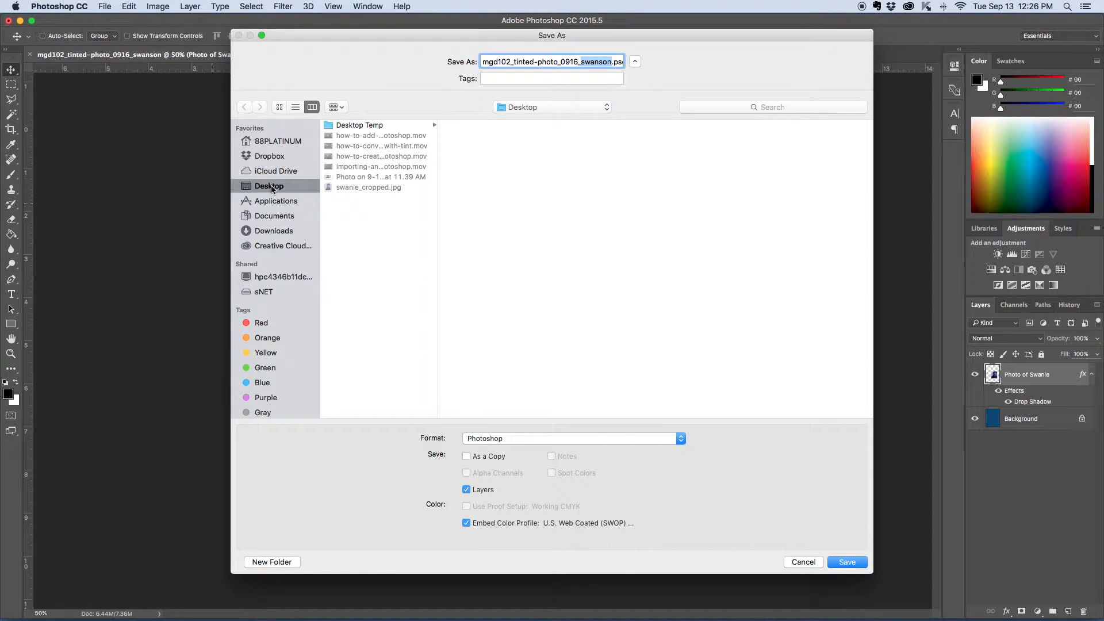
click(506, 440)
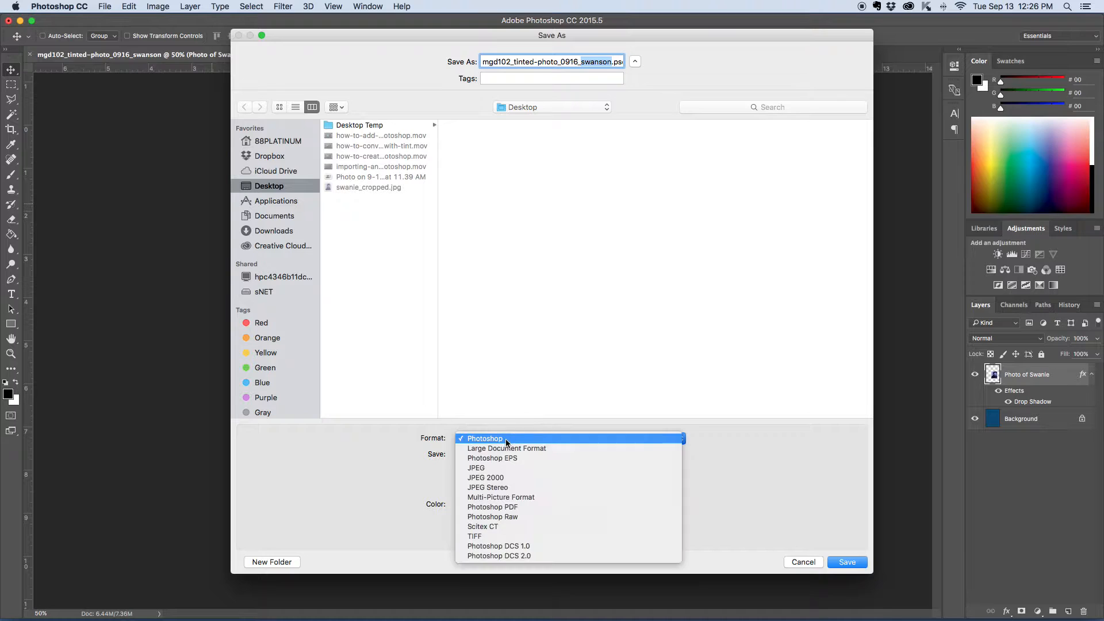
click(506, 440)
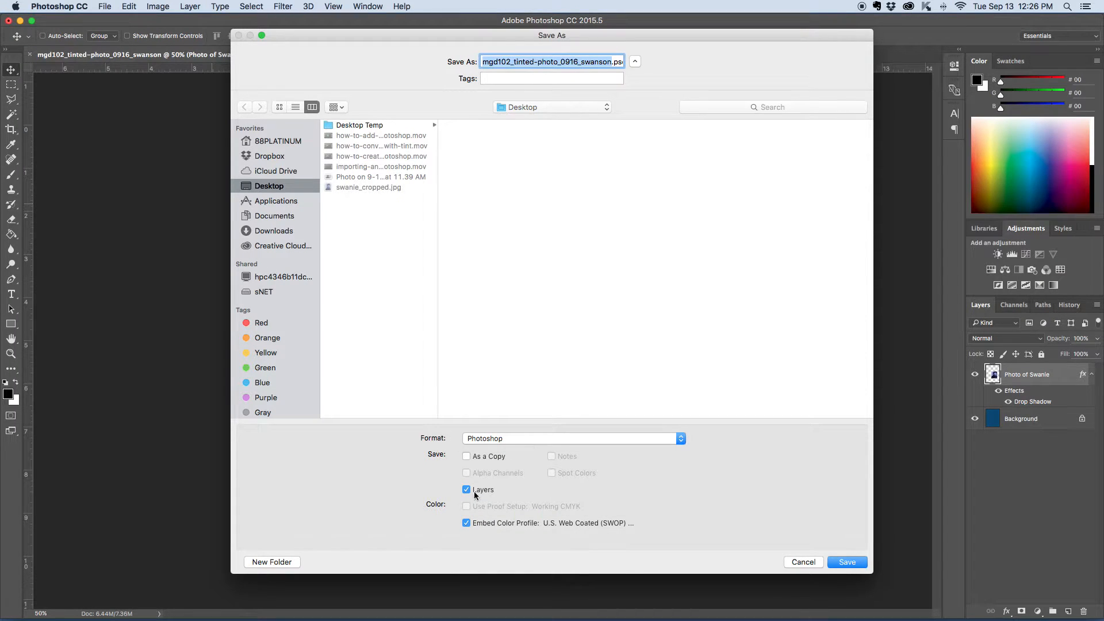
click(845, 565)
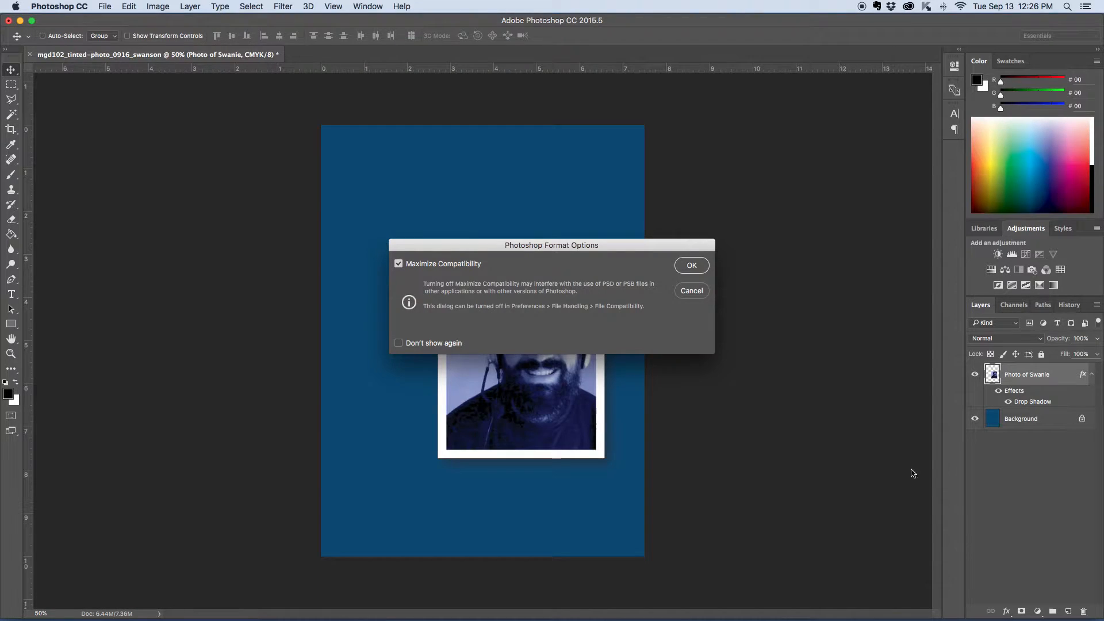
click(693, 266)
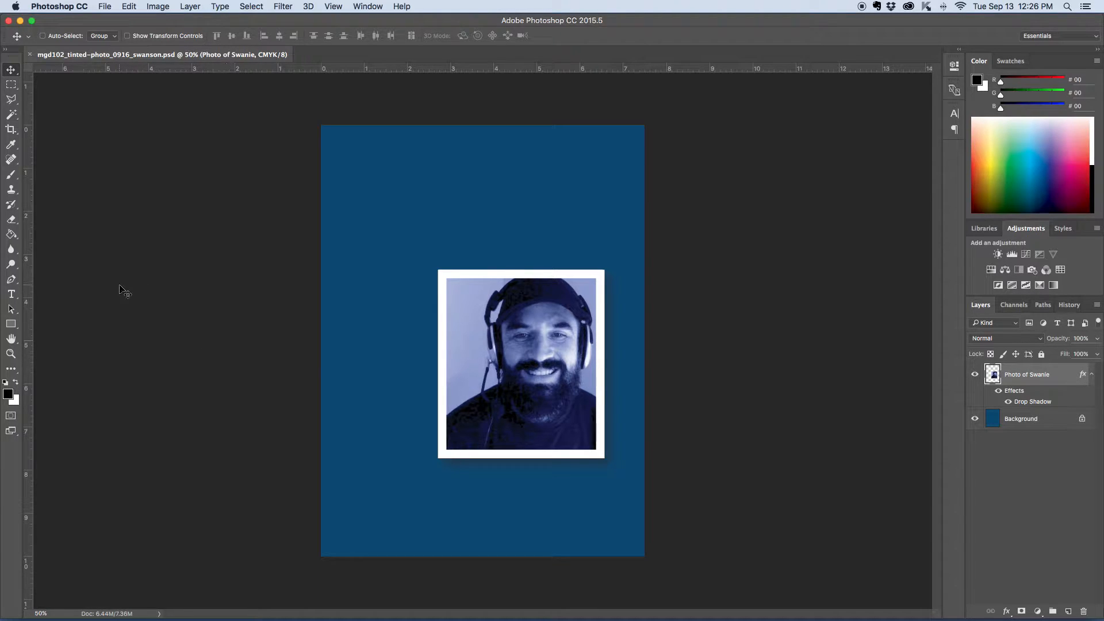
Step: With the Background layer active, pick the Type tool and set its font to Trebuchet MS
click(1029, 423)
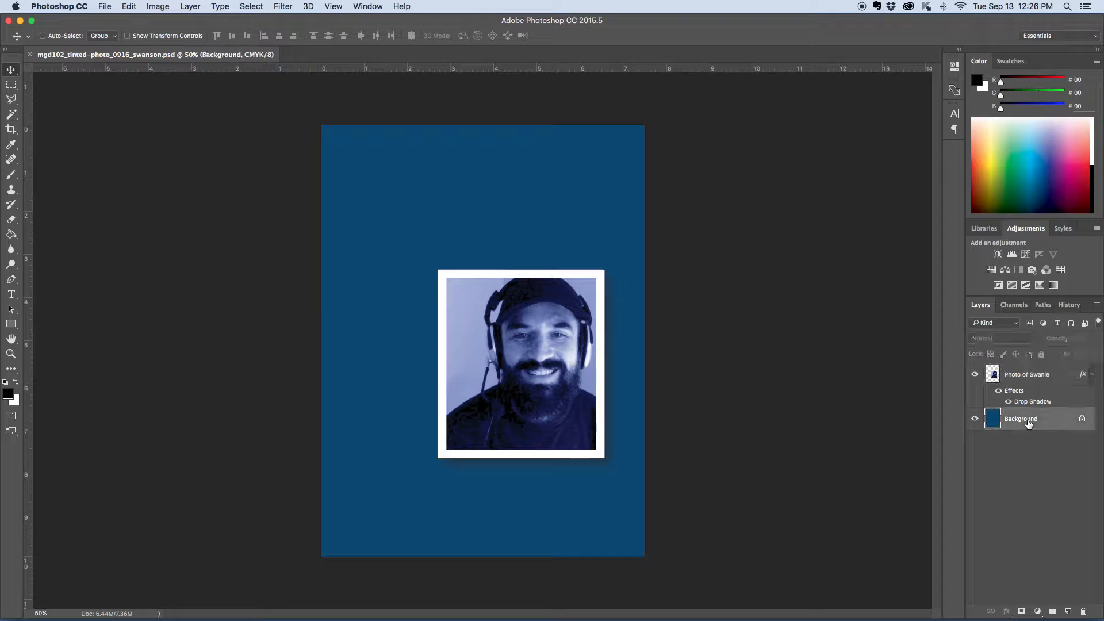
click(11, 295)
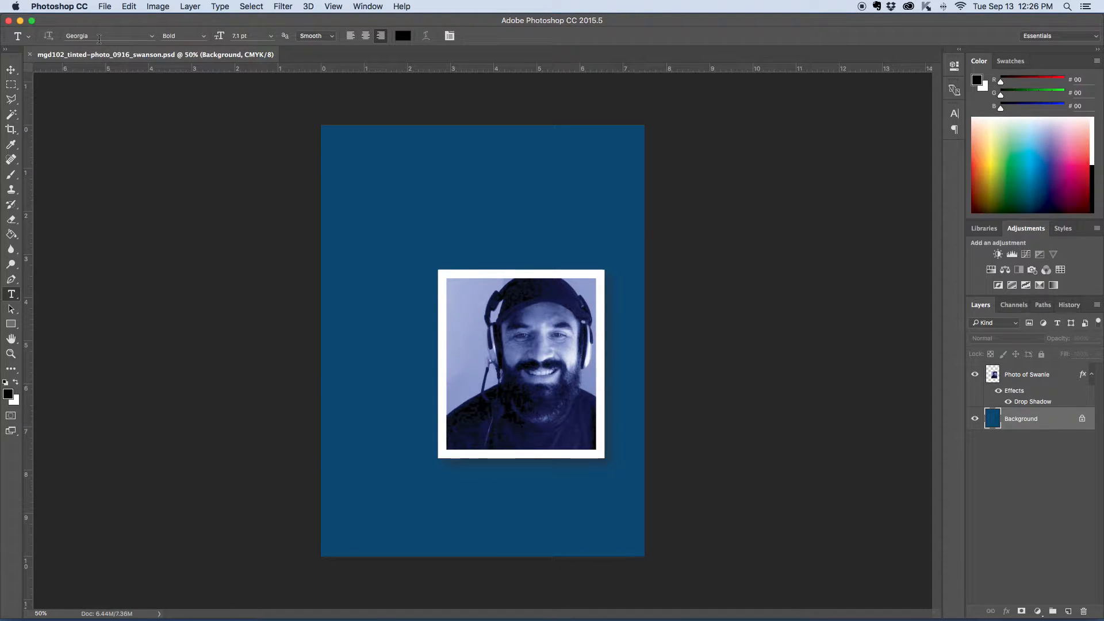
click(153, 38)
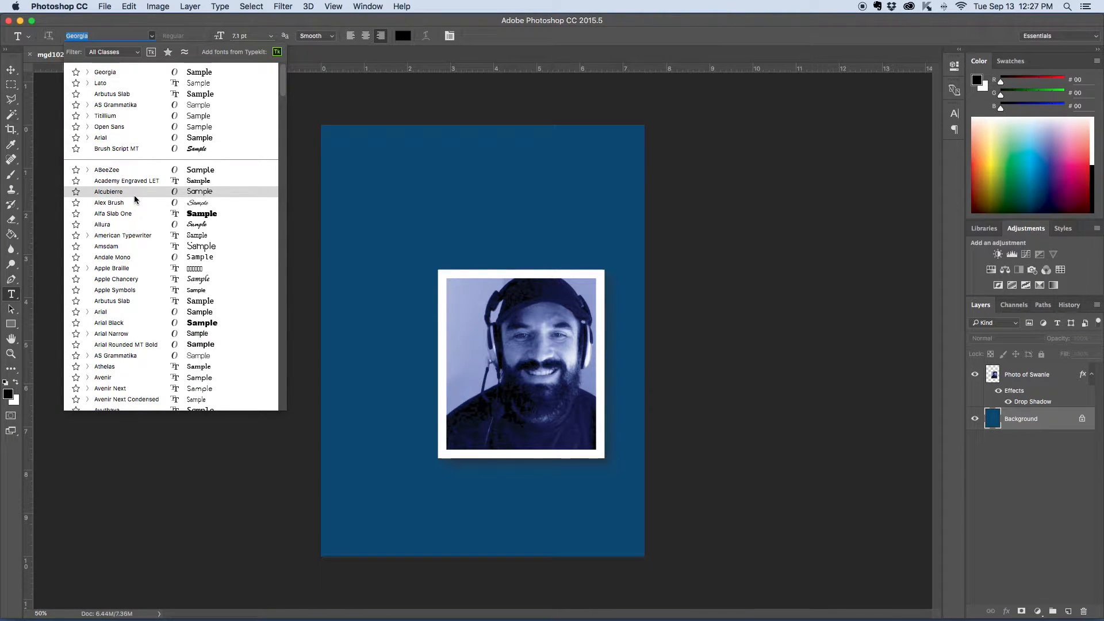
scroll(135, 198, down, 2)
scroll(135, 199, down, 10)
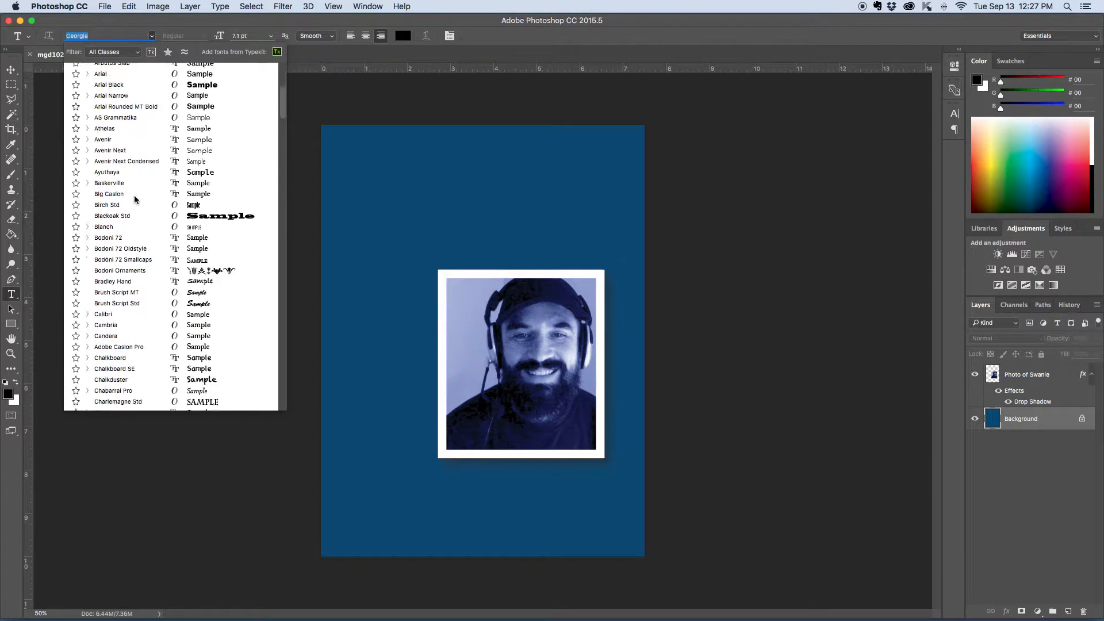
scroll(135, 199, down, 15)
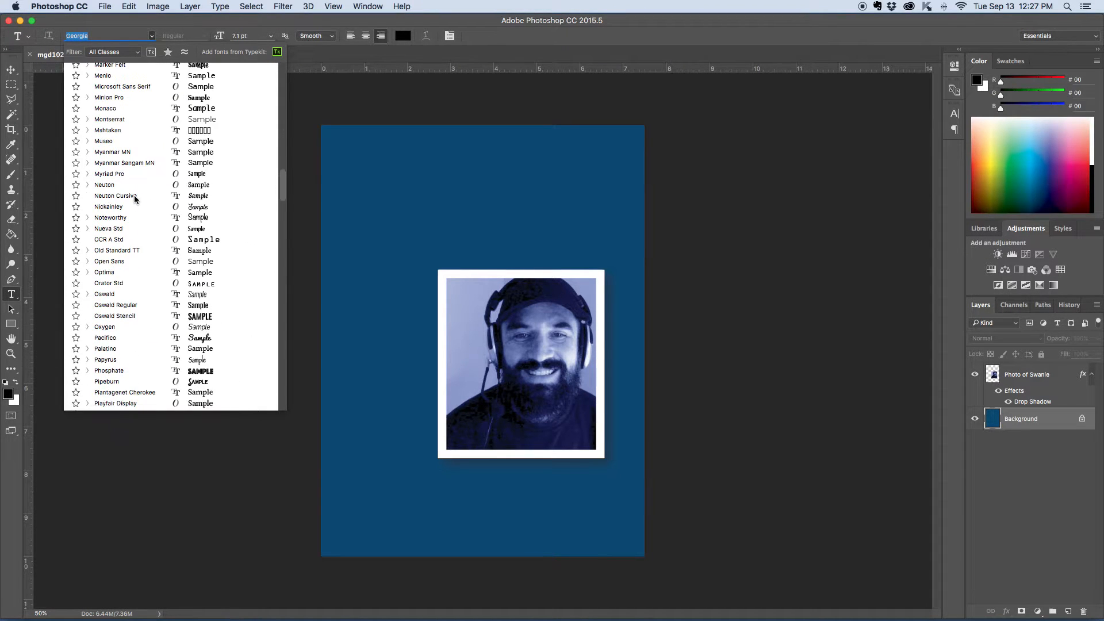
scroll(135, 199, down, 8)
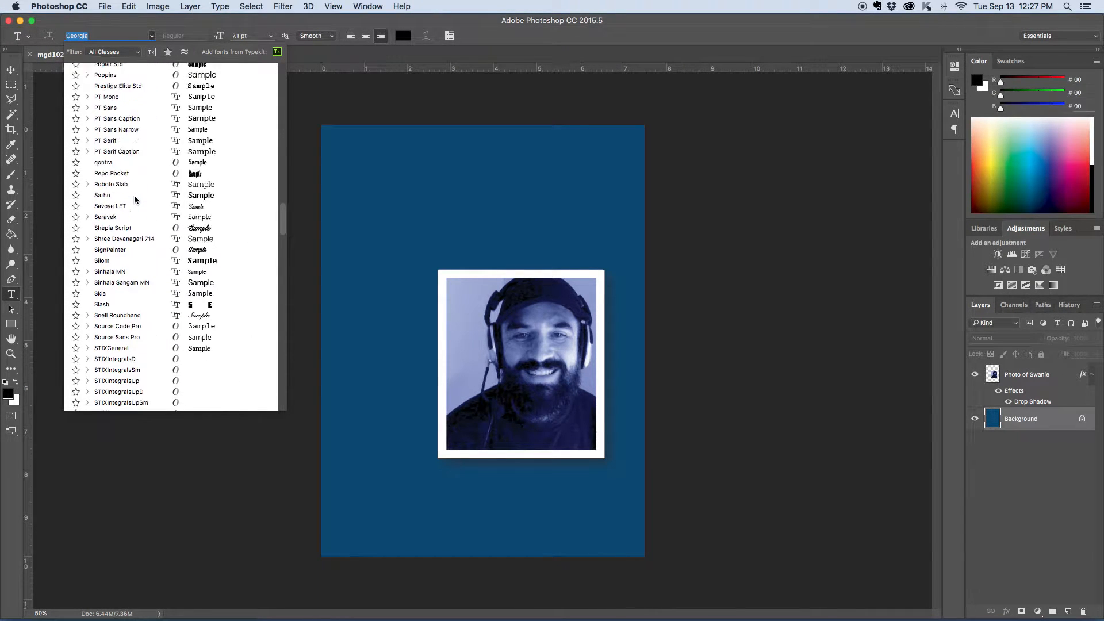
scroll(134, 199, down, 6)
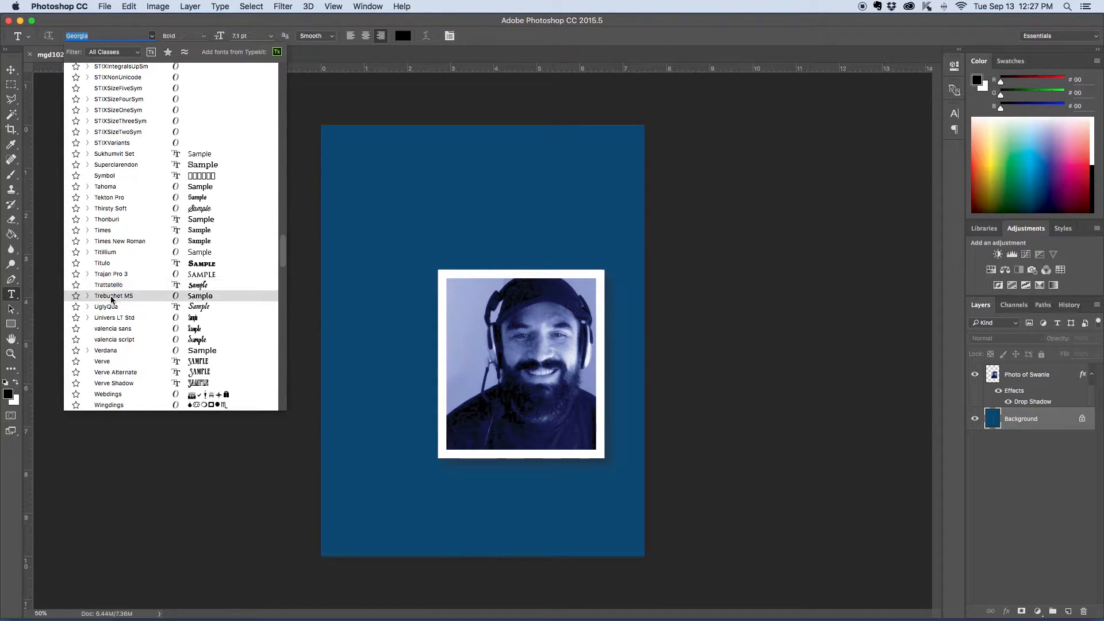
click(114, 297)
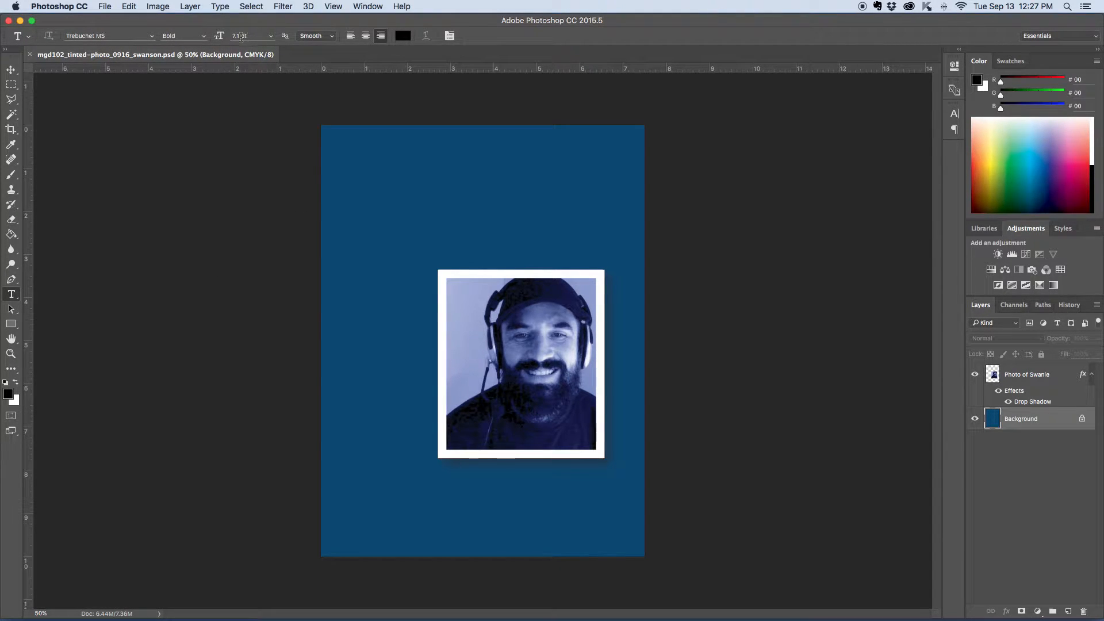
Step: Set the type size to 36 pt with left-aligned text
click(271, 36)
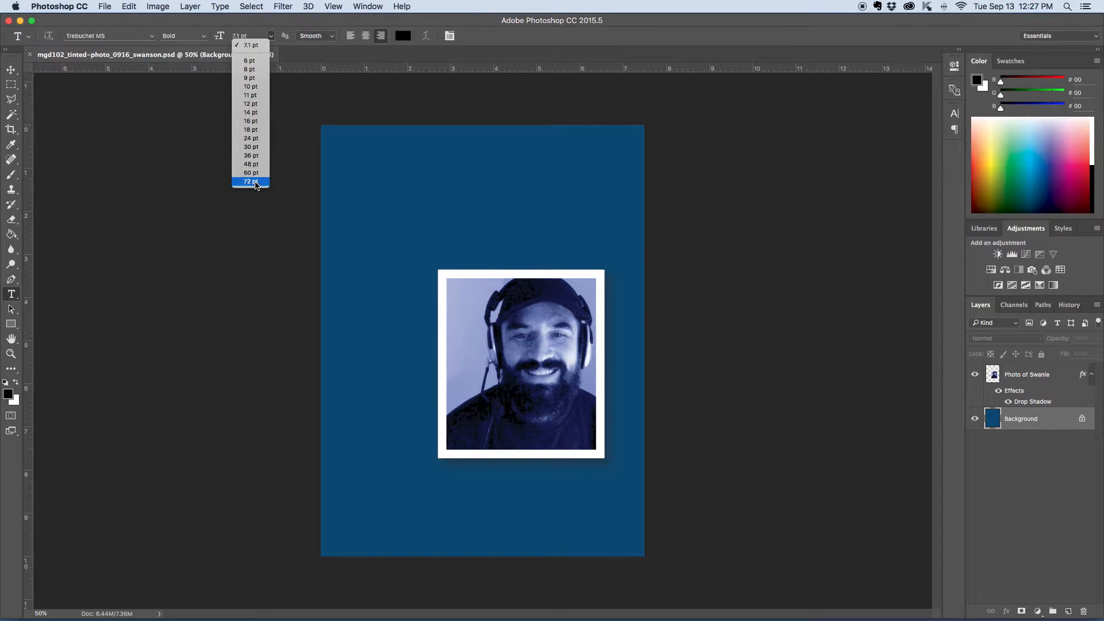
click(253, 156)
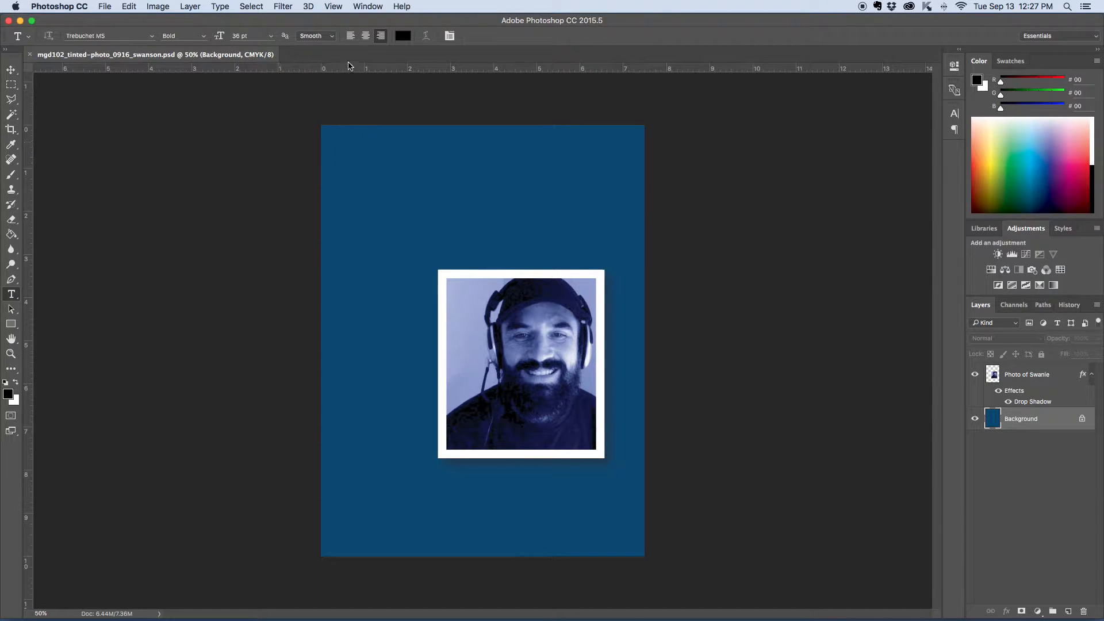
click(351, 37)
Step: Set the text colour by sampling the light blue of the photo, giving #8f9bce
click(403, 36)
drag(697, 229, 674, 199)
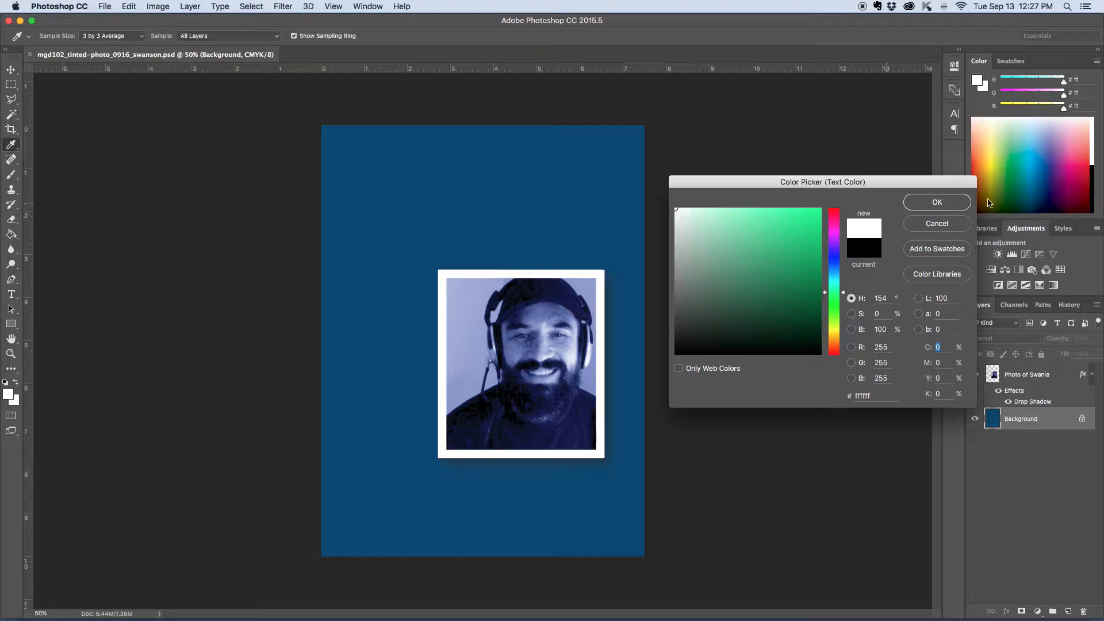
click(839, 273)
drag(811, 221, 820, 202)
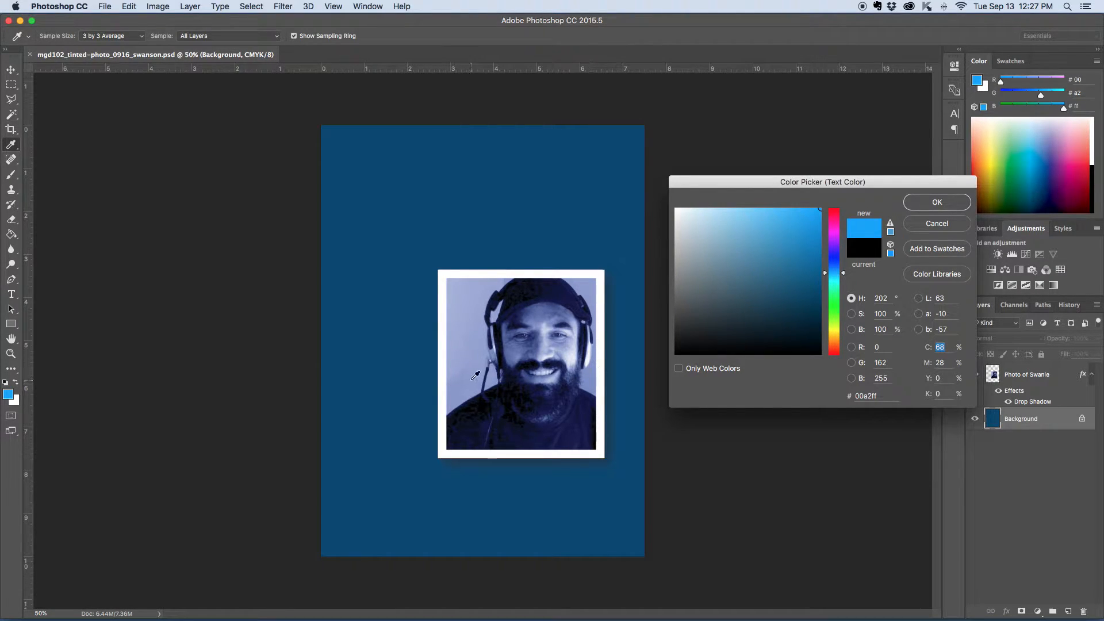
click(580, 282)
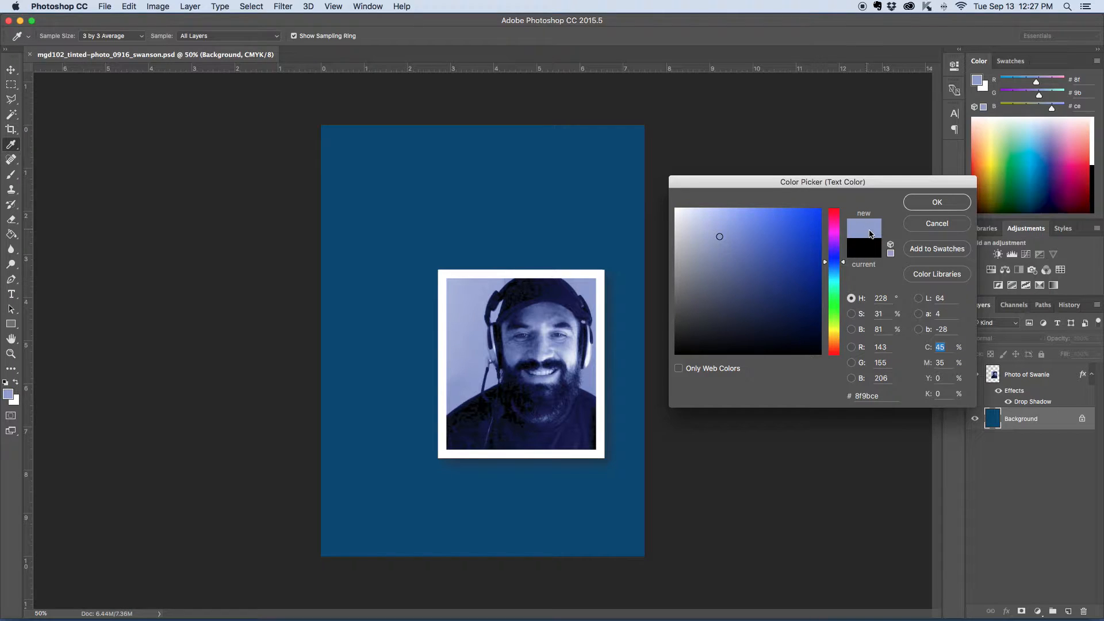
click(937, 203)
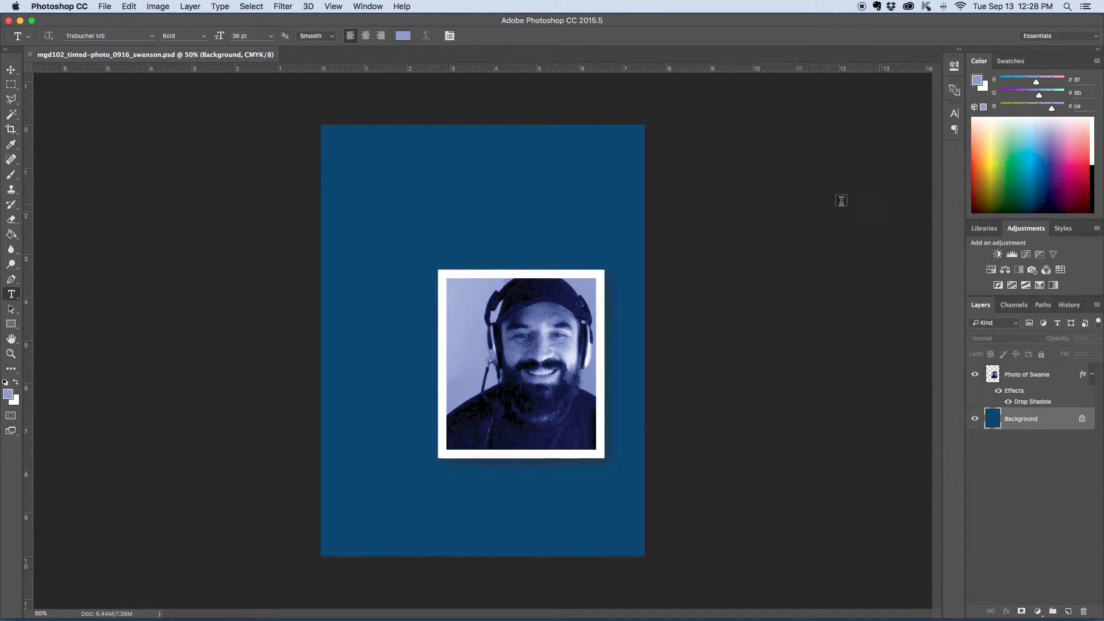
Step: Add a text line with the pictured person's nickname in the upper-left area of the page
click(376, 196)
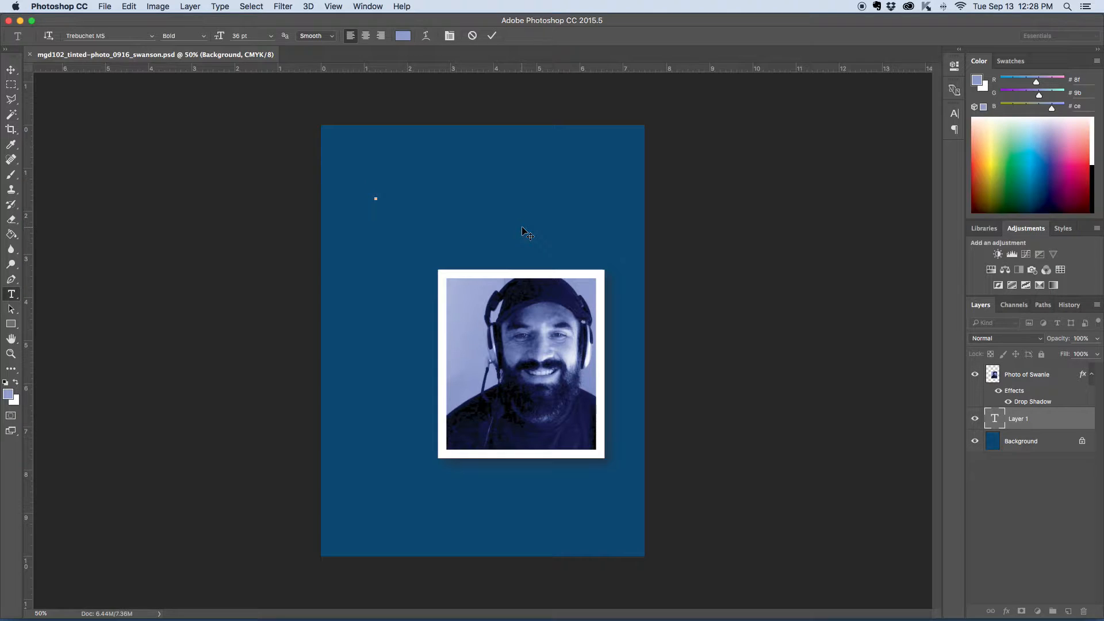
text(swanie)
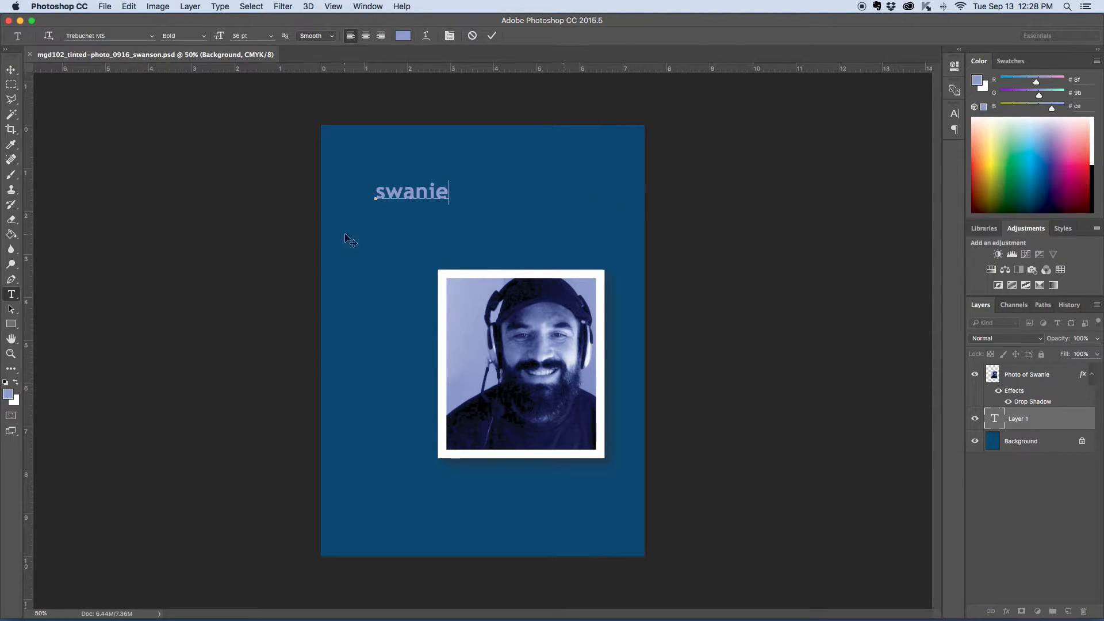
Step: Move the name text up to the top centre of the page
click(12, 70)
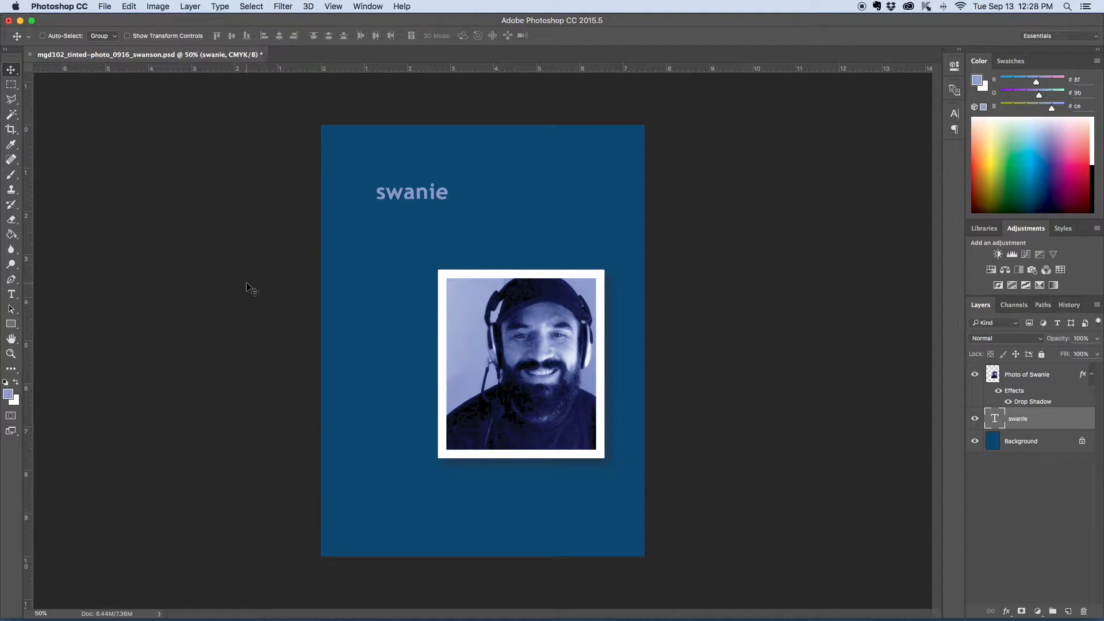
drag(421, 199, 482, 177)
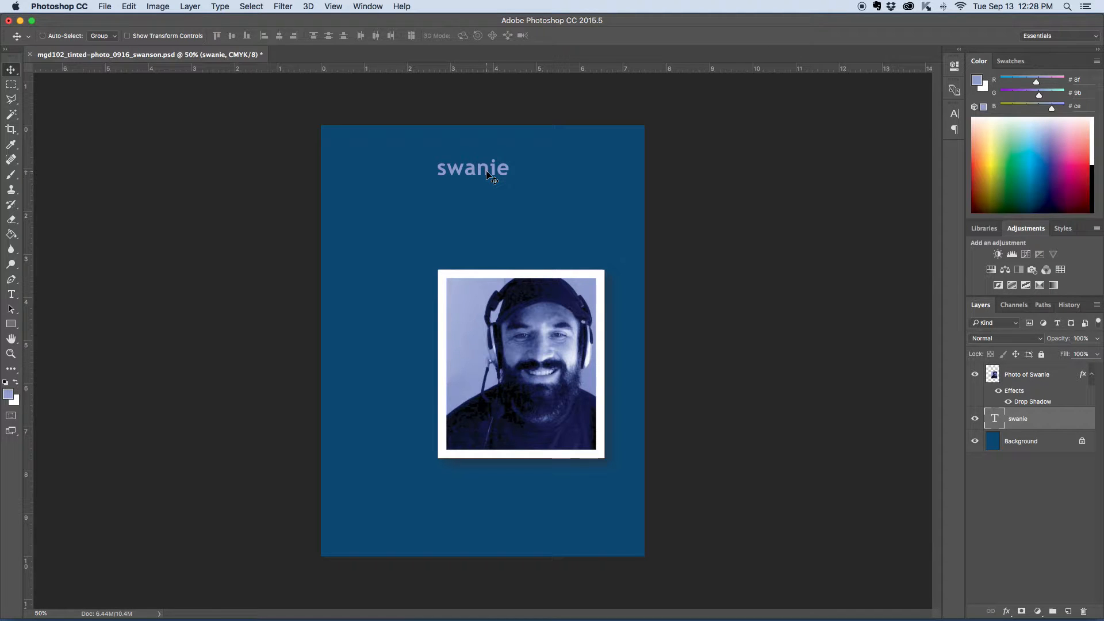
Step: Duplicate the name text and place the copy directly beneath the original
key(super+plus)
scroll(581, 170, up, 3)
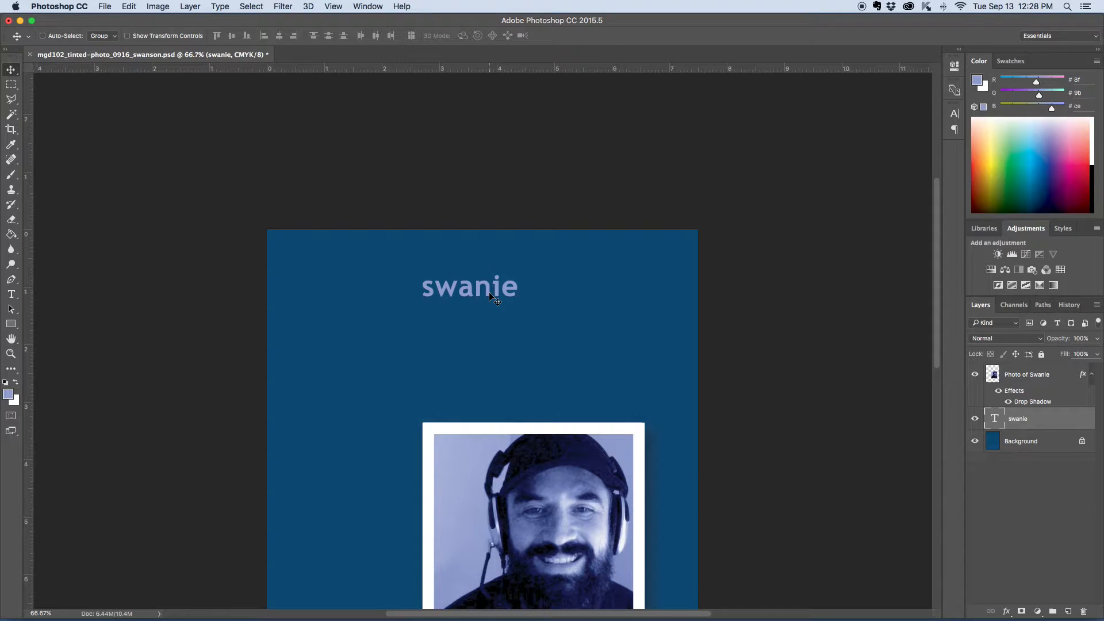
key(super+plus)
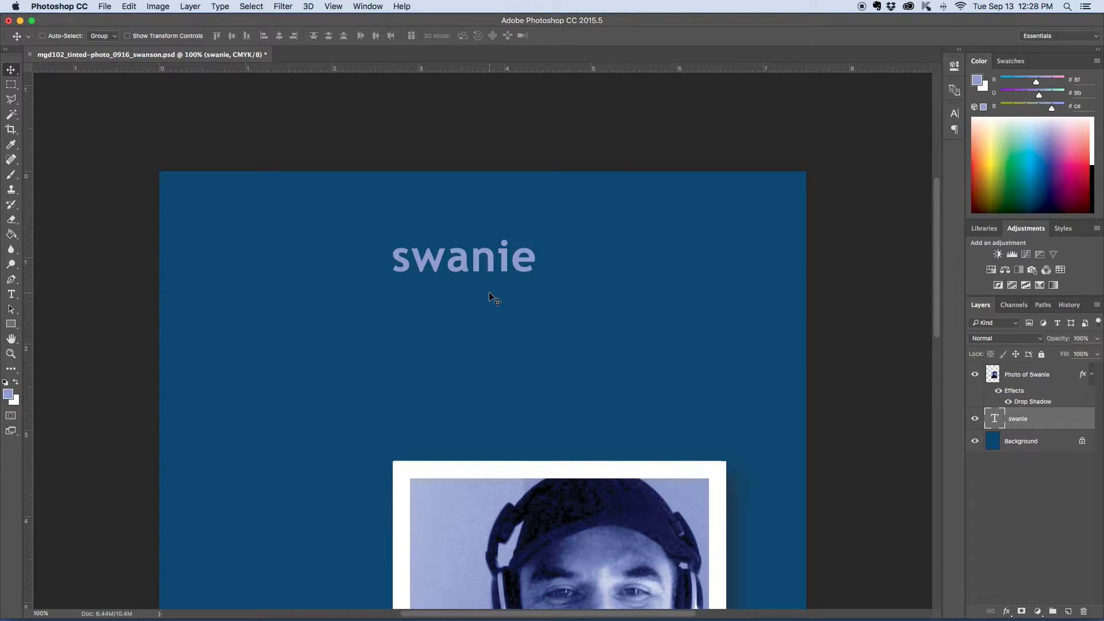
drag(493, 266, 491, 317)
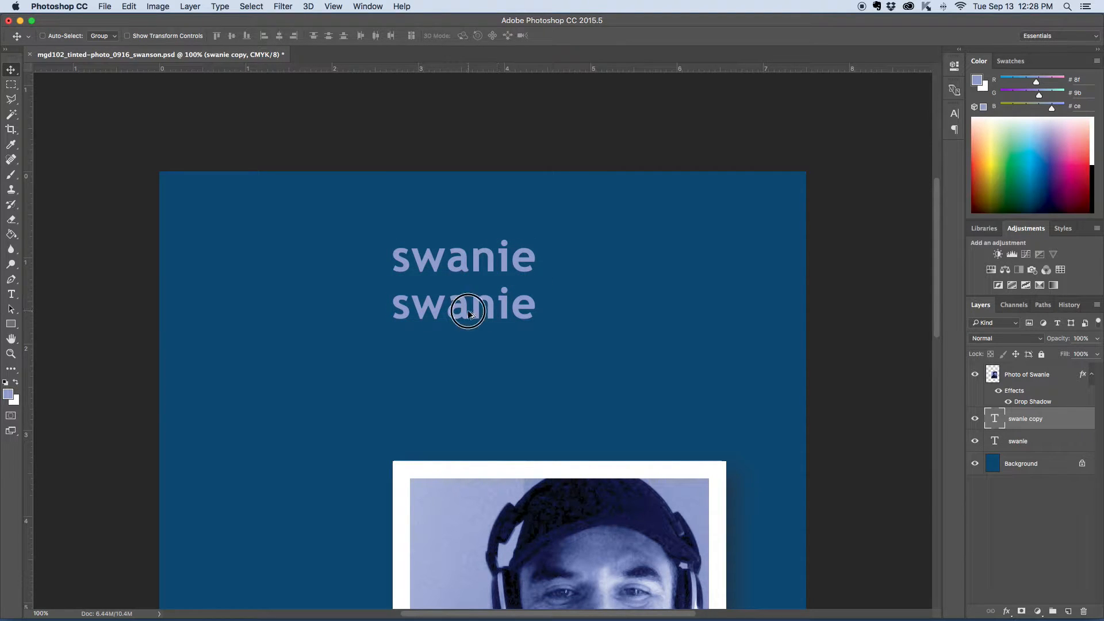
Step: Change the font of the copied name line to Georgia
click(14, 297)
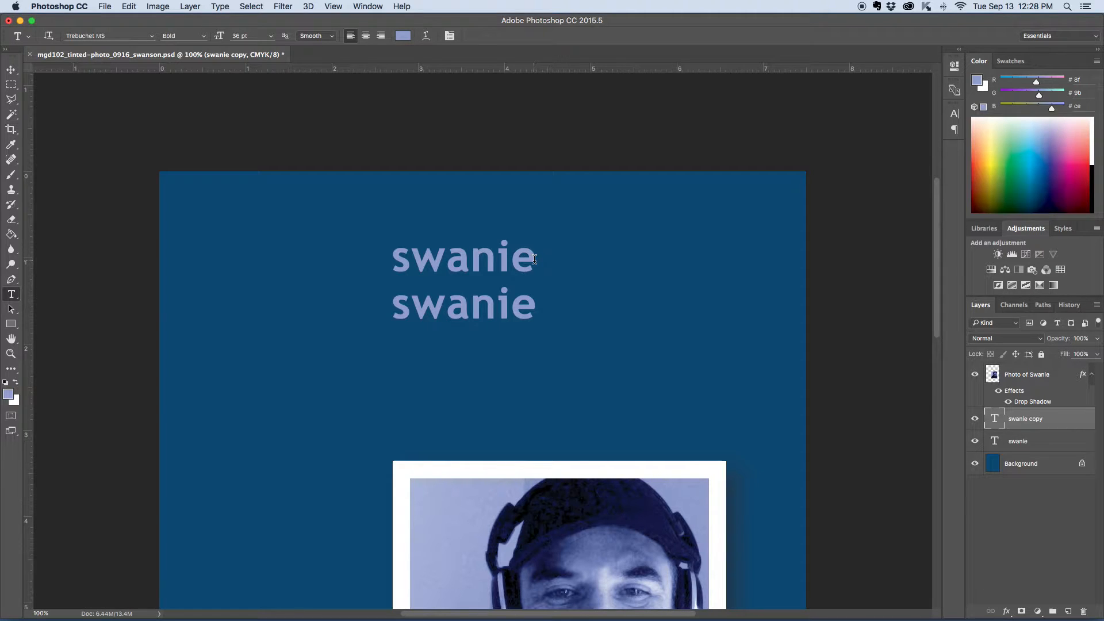
double_click(459, 306)
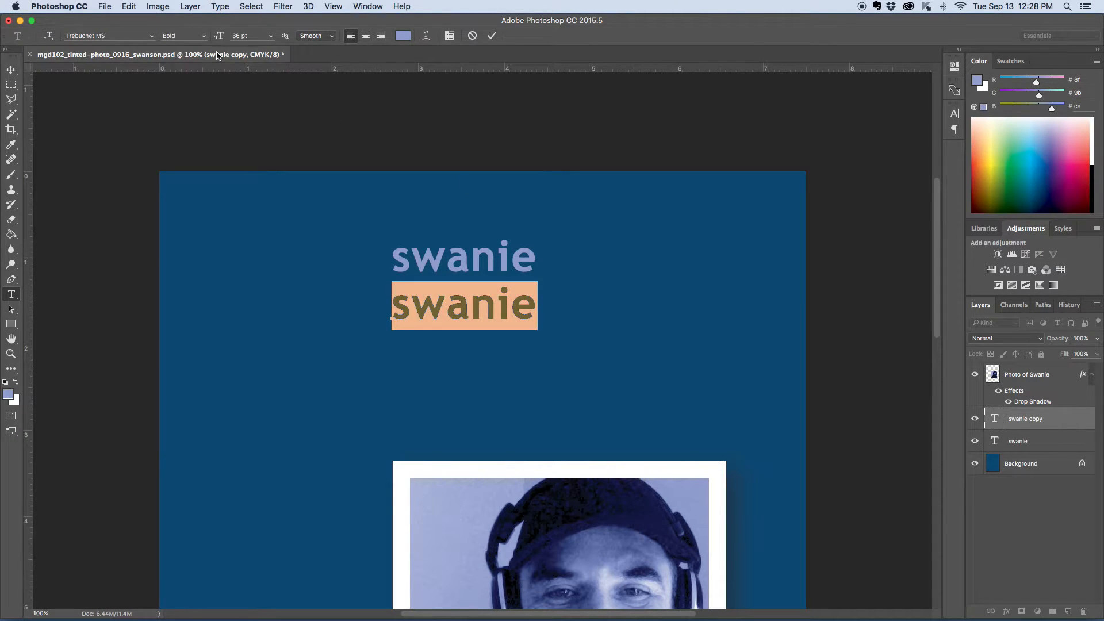
click(152, 36)
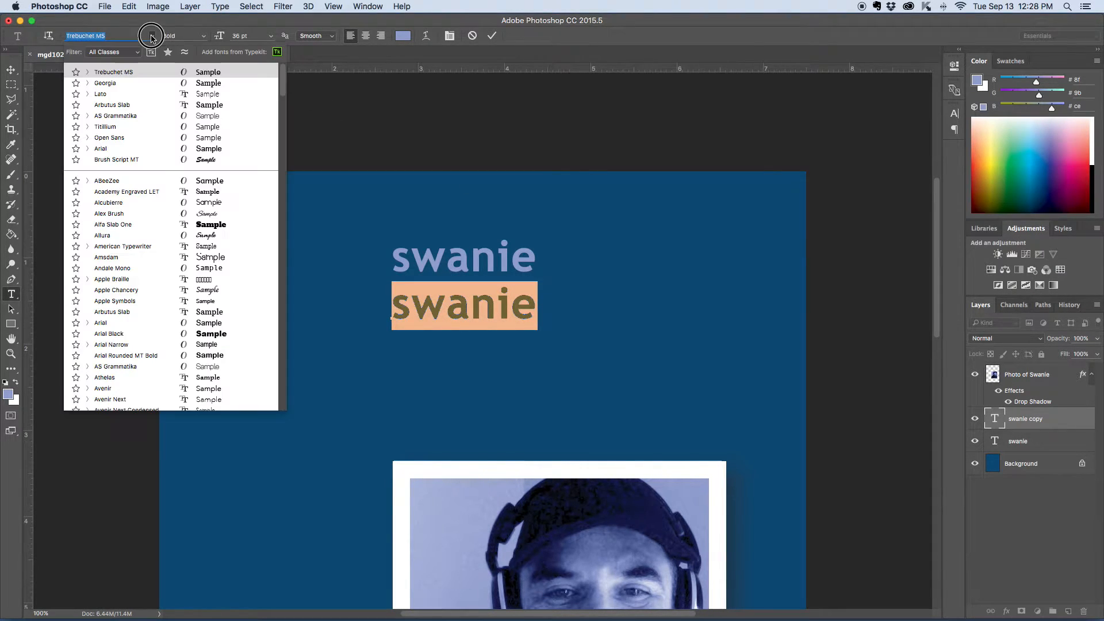
click(104, 84)
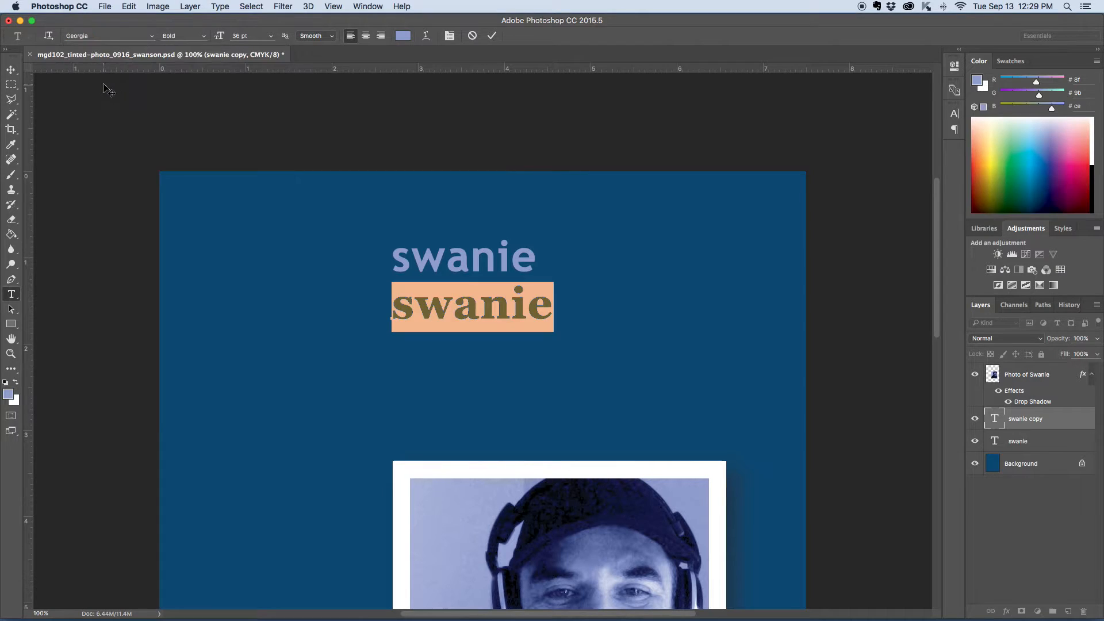
click(10, 70)
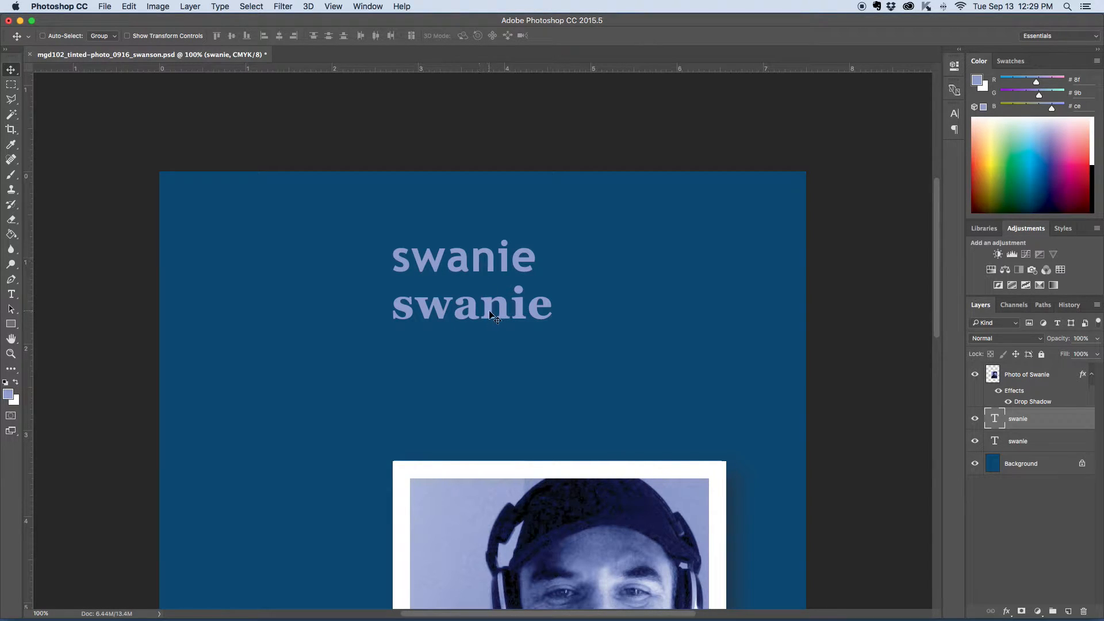
Step: Duplicate the Georgia line directly below itself and set the new copy's font to Courier
drag(488, 314, 492, 361)
click(11, 294)
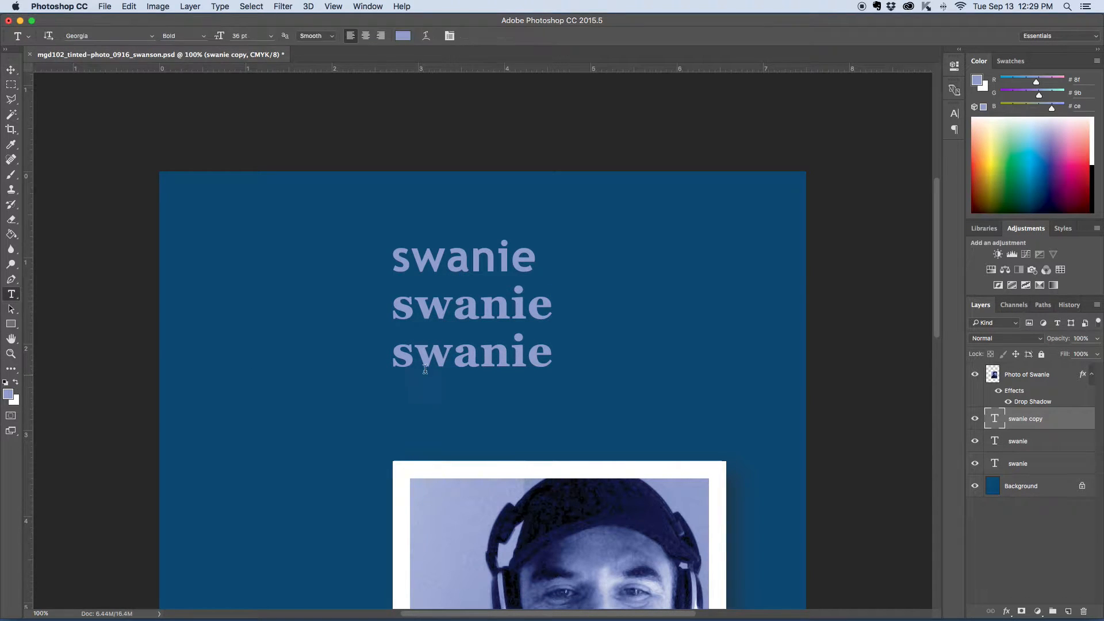
double_click(453, 360)
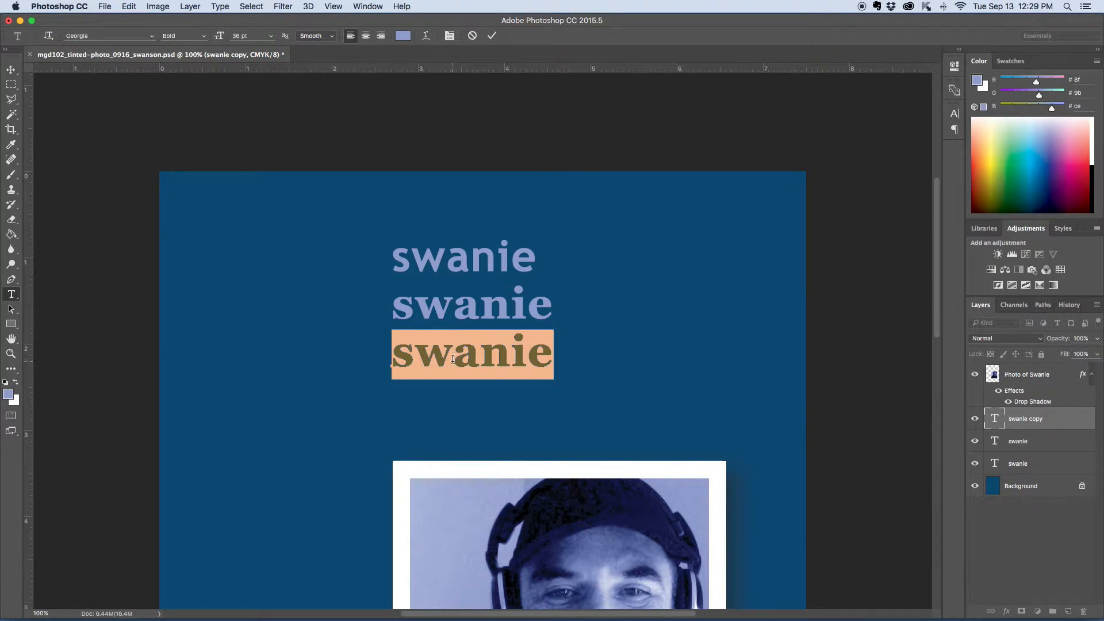
click(151, 36)
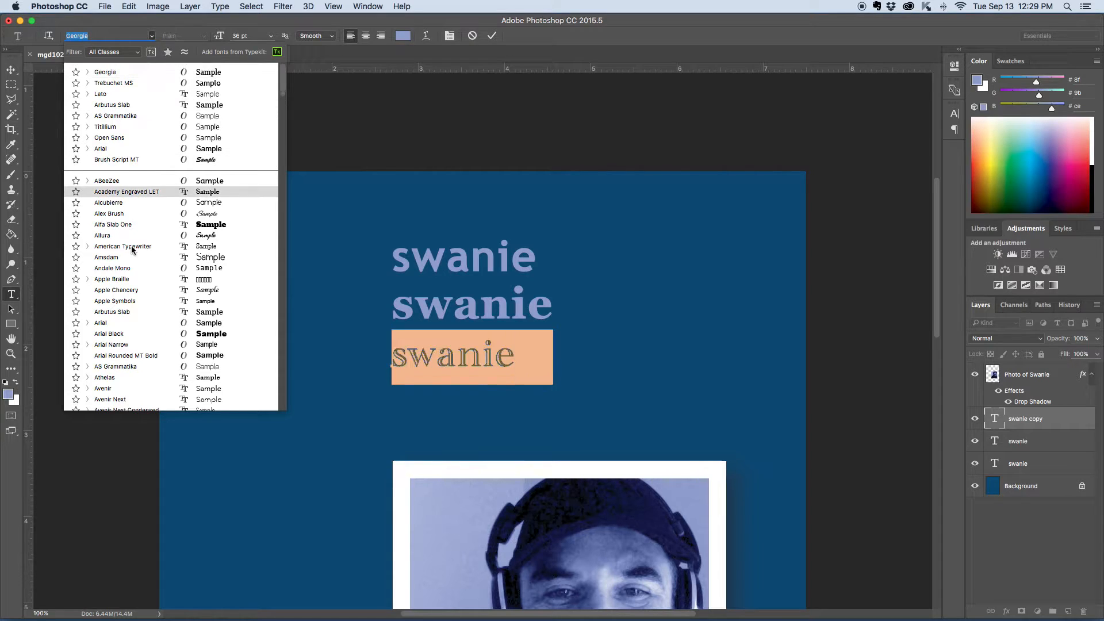
scroll(131, 249, down, 10)
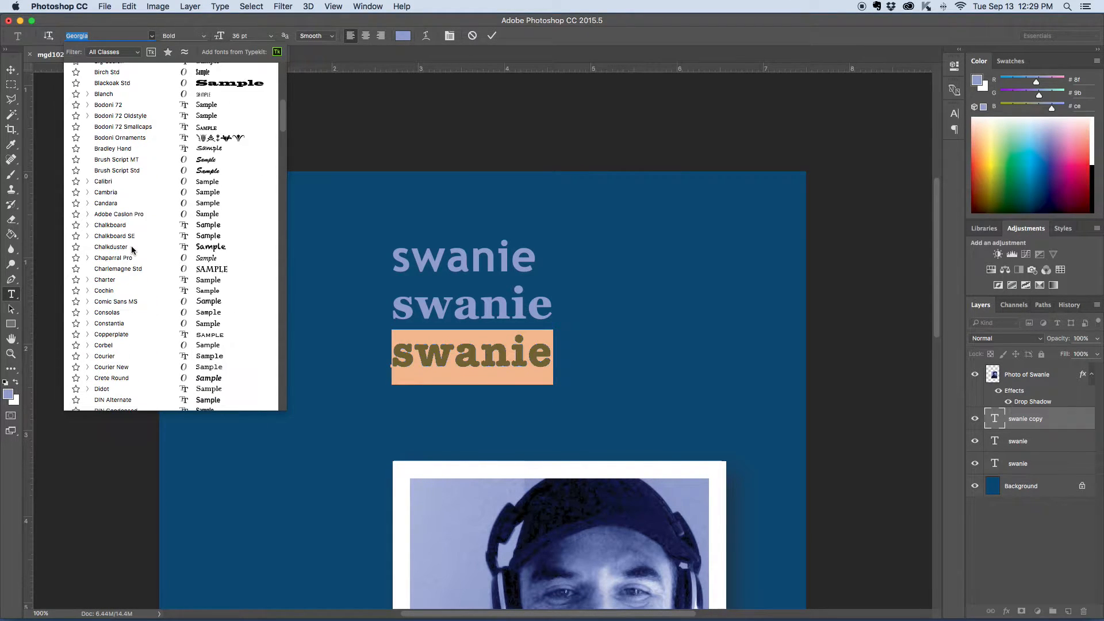
click(107, 357)
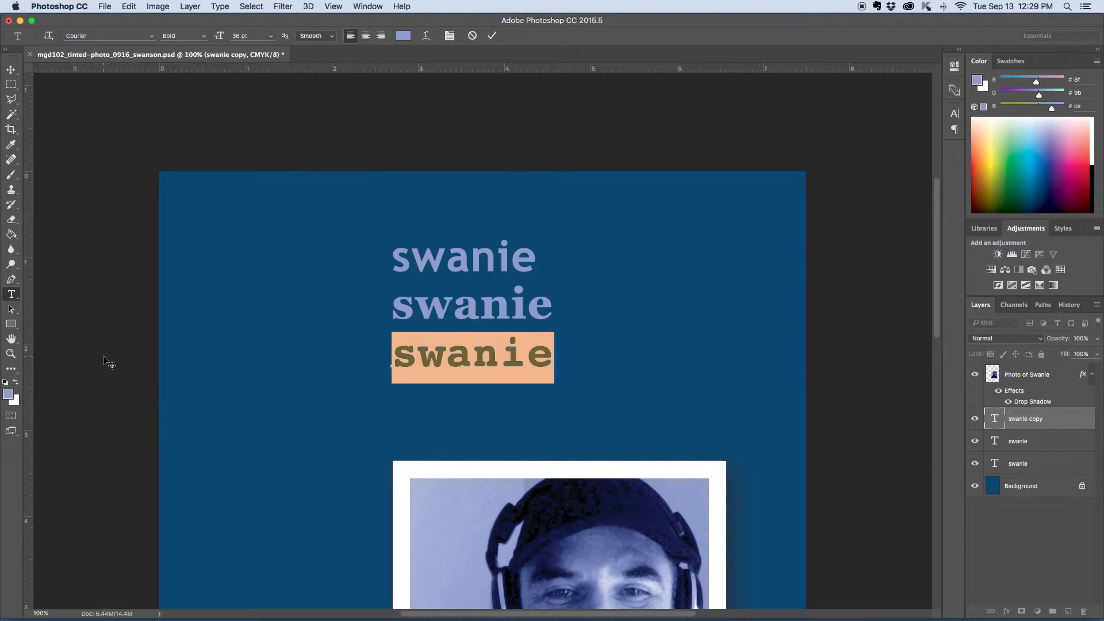
click(11, 69)
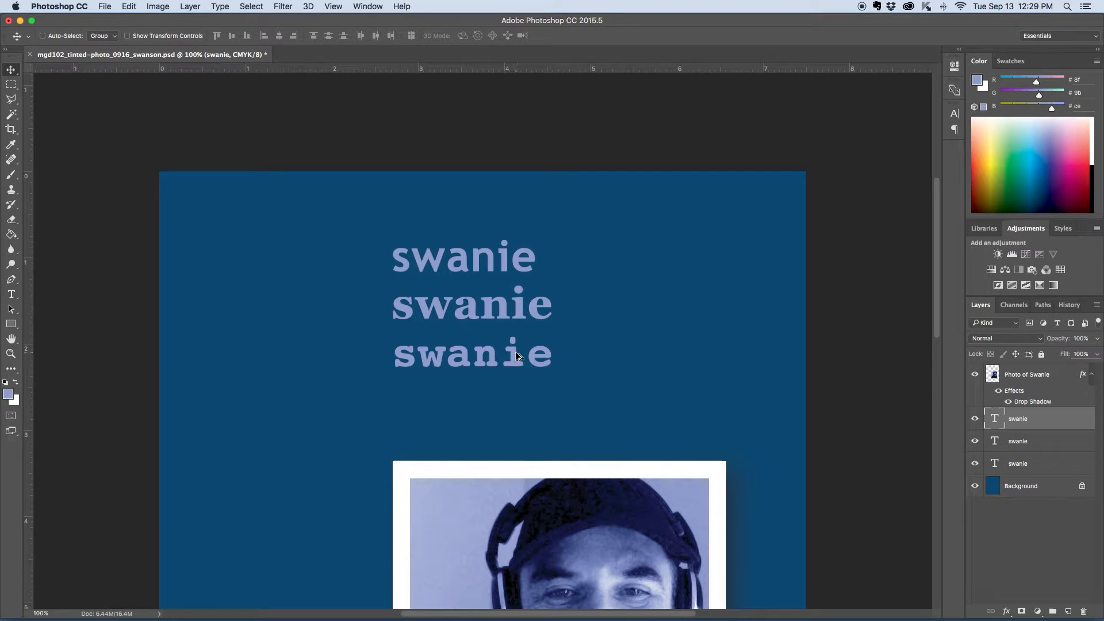
Step: Duplicate the Courier line directly below itself and set the new copy's font to Alfa Slab One
drag(517, 354, 530, 399)
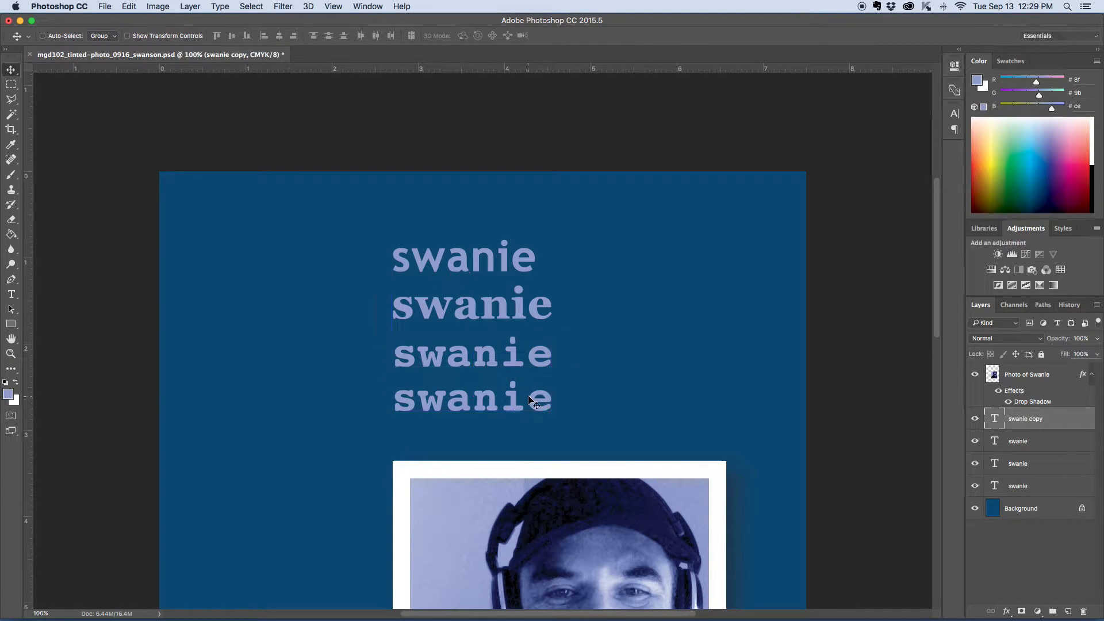
click(11, 294)
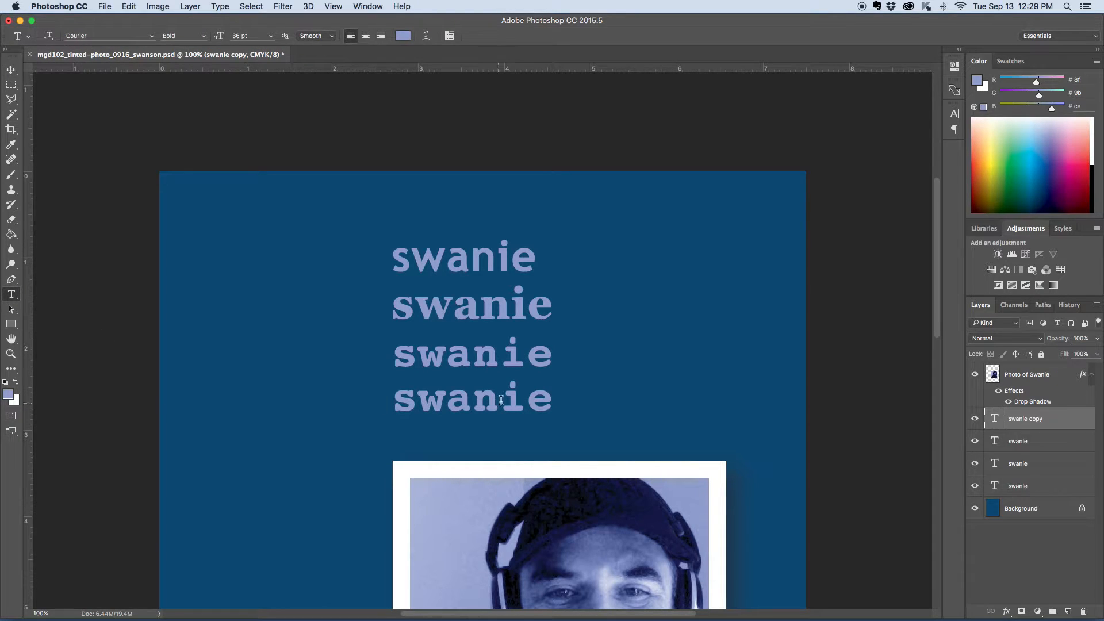
double_click(468, 402)
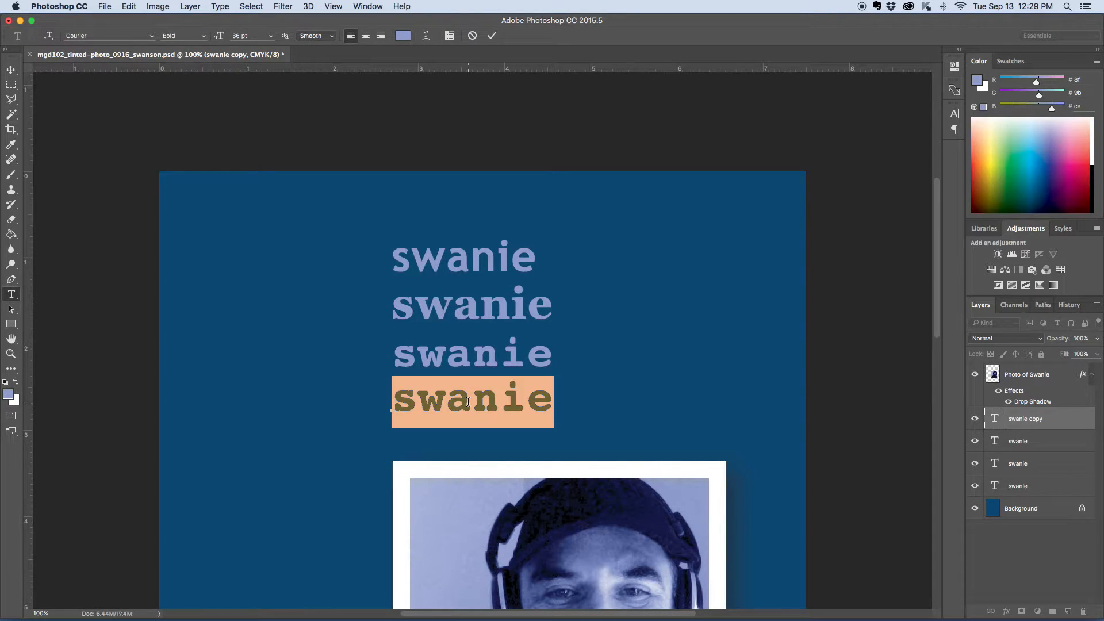
click(153, 36)
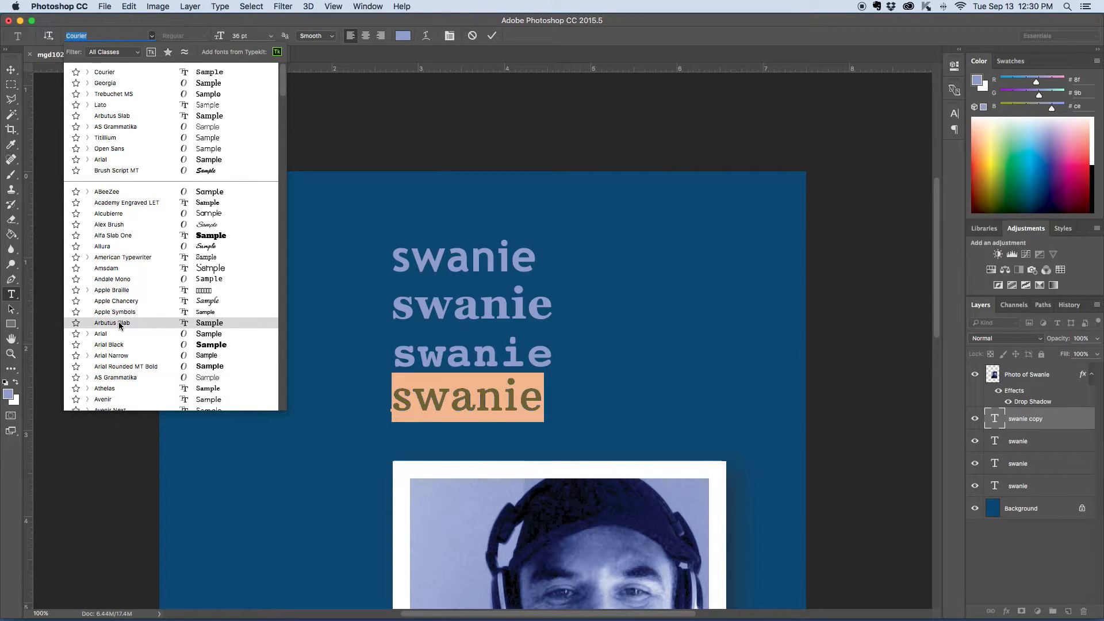
click(112, 236)
click(11, 70)
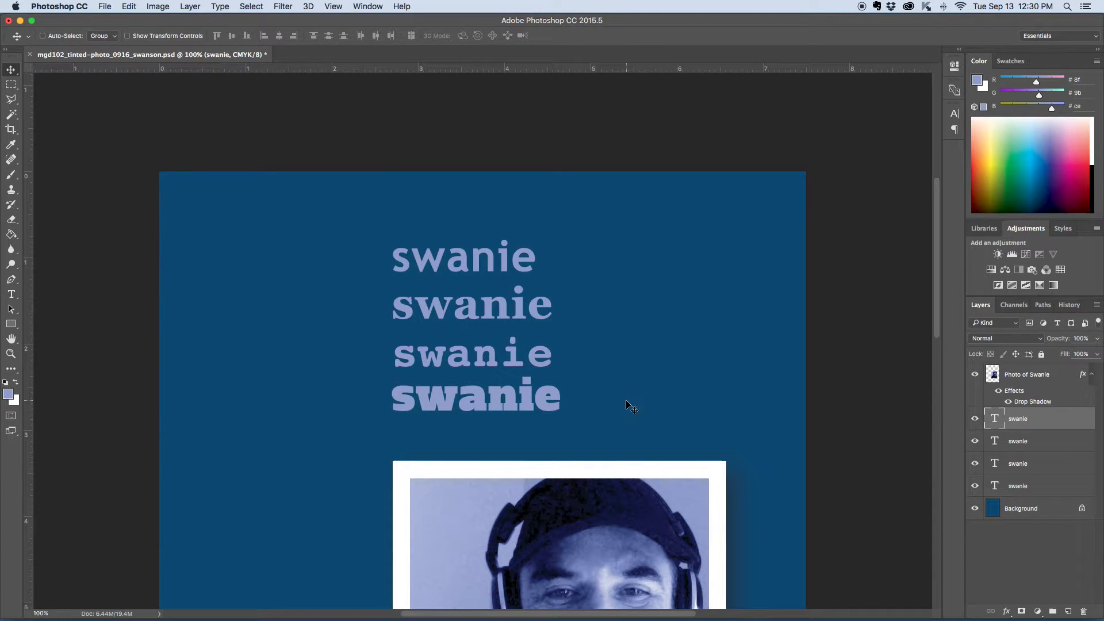
Step: Duplicate the Alfa Slab One line to its right and set the copy's font to Alex Brush
key(super+equal)
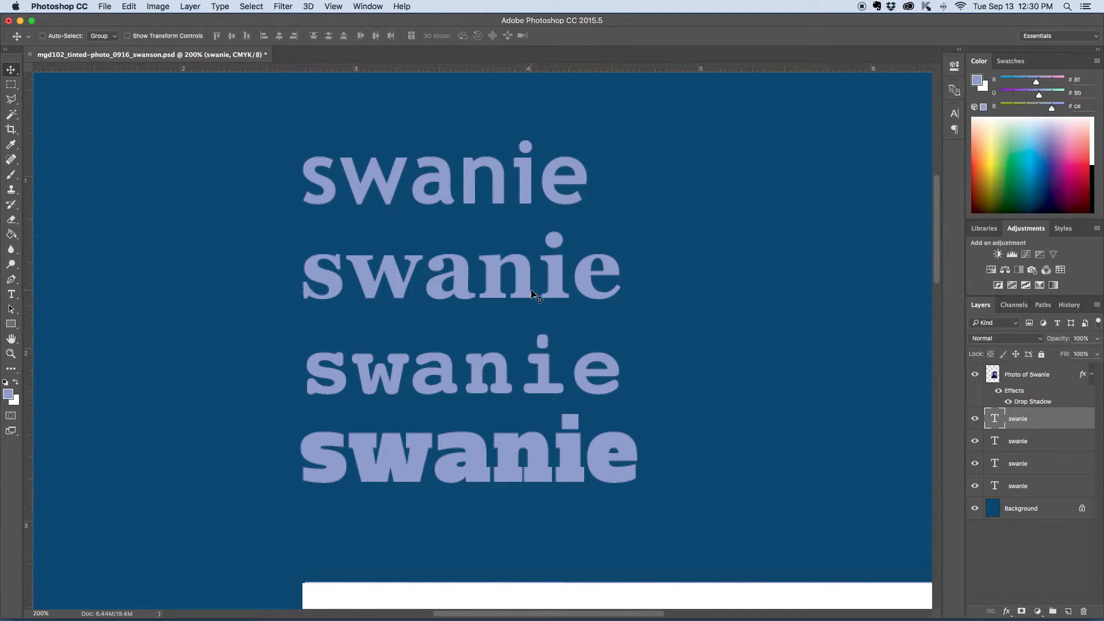
scroll(535, 296, right, 5)
scroll(535, 296, down, 2)
drag(221, 413, 616, 405)
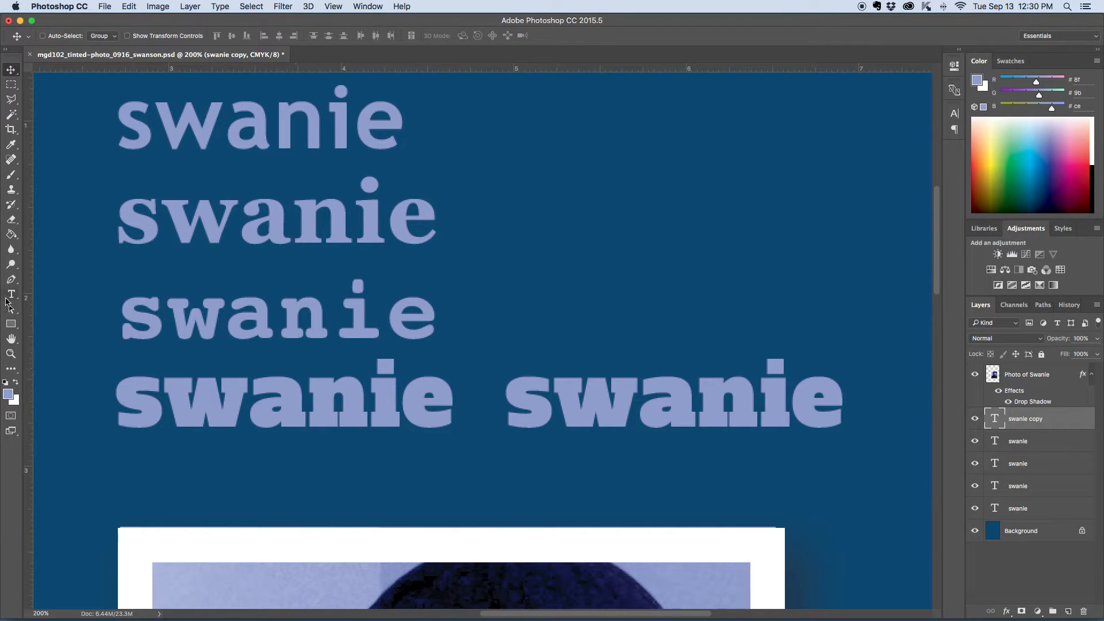
click(9, 296)
double_click(697, 410)
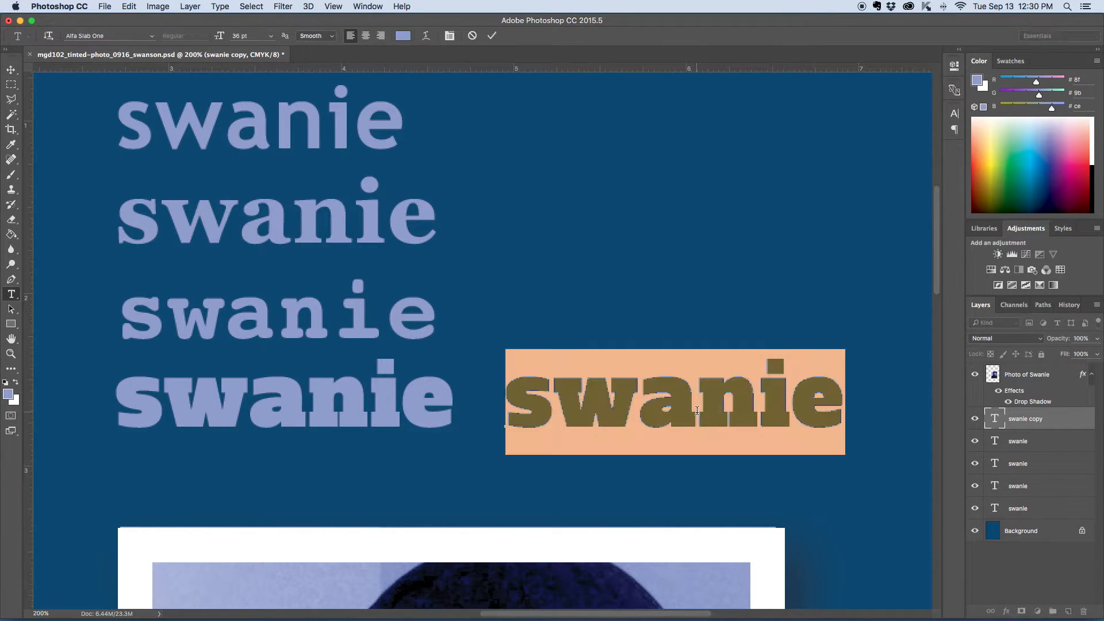
click(153, 36)
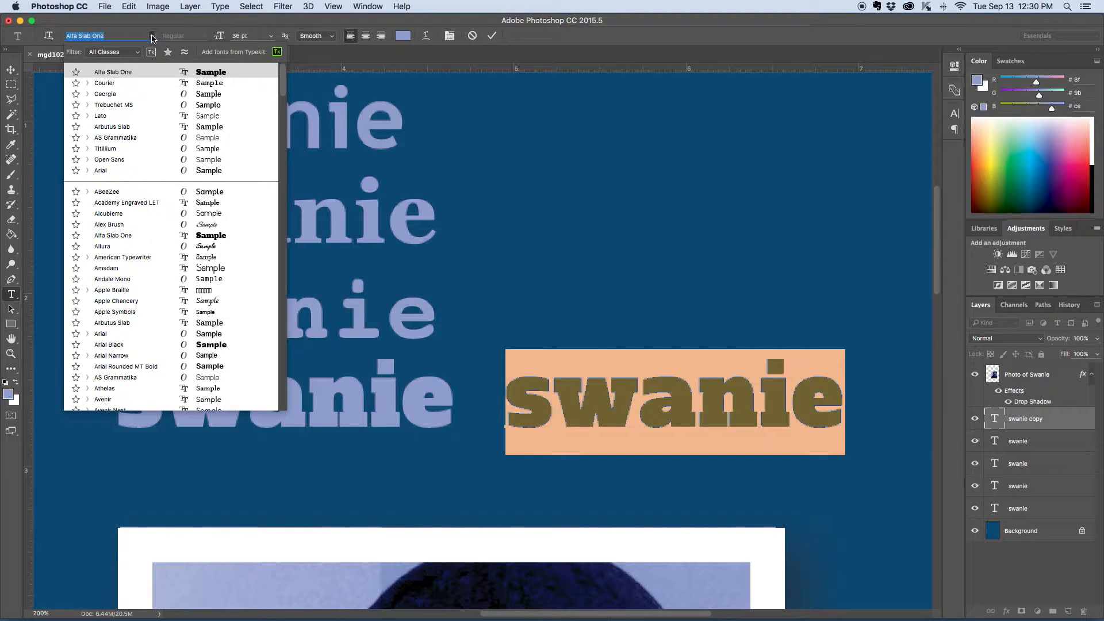
click(107, 226)
click(11, 69)
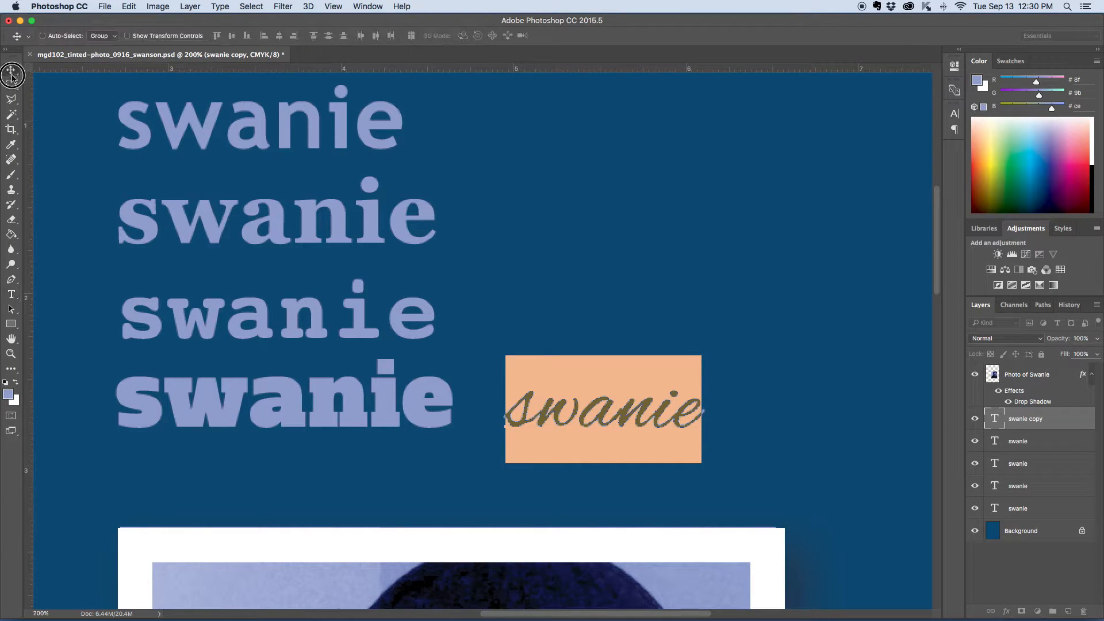
drag(637, 418, 683, 418)
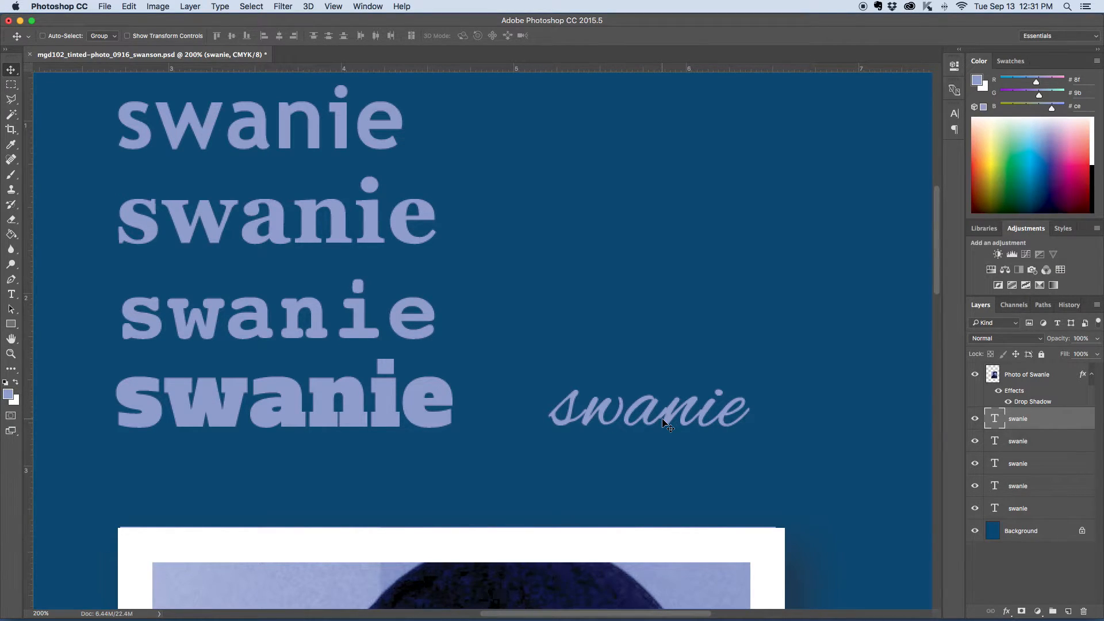
Step: Move the Alex Brush text layer above the photo layer and place the text over the photo's lower-left area
key(super+minus)
key(super+minus)
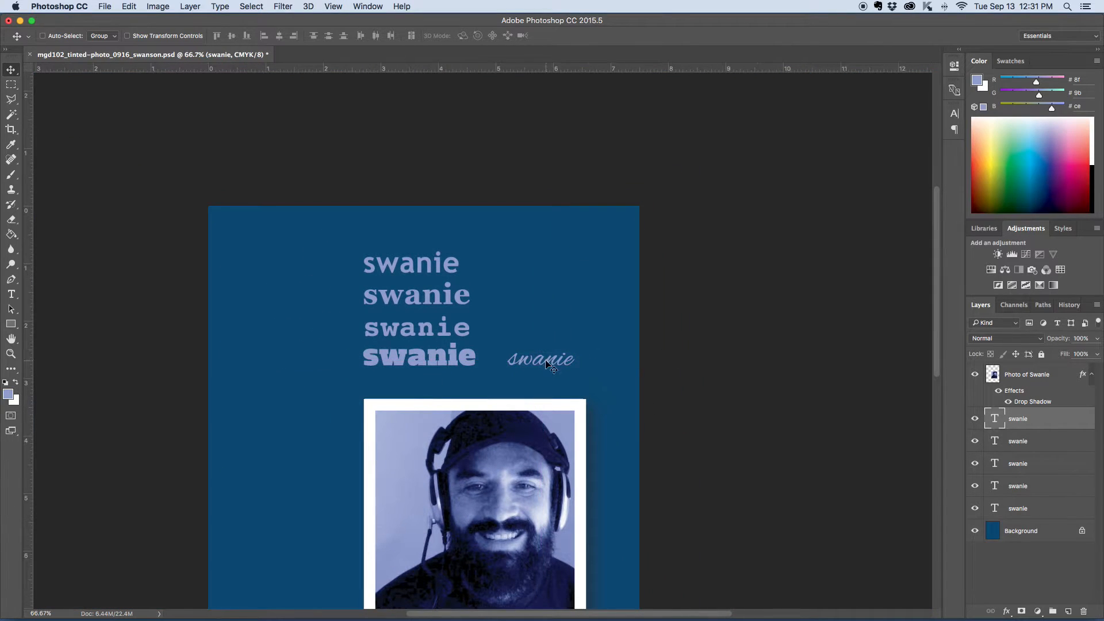
scroll(773, 365, down, 5)
drag(545, 155, 619, 287)
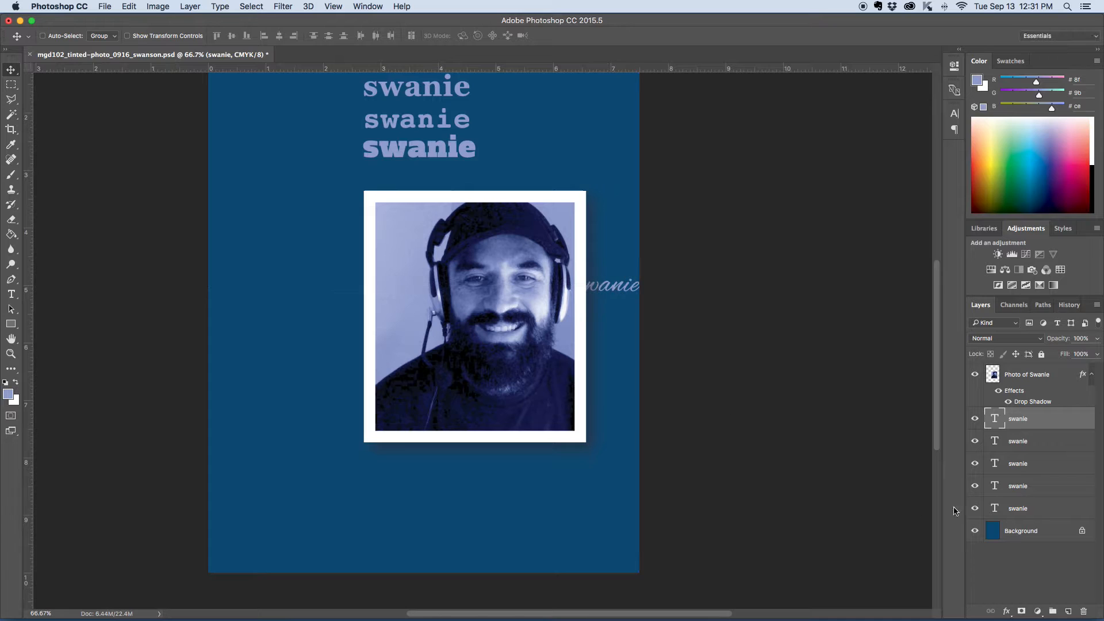
drag(1036, 426, 1038, 371)
drag(616, 292, 451, 387)
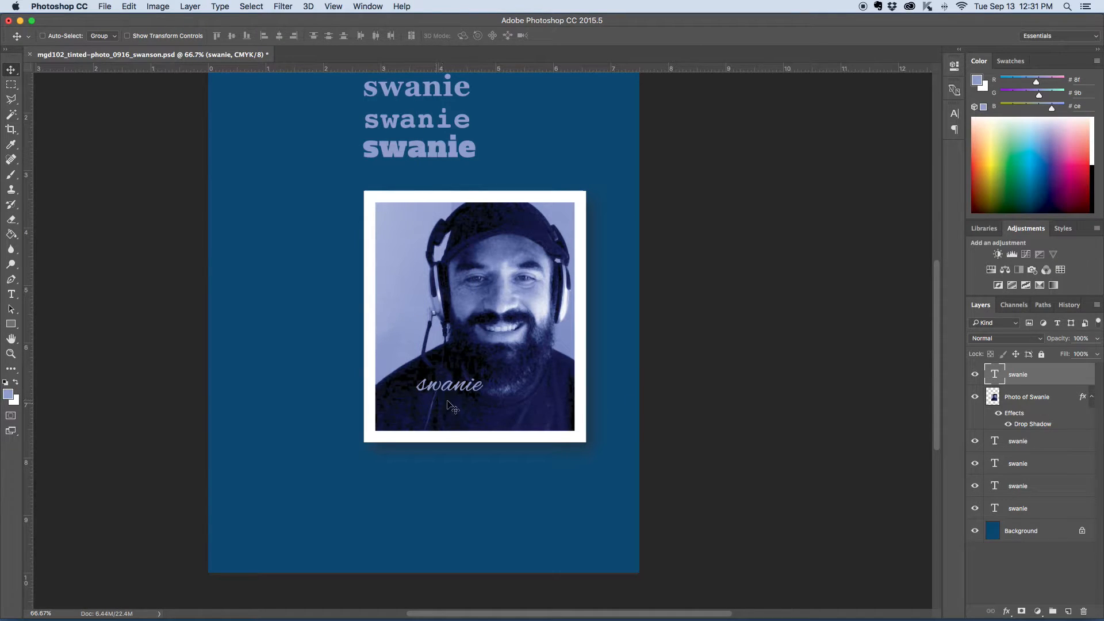
scroll(466, 389, up, 5)
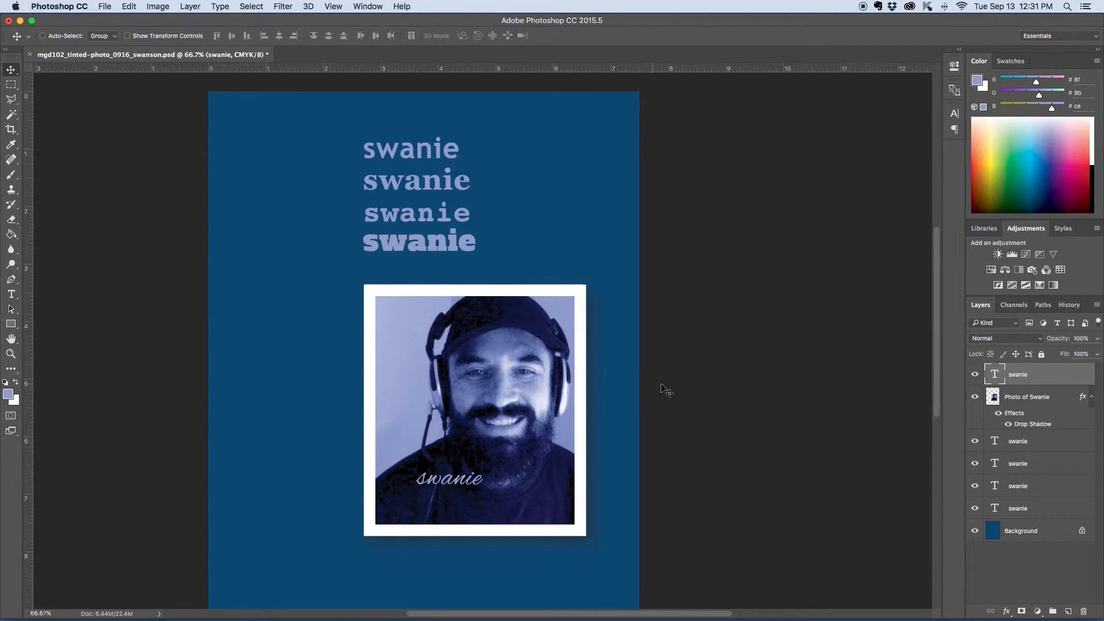
Step: Delete the script text and the three duplicate name lines, keeping only the original name line
click(1083, 611)
click(653, 216)
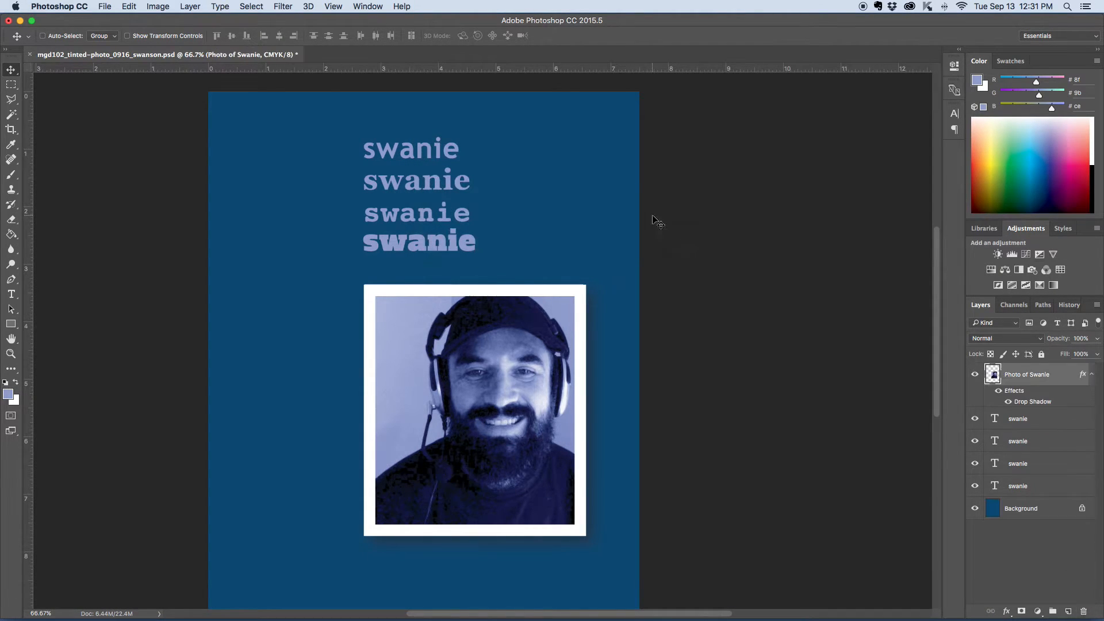
click(1020, 420)
click(1087, 614)
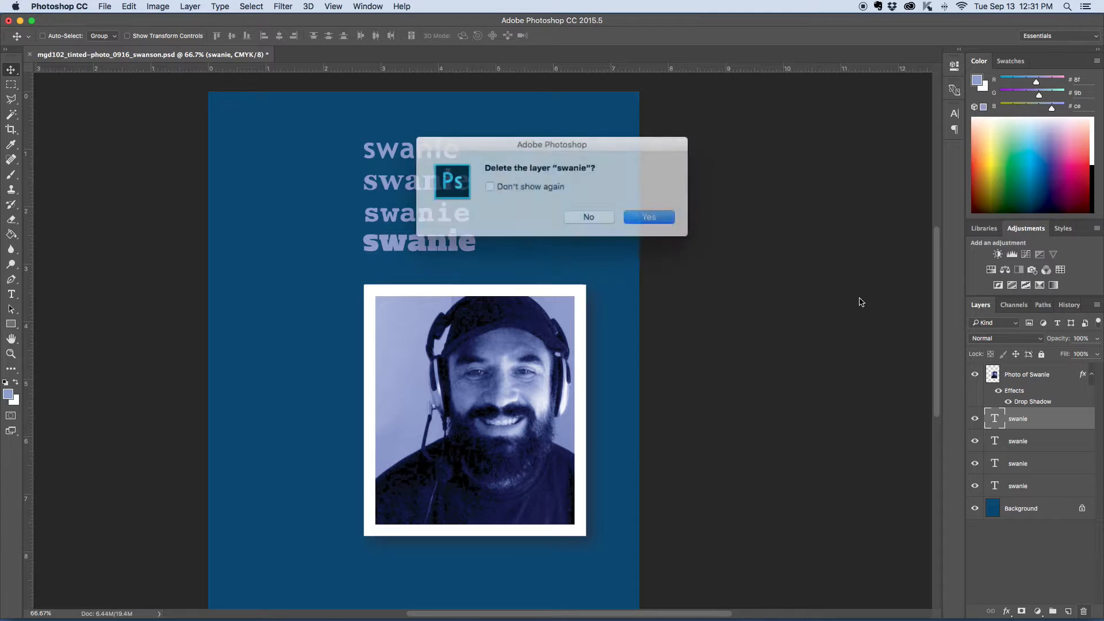
click(658, 219)
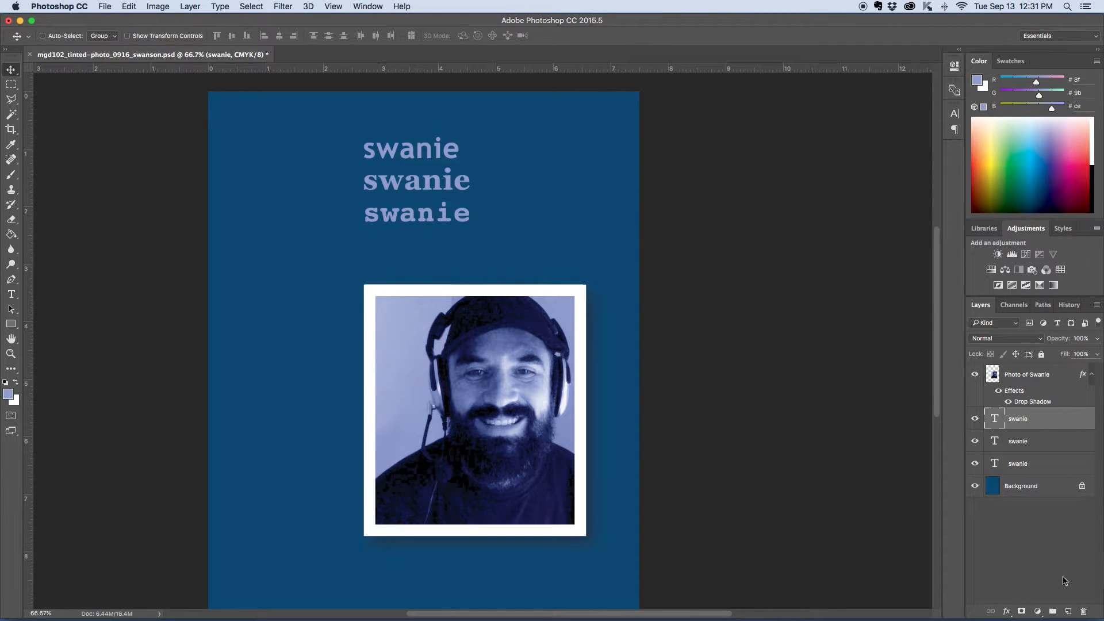
click(1085, 613)
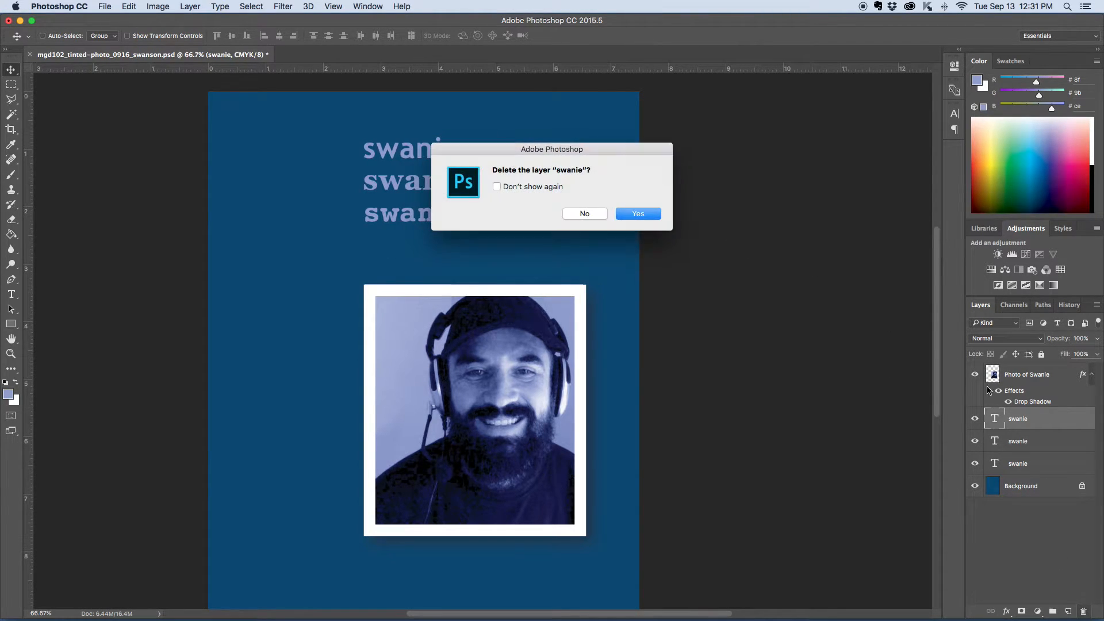
click(642, 215)
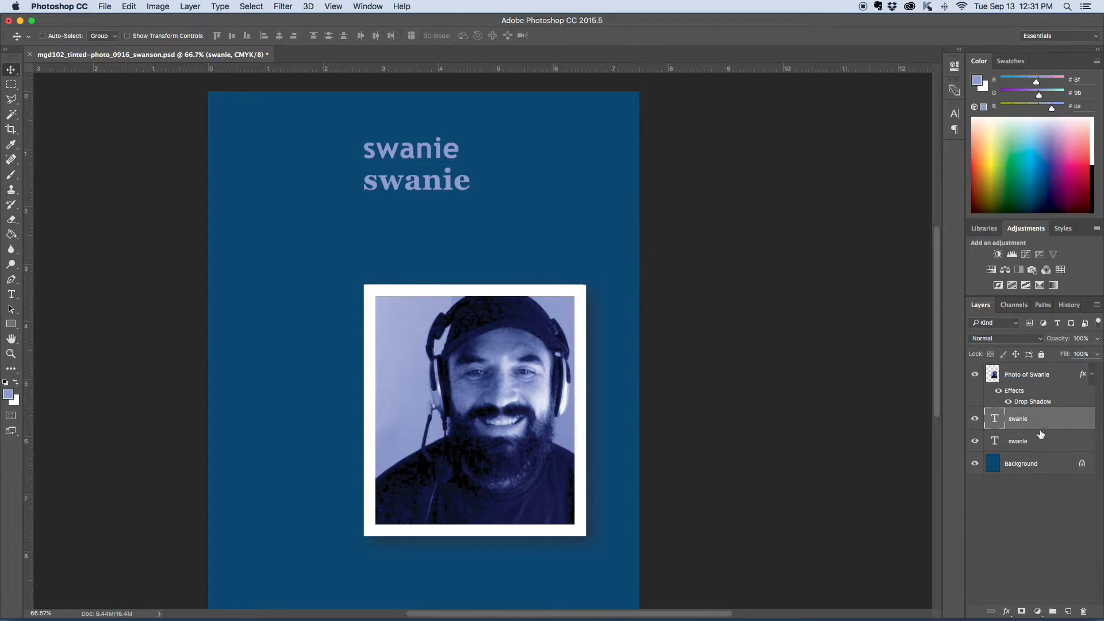
click(1084, 612)
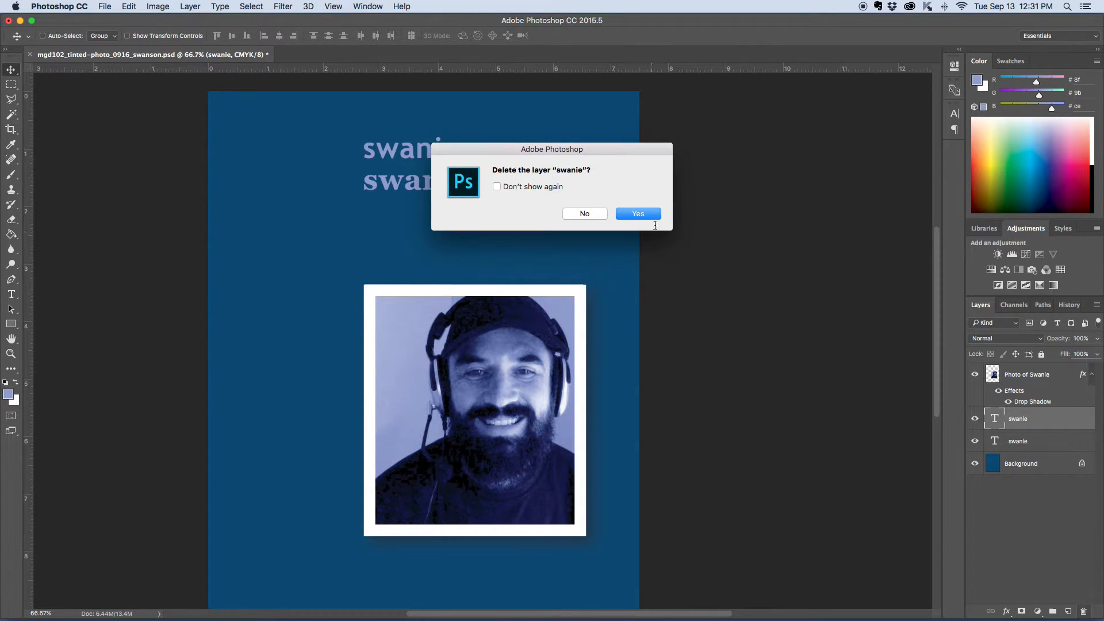
click(651, 217)
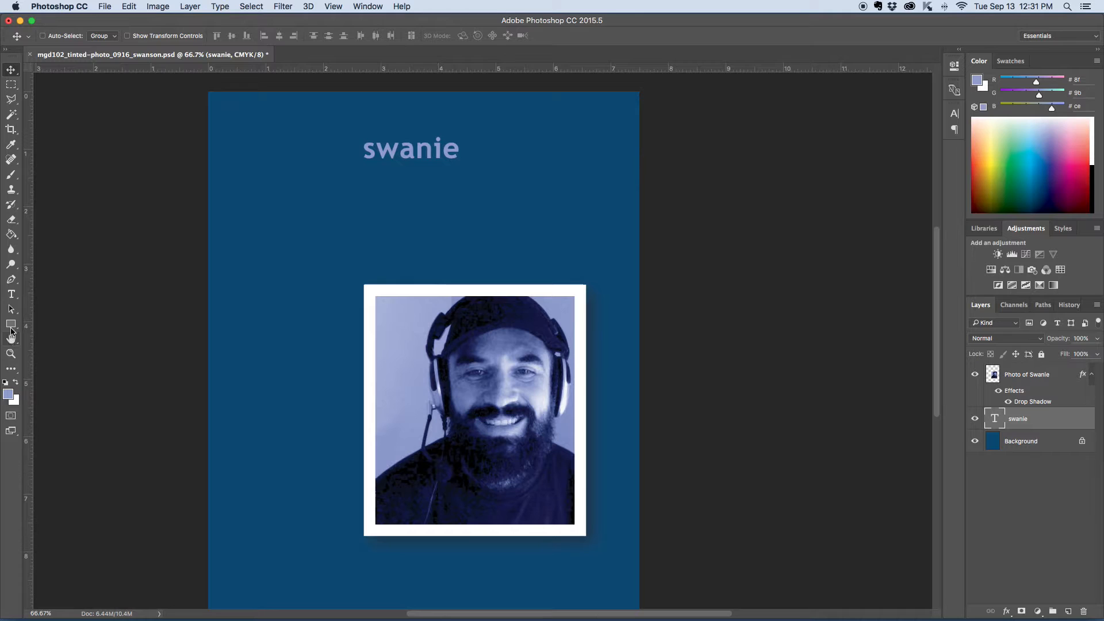
Step: Scale the name text up with Free Transform to about 230% width and 311% height
click(11, 294)
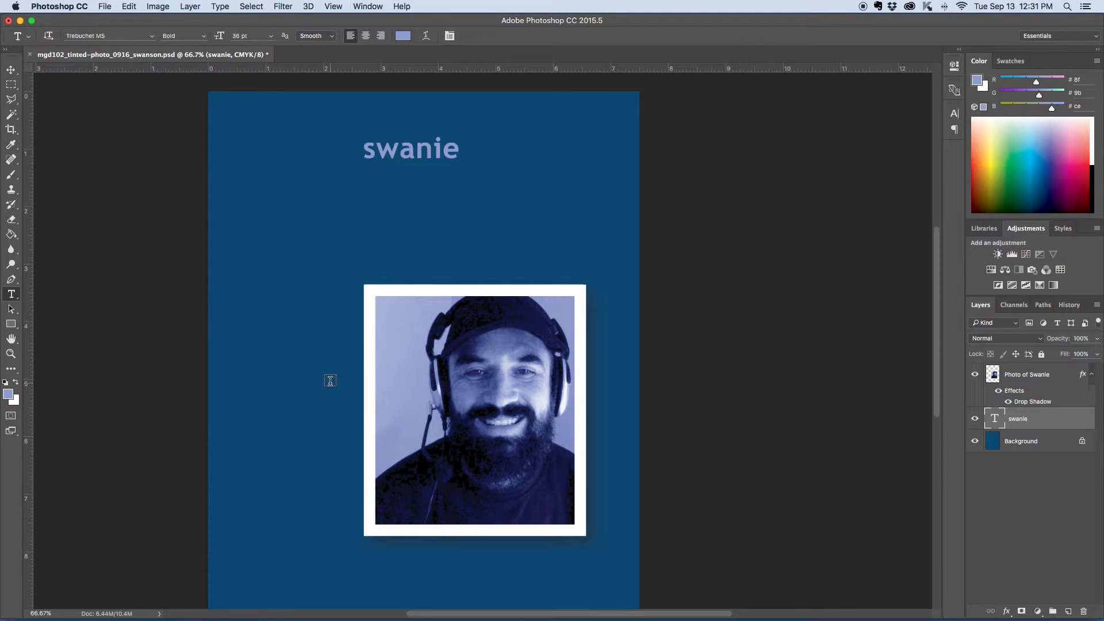
key(super+plus)
key(super+plus)
drag(457, 152, 517, 529)
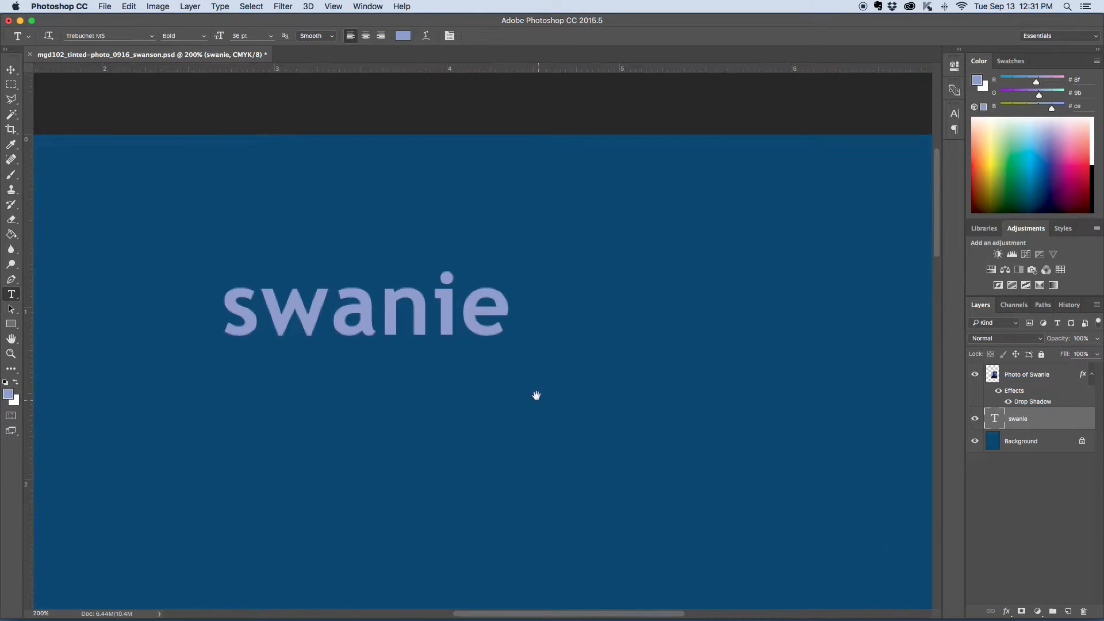
double_click(372, 312)
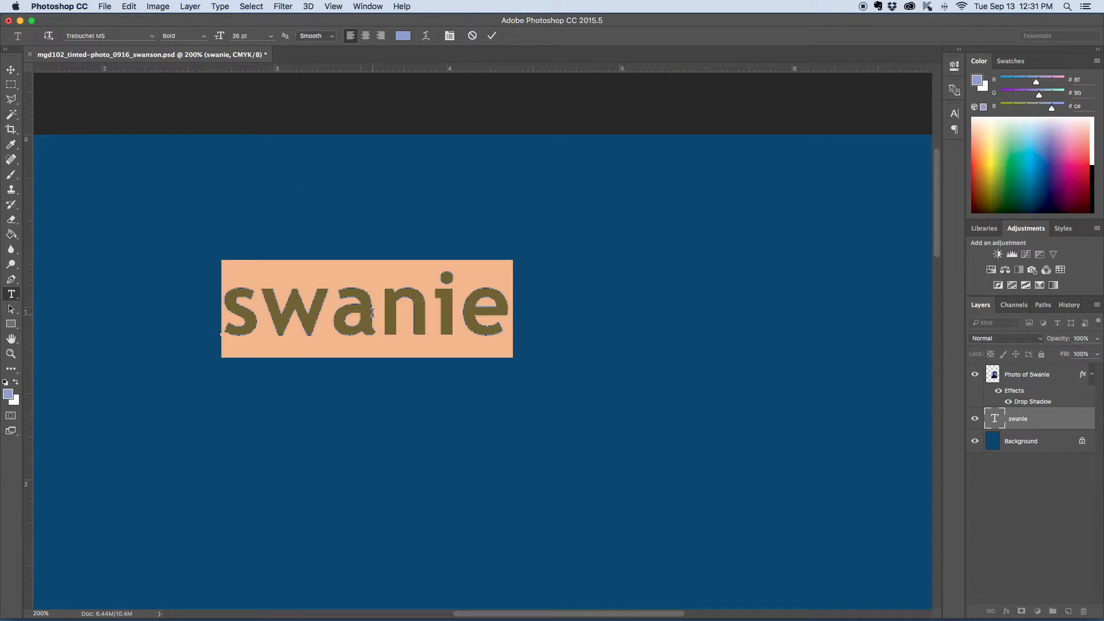
click(11, 70)
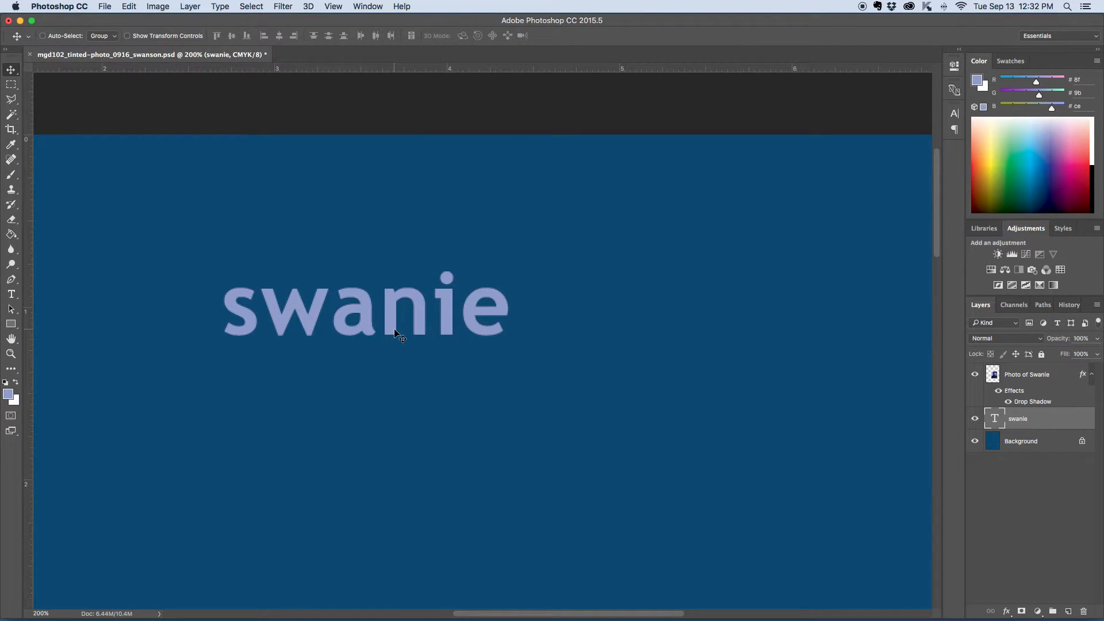
key(super+t)
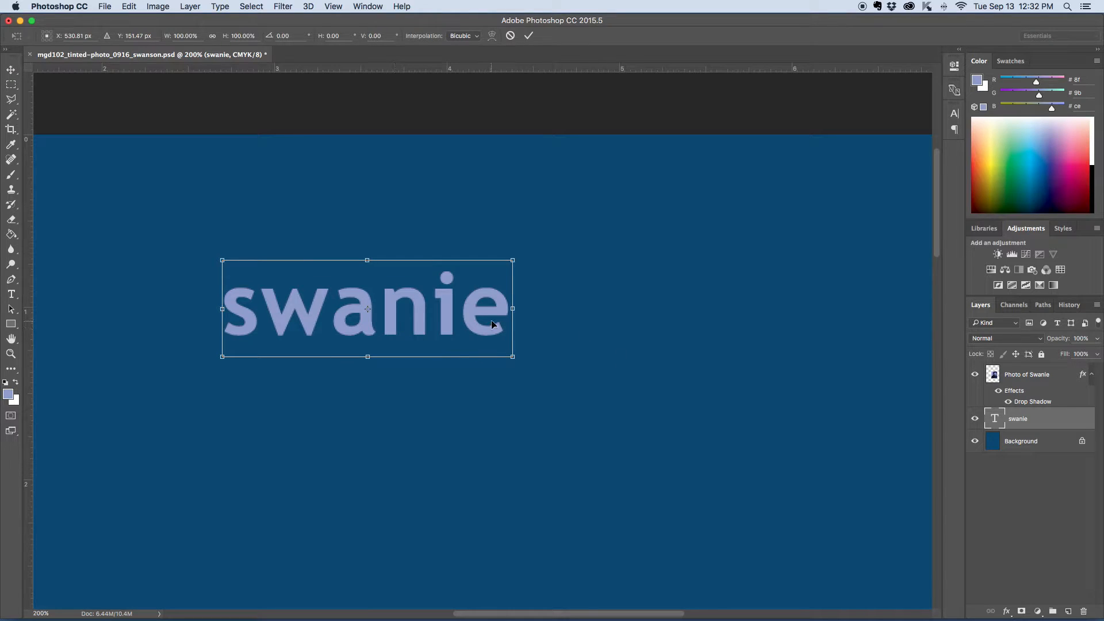
drag(513, 358, 782, 556)
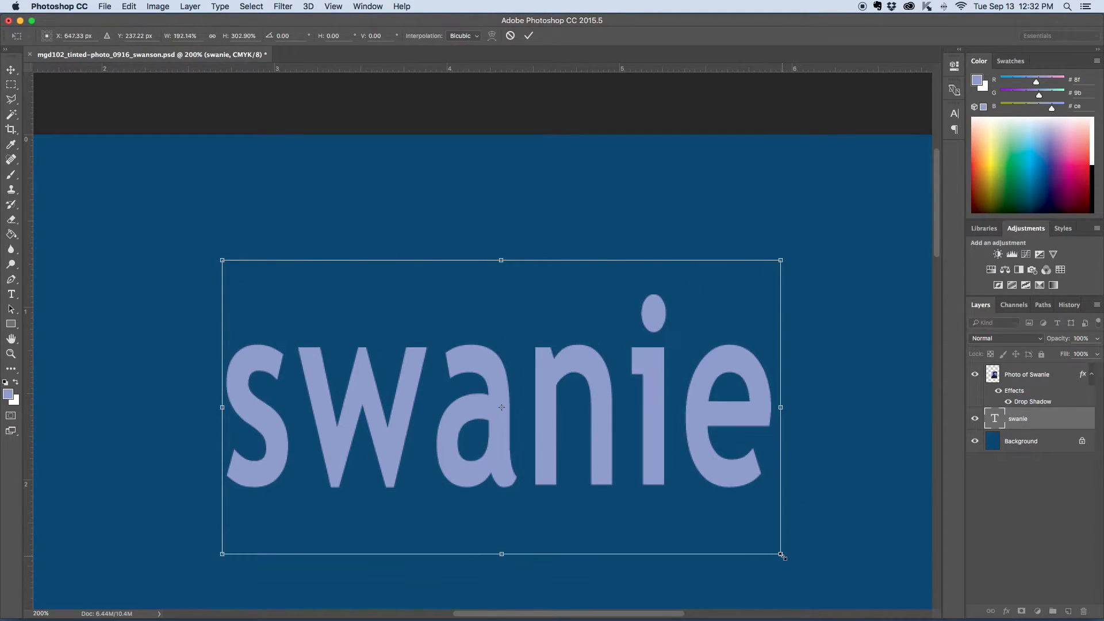
key(super+minus)
key(super+minus)
key(super+minus)
drag(586, 410, 627, 412)
scroll(564, 371, down, 5)
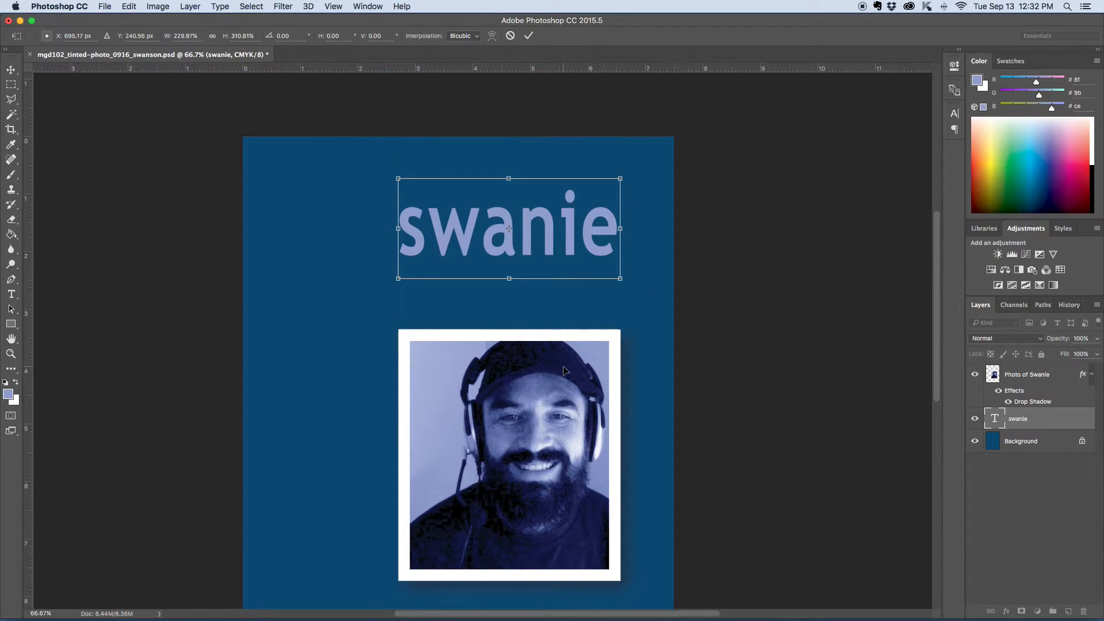
key(Return)
Step: Move the name text down slightly and widen it a touch with Free Transform
drag(528, 249, 528, 281)
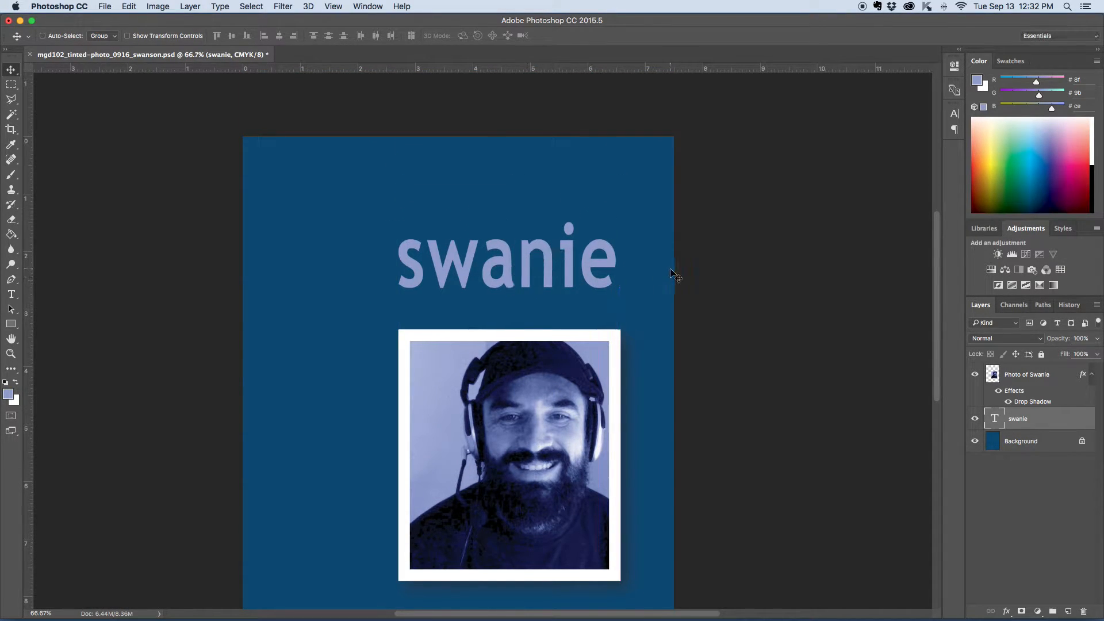
scroll(670, 271, down, 2)
scroll(671, 271, left, 1)
key(super+t)
drag(646, 216, 652, 217)
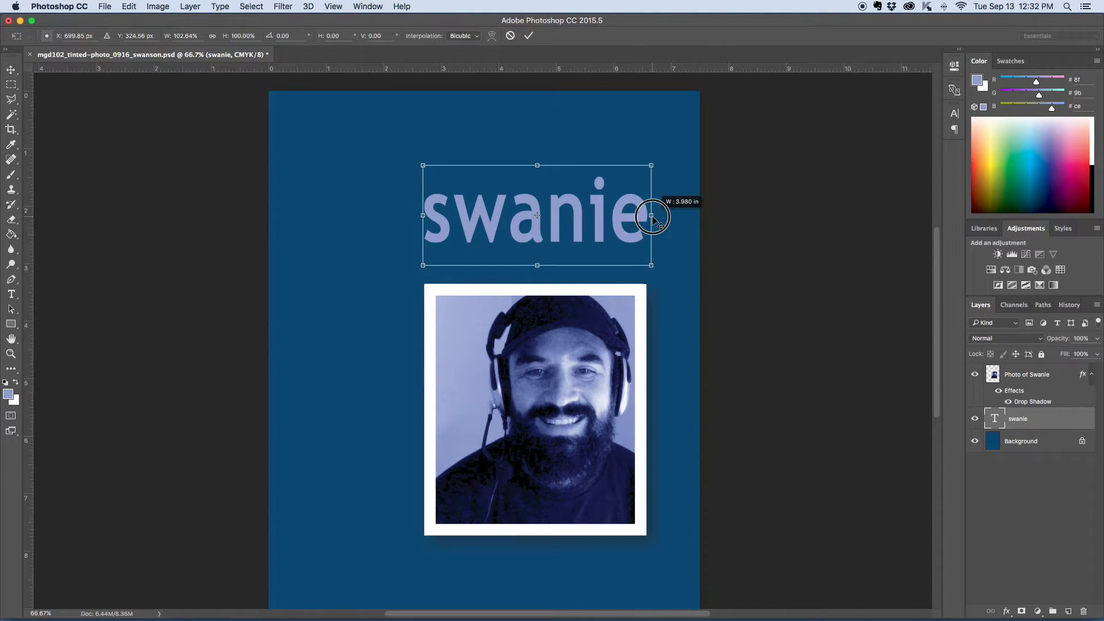
drag(653, 217, 650, 216)
scroll(652, 216, up, 1)
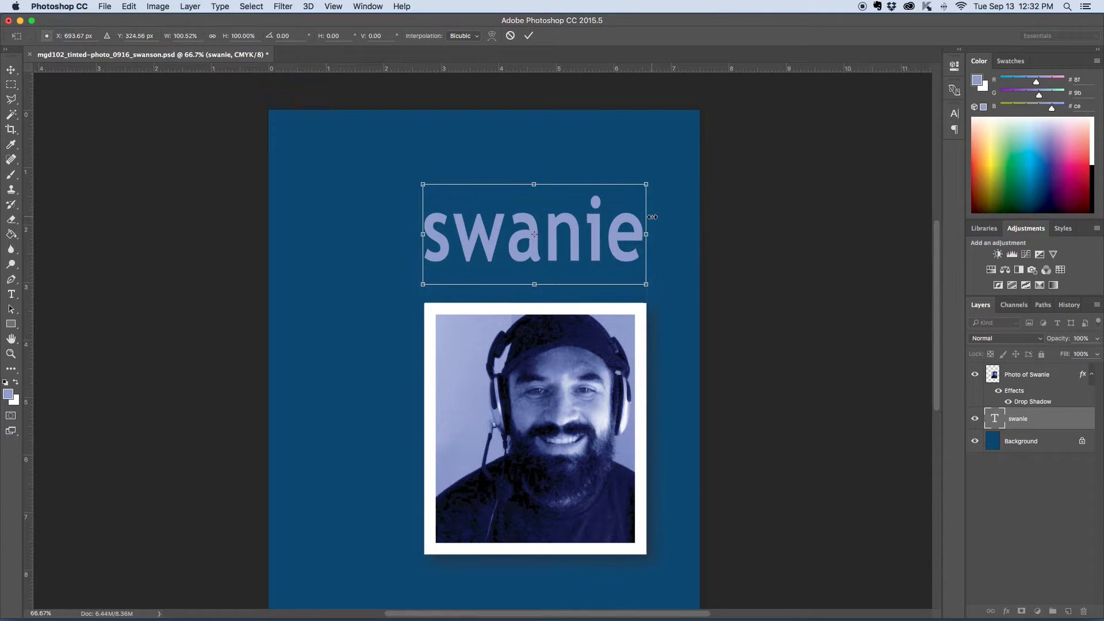
key(Return)
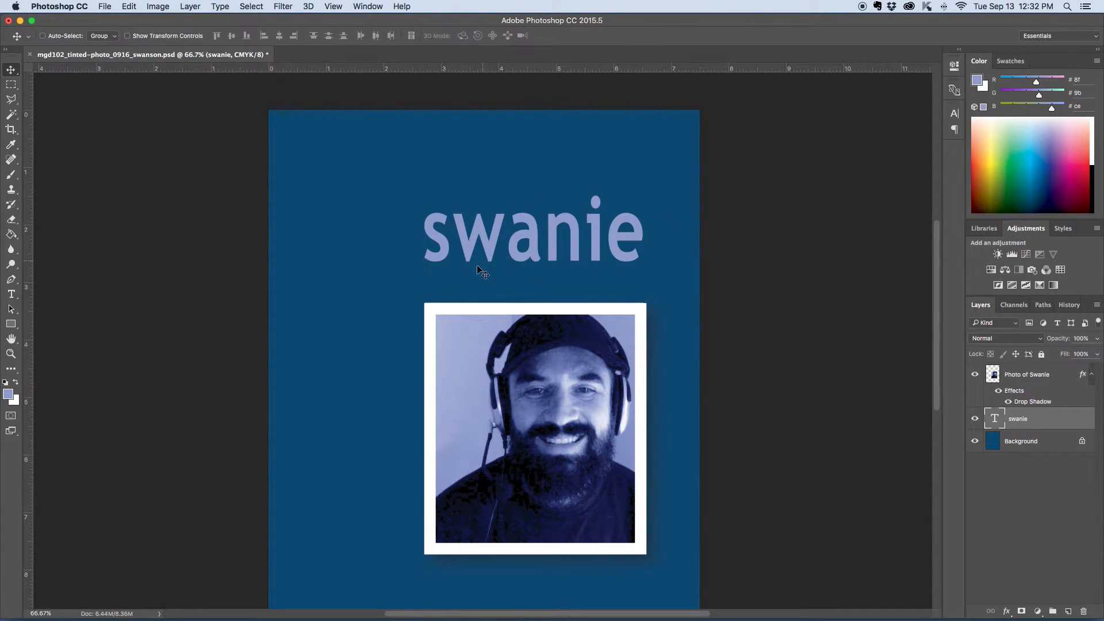
Step: Move the name text up closer to the top of the page
click(11, 295)
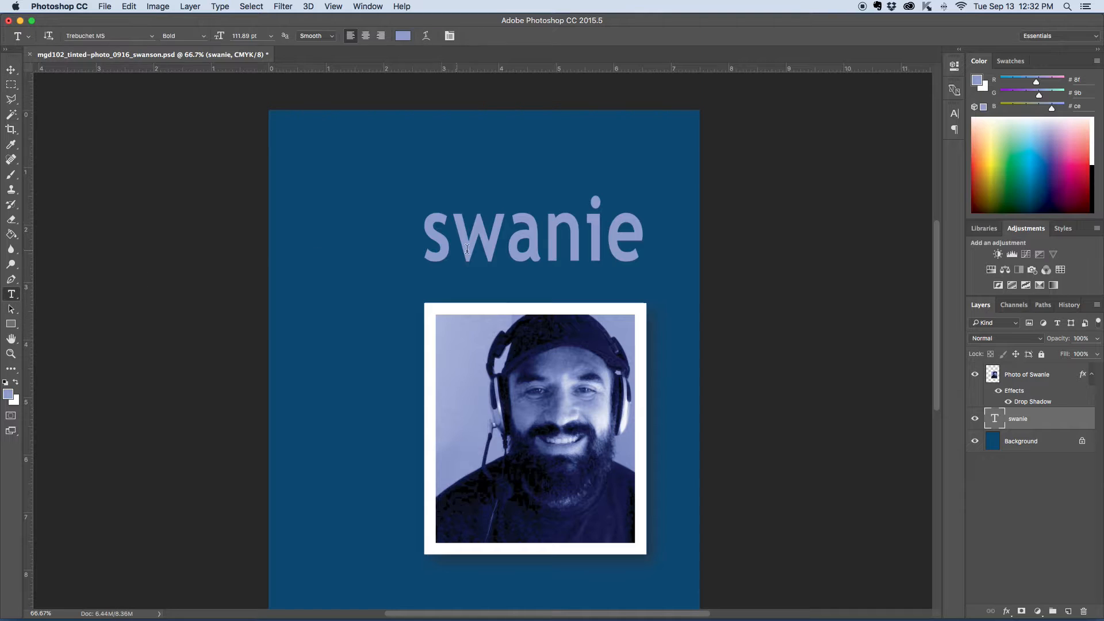
double_click(527, 237)
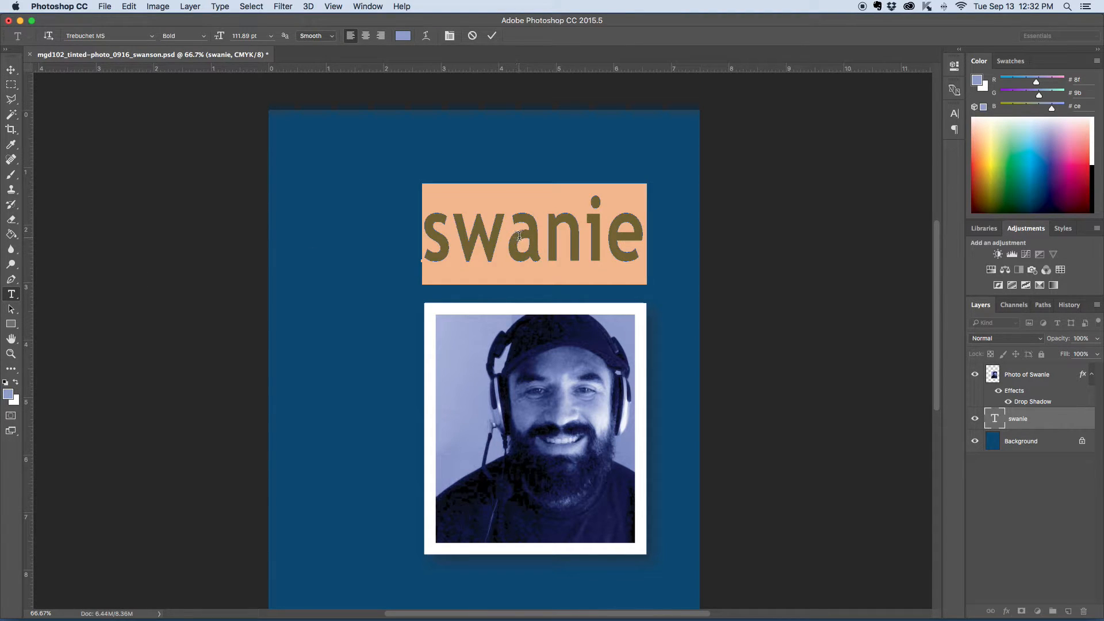
click(11, 70)
scroll(324, 285, down, 3)
scroll(325, 284, up, 5)
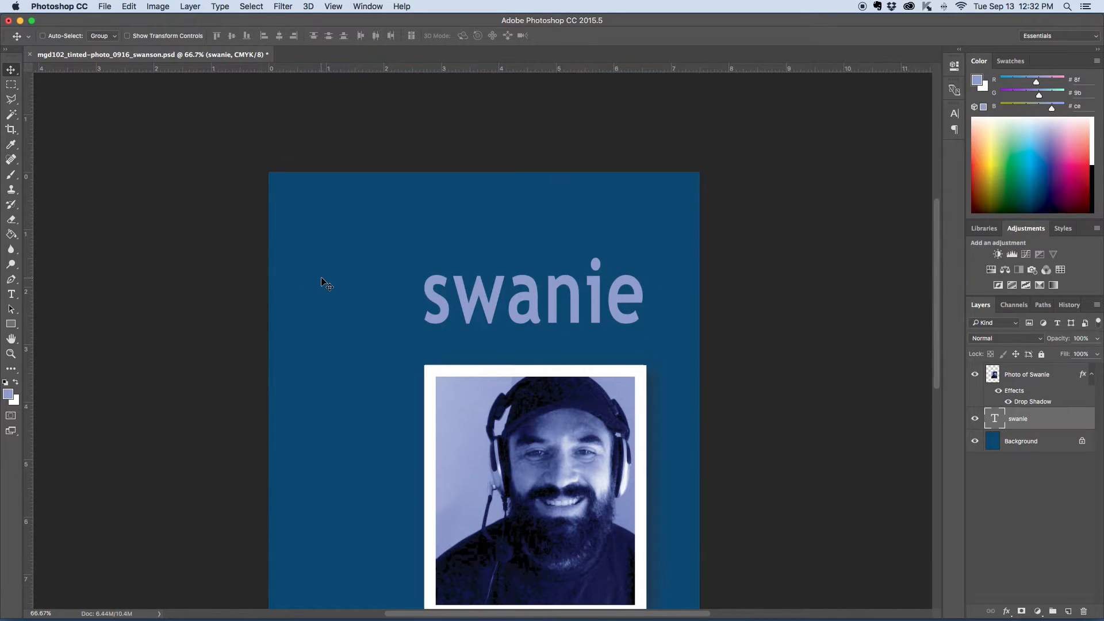
drag(546, 333, 548, 278)
scroll(711, 352, down, 5)
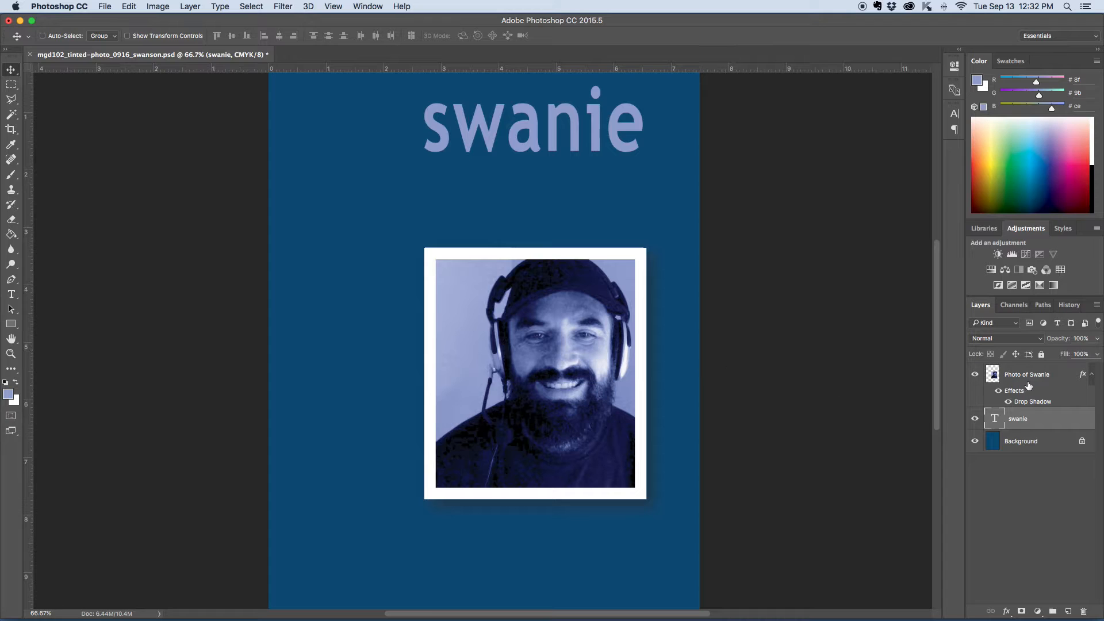
Step: Select the photo layer and move the framed photo lower on the page
key(alt+bracketright)
drag(575, 380, 594, 475)
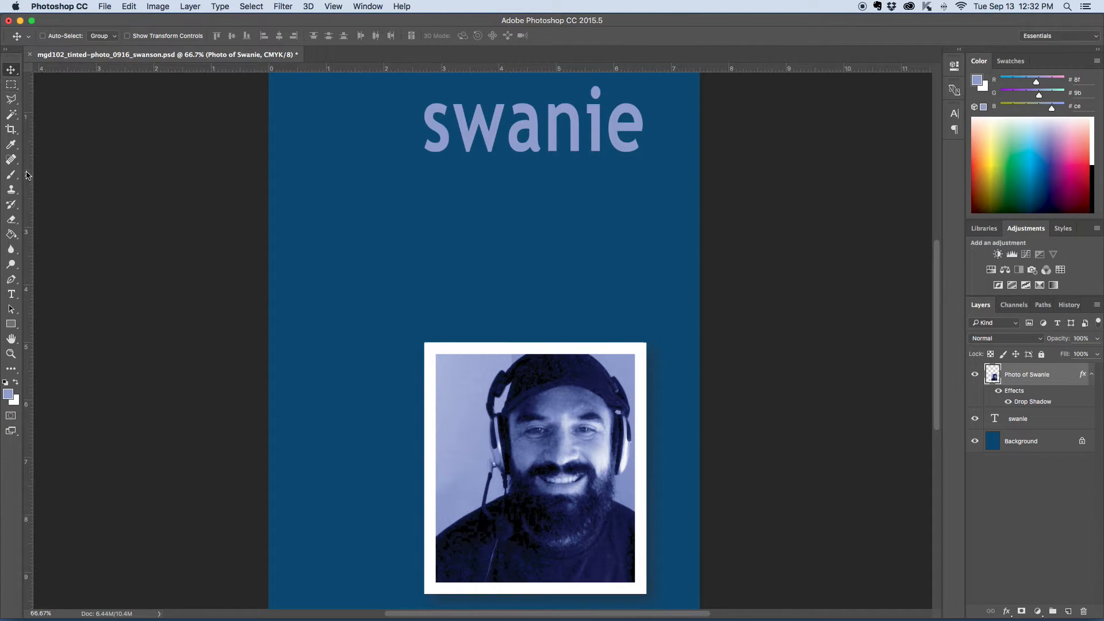
Step: Draw a paragraph text box between the name and the photo and set its text color to white
click(11, 294)
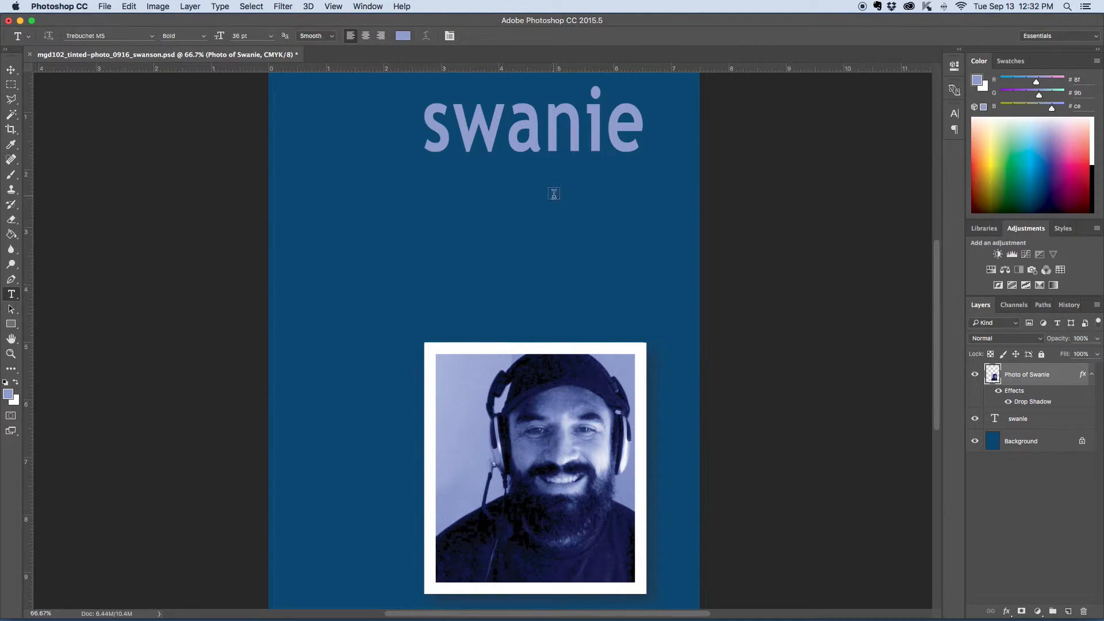
drag(425, 185, 646, 311)
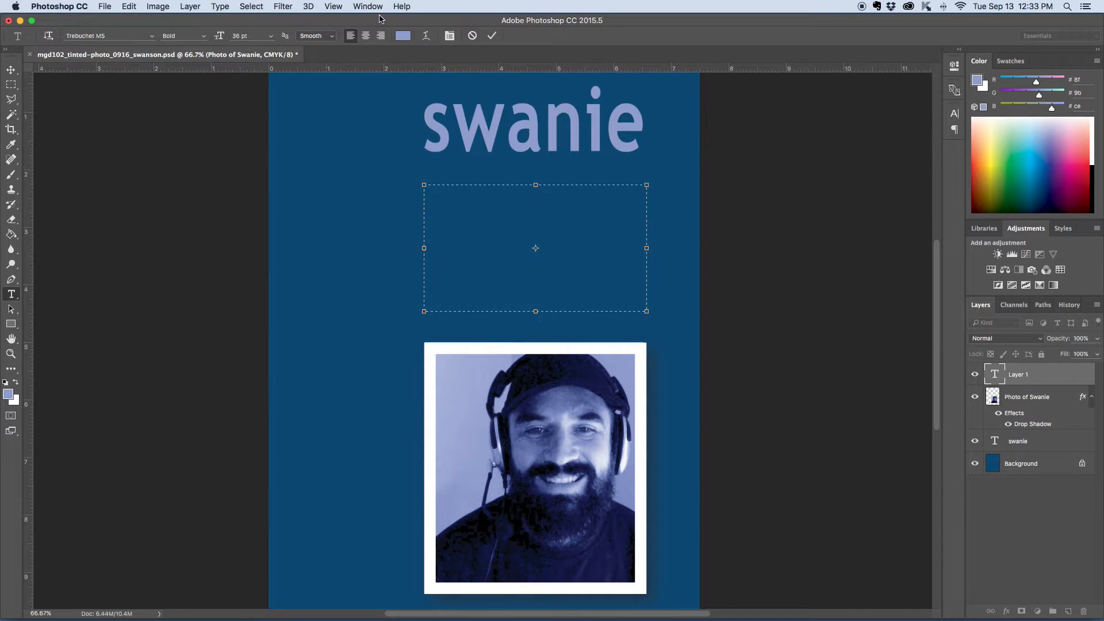
click(403, 36)
drag(693, 225, 667, 197)
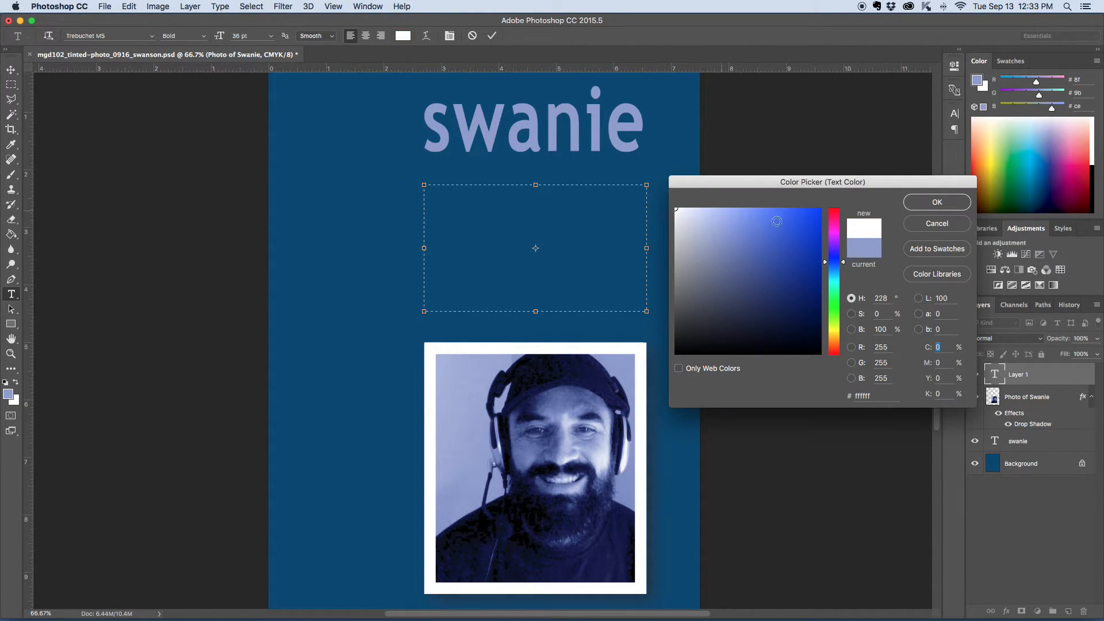
click(937, 203)
Step: Set the text size to 16 pt and the font style to Regular
click(271, 37)
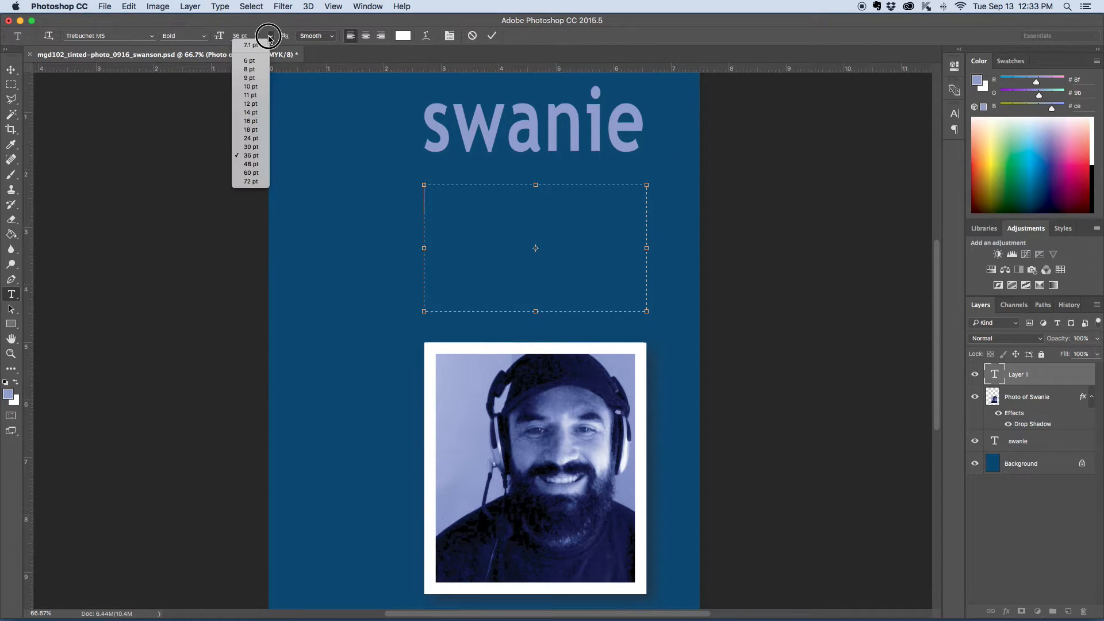
click(250, 121)
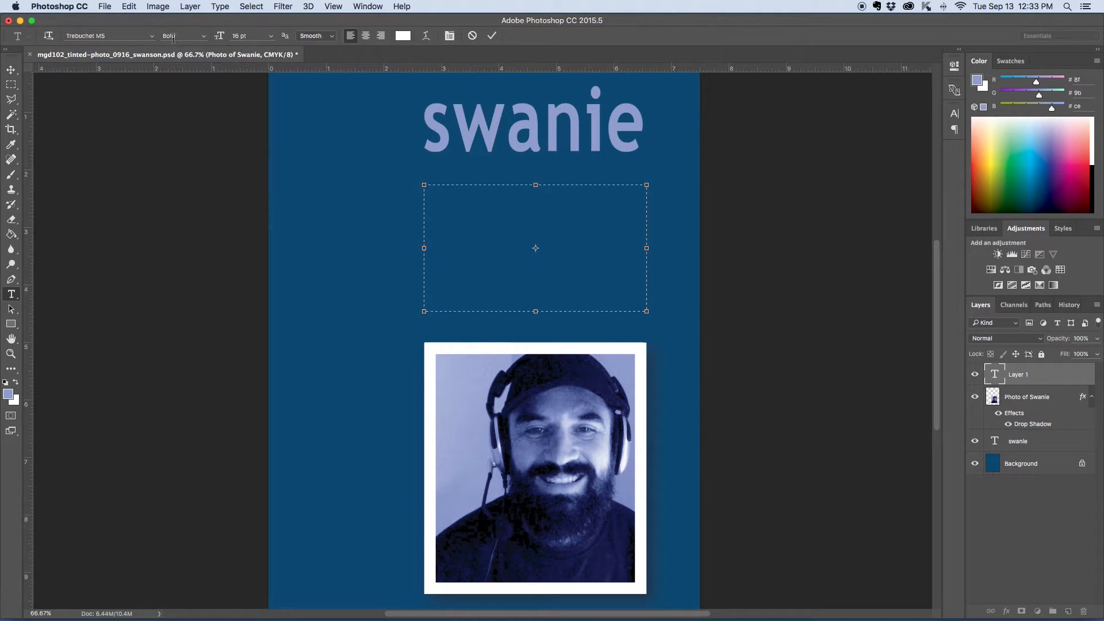
click(204, 39)
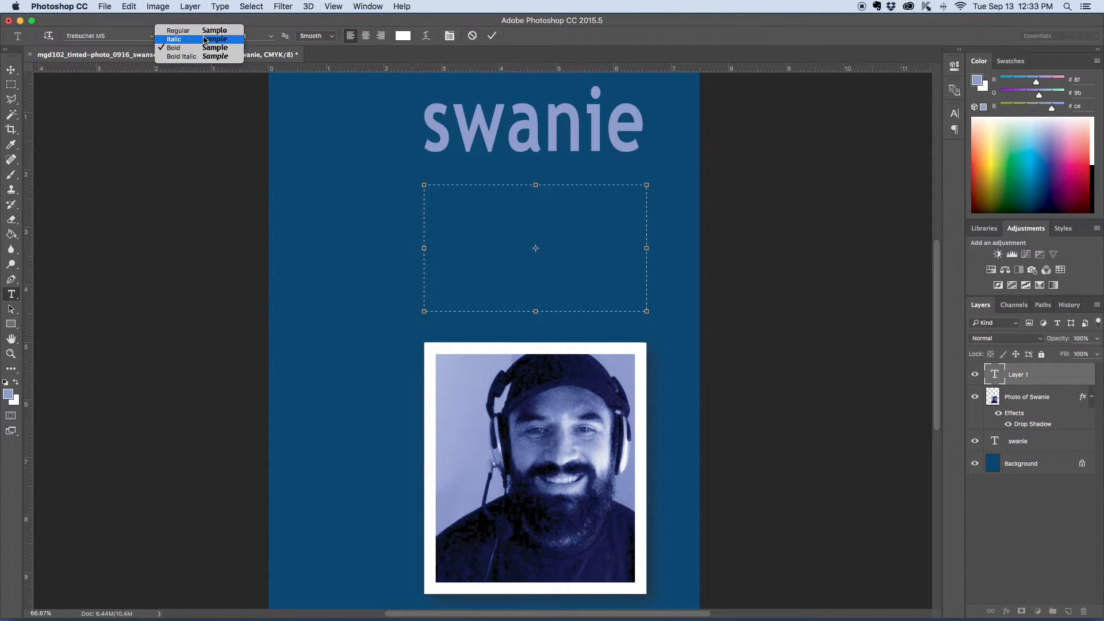
click(178, 31)
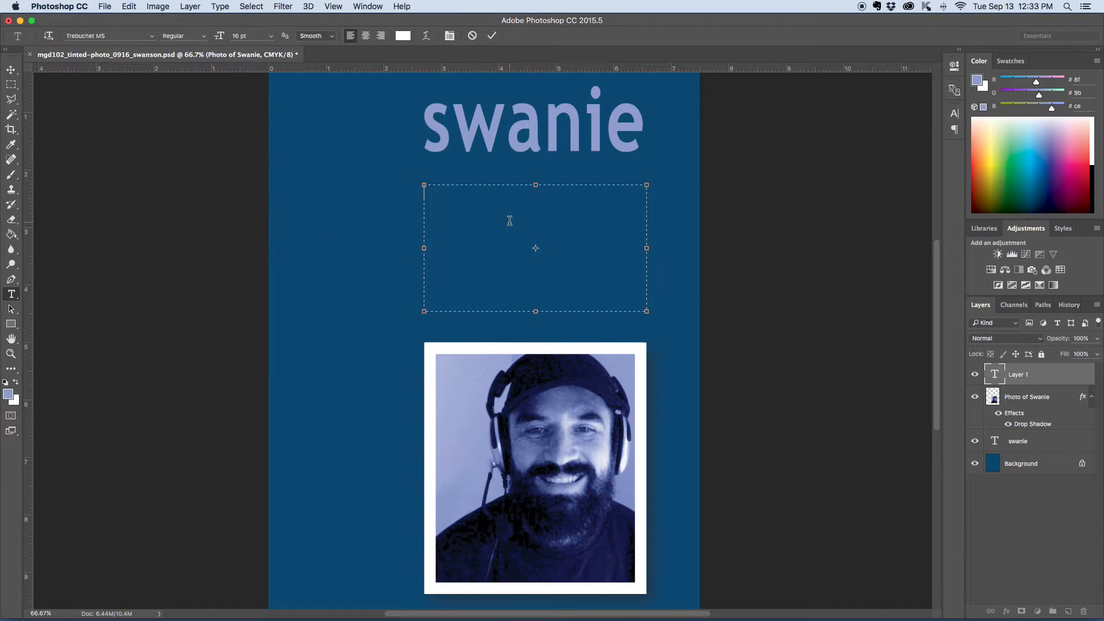
Step: Type 'I am an instructor at Pikes Peak Community College. Love what I do. Wouldn't trade it for anything, except maybe tickets to see AC/DC.'
key(super+1)
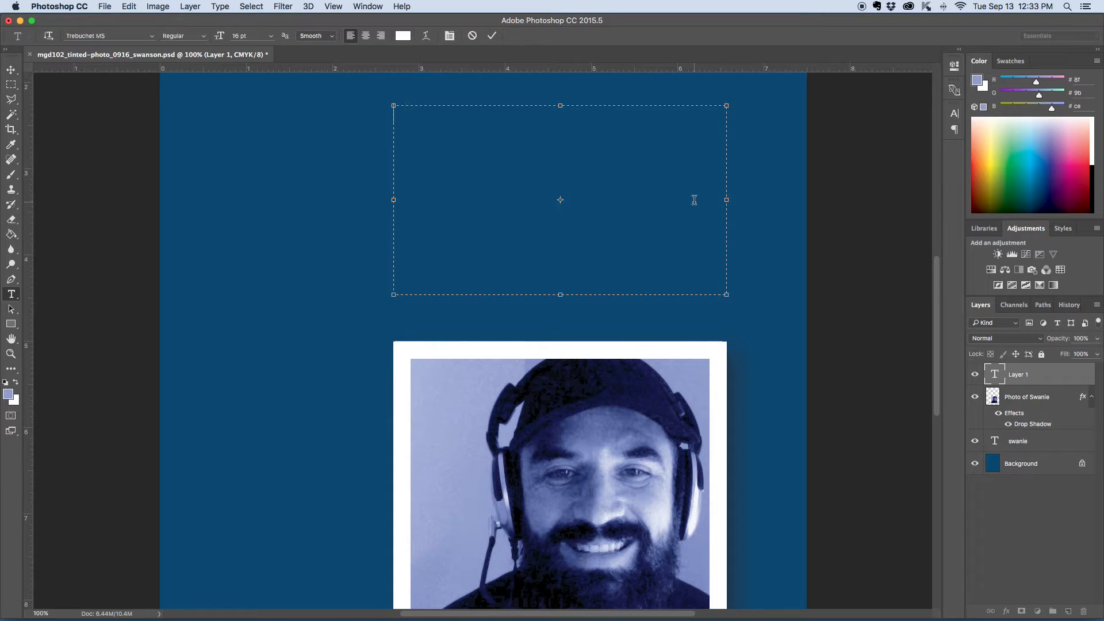
text(I am an inst)
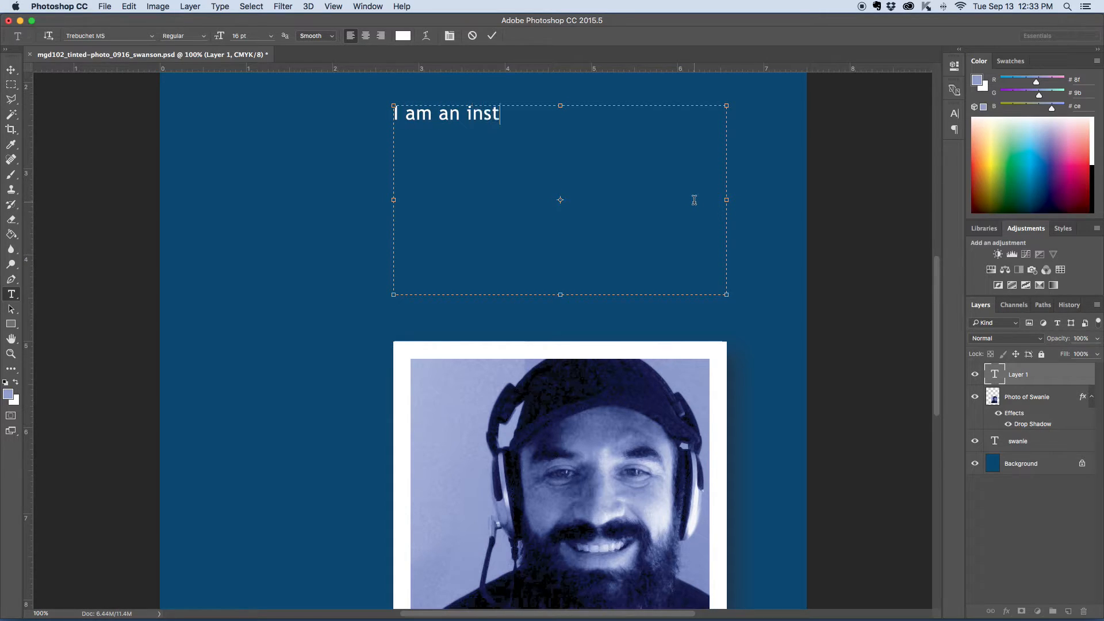
text(ructor at Pikes)
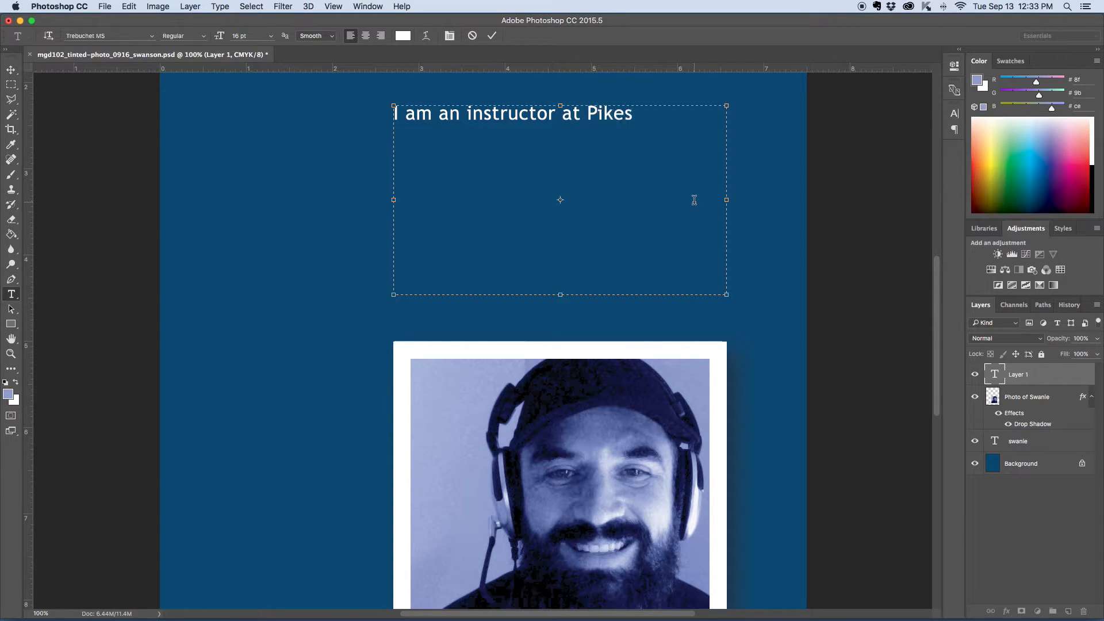
text( Peak Commun)
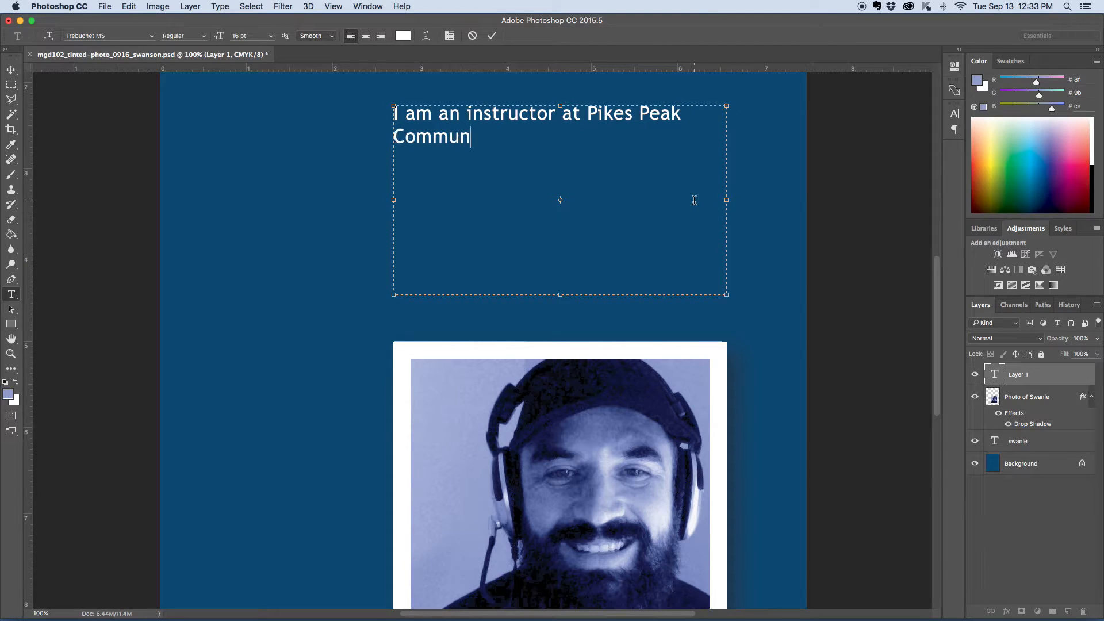
text(ity Colleg)
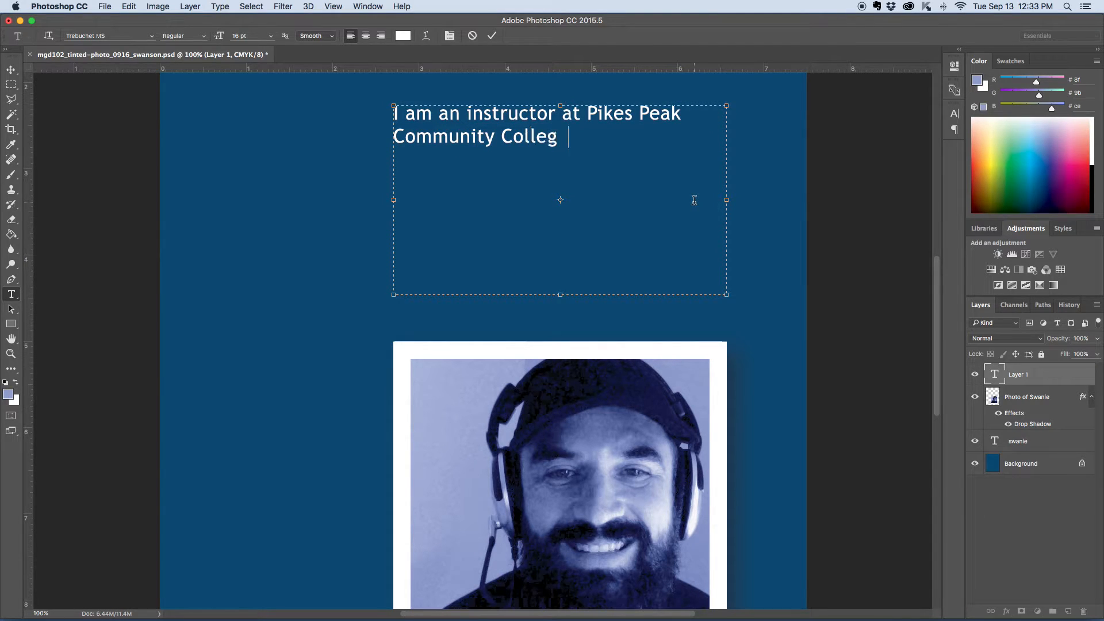
text(e. Love what I do)
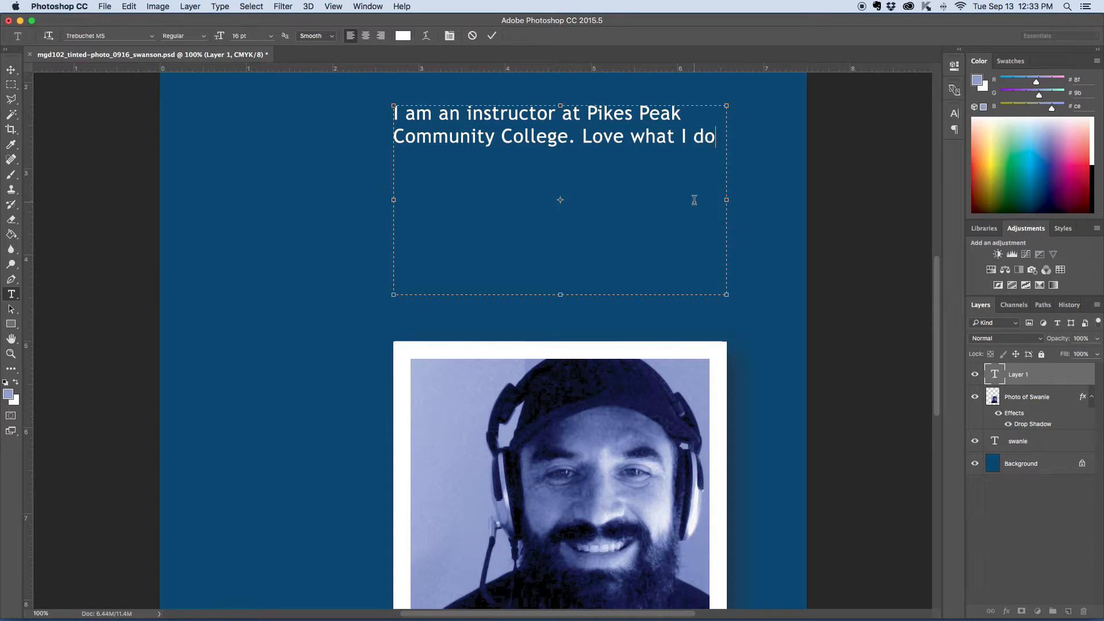
text(. Wouldn't ch)
key(BackSpace)
key(BackSpace)
text(trade it for )
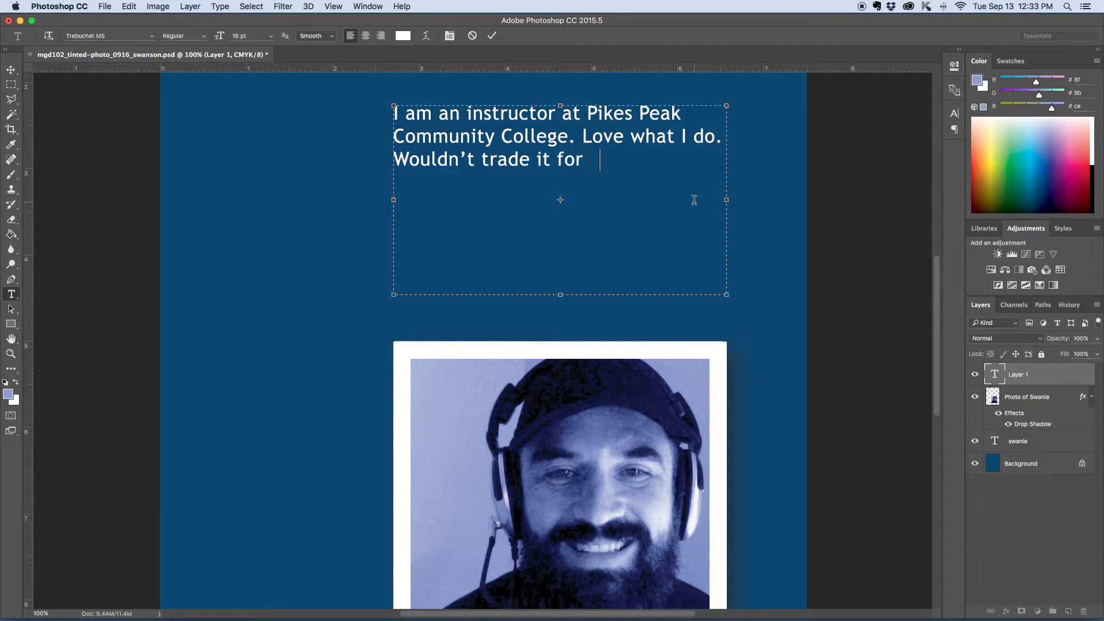
text(any hing)
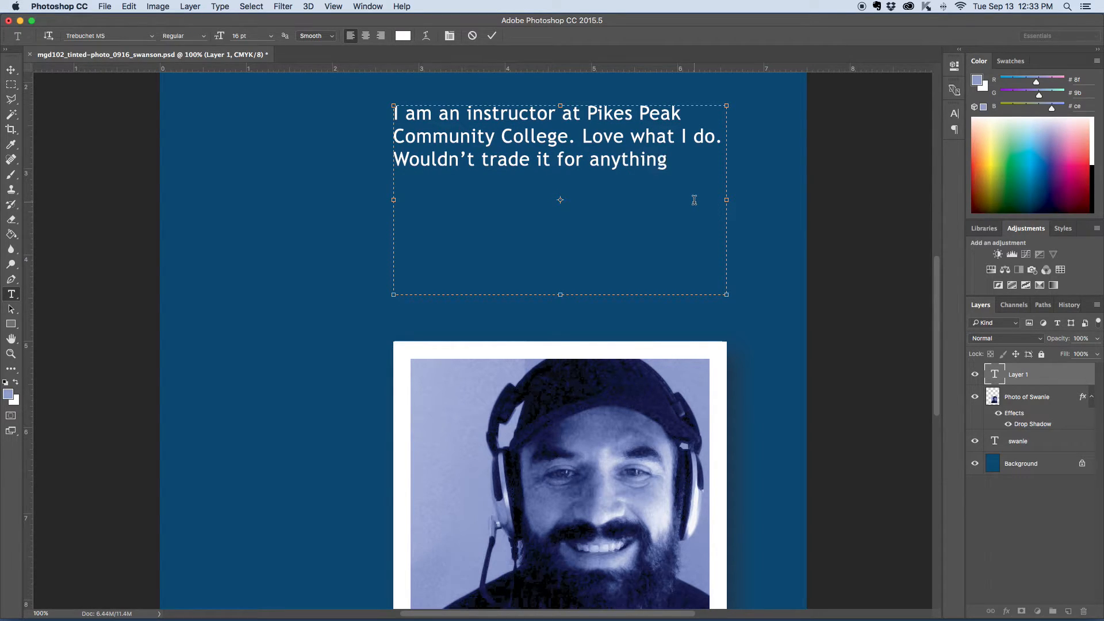
text(, excap)
key(BackSpace)
key(BackSpace)
key(BackSpace)
text(ep )
text( maybe tick)
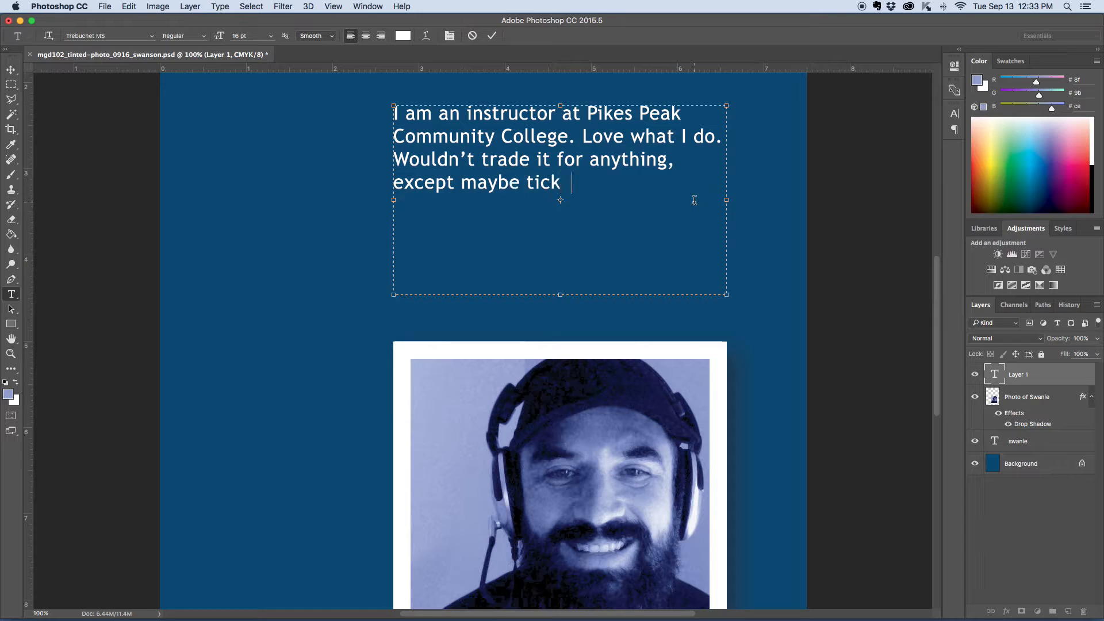
text(ets to see AC/DC.)
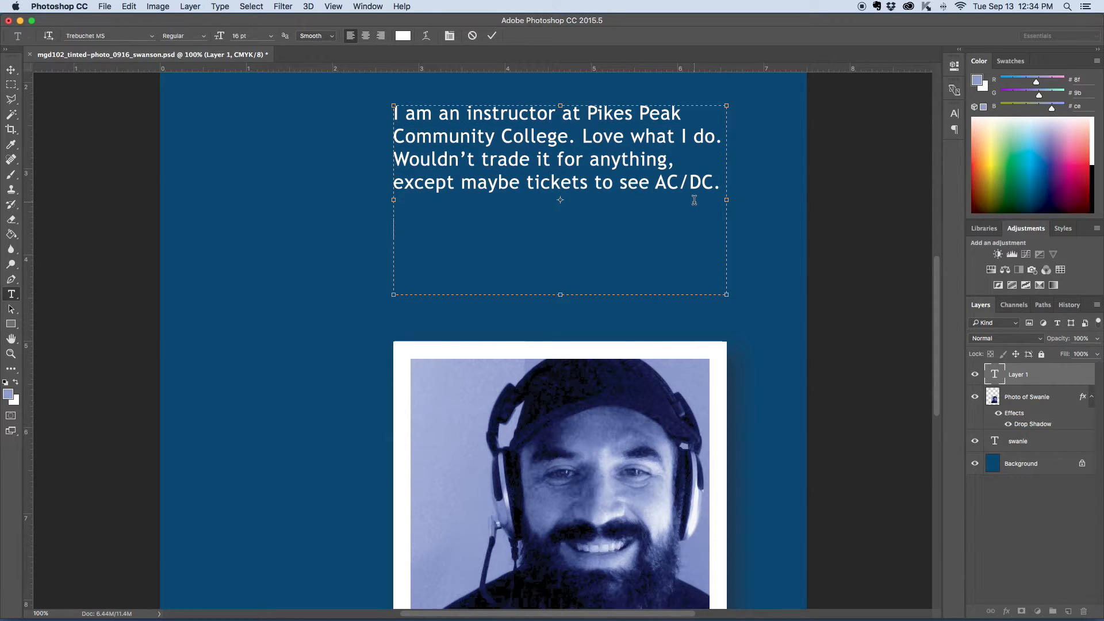
text(What do you think of )
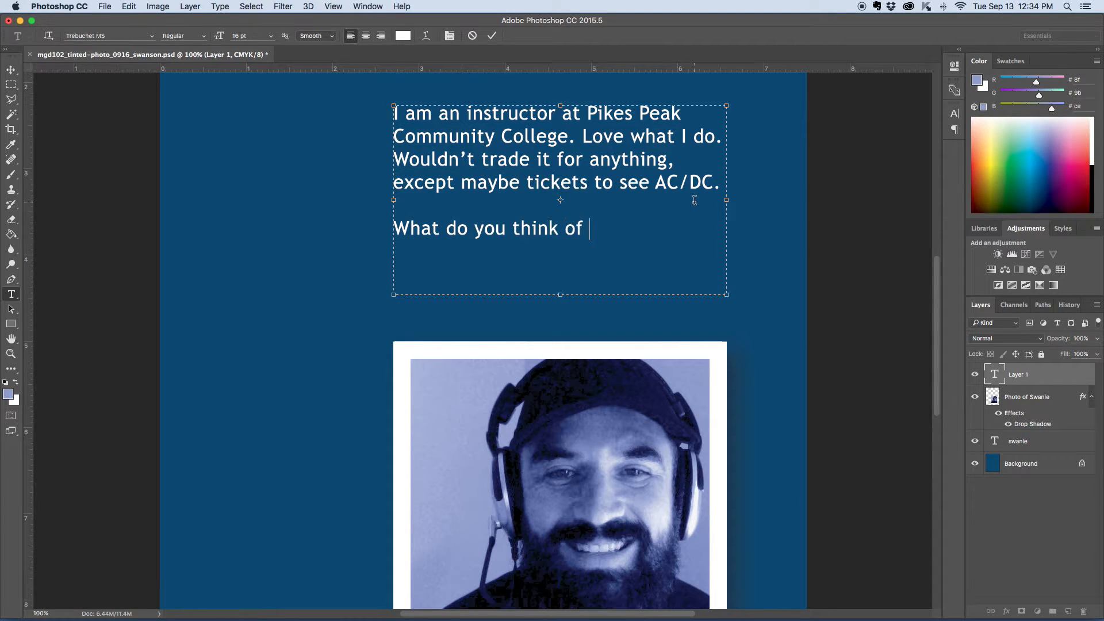
text(Photoshop? Pretty)
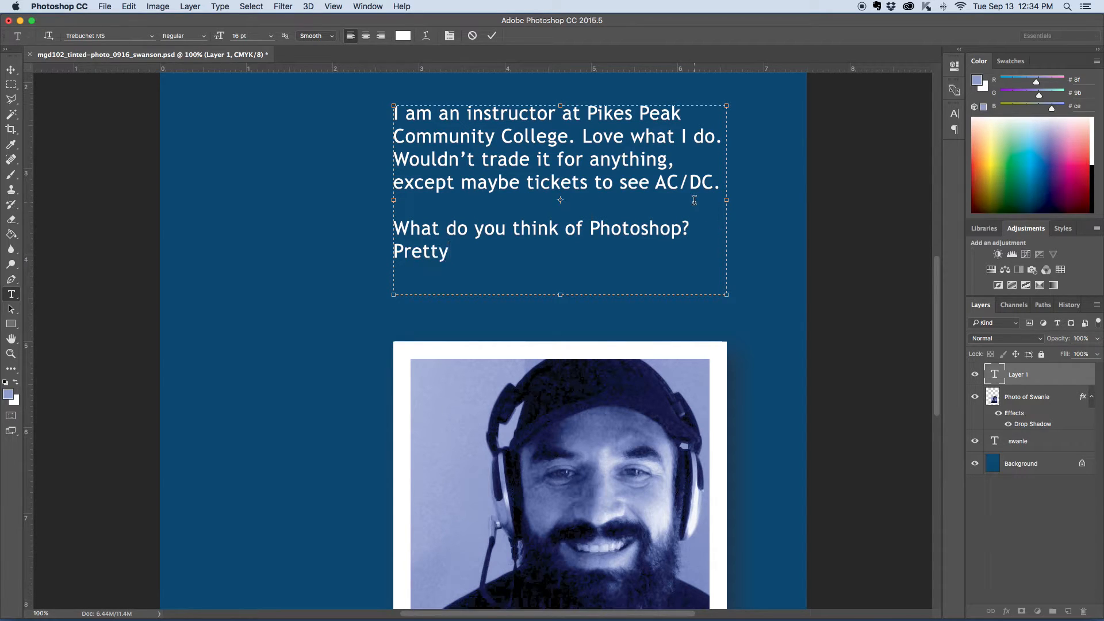
text( c ool stuff, eh?)
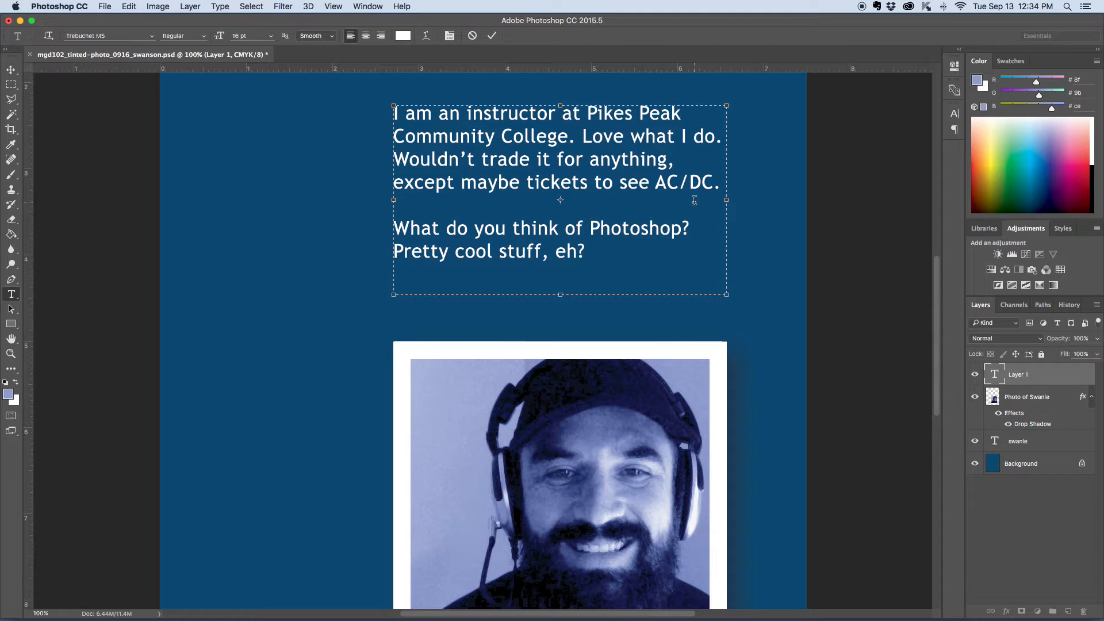
Step: Type a second paragraph 'What do you think of Photoshop? Pretty cool stuff, eh?' and commit the text
click(11, 70)
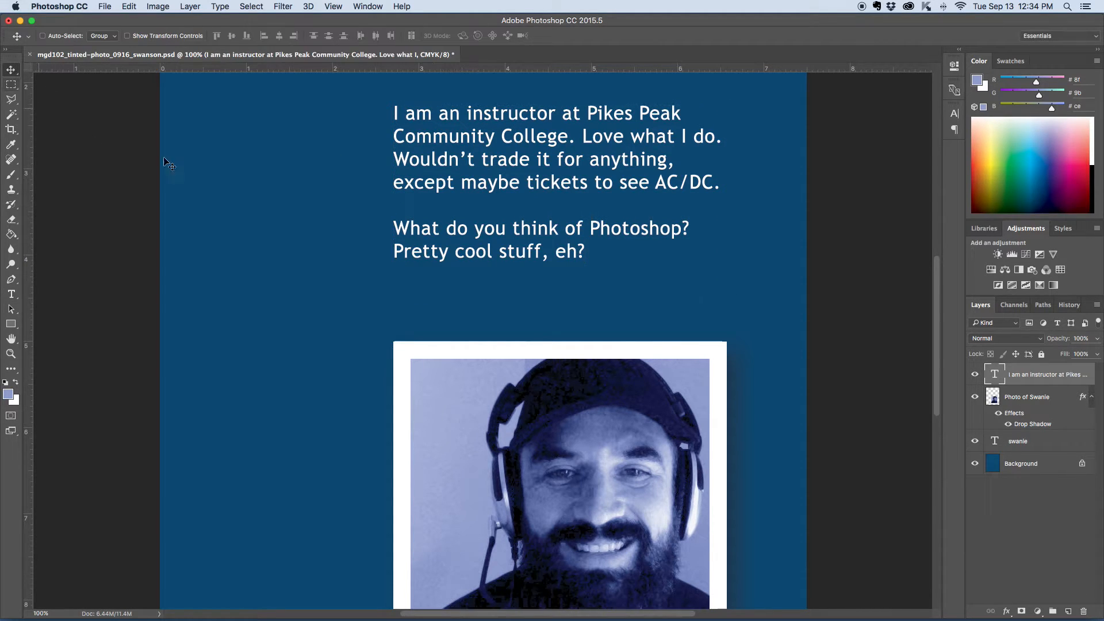
Step: Resize the paragraph text box, extending its bottom edge down toward the photo while keeping its width
scroll(654, 251, up, 3)
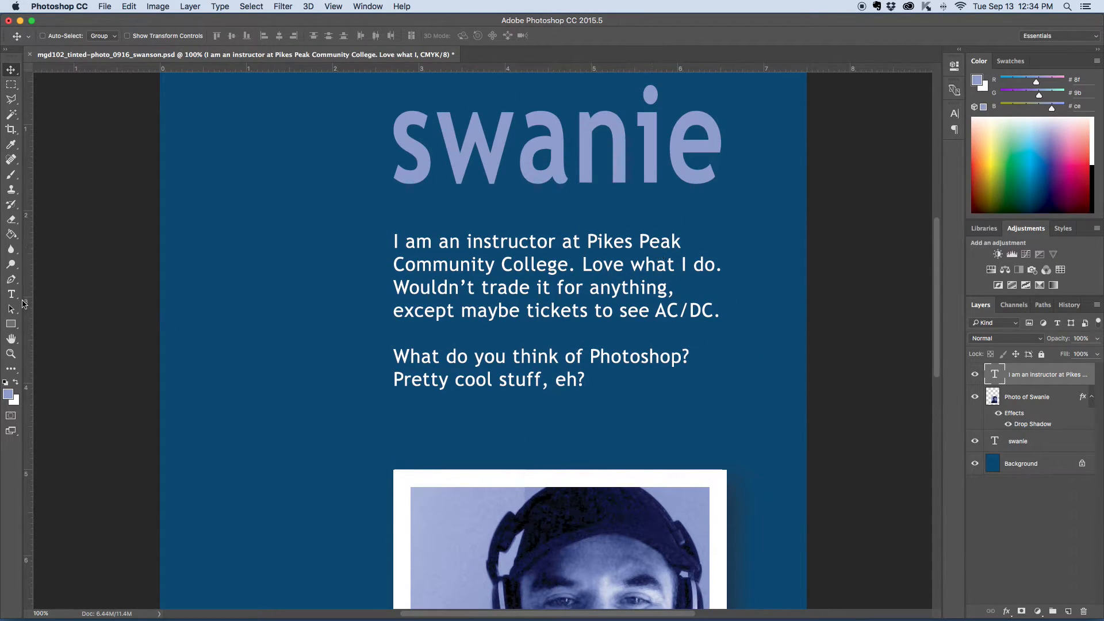
click(12, 296)
triple_click(547, 290)
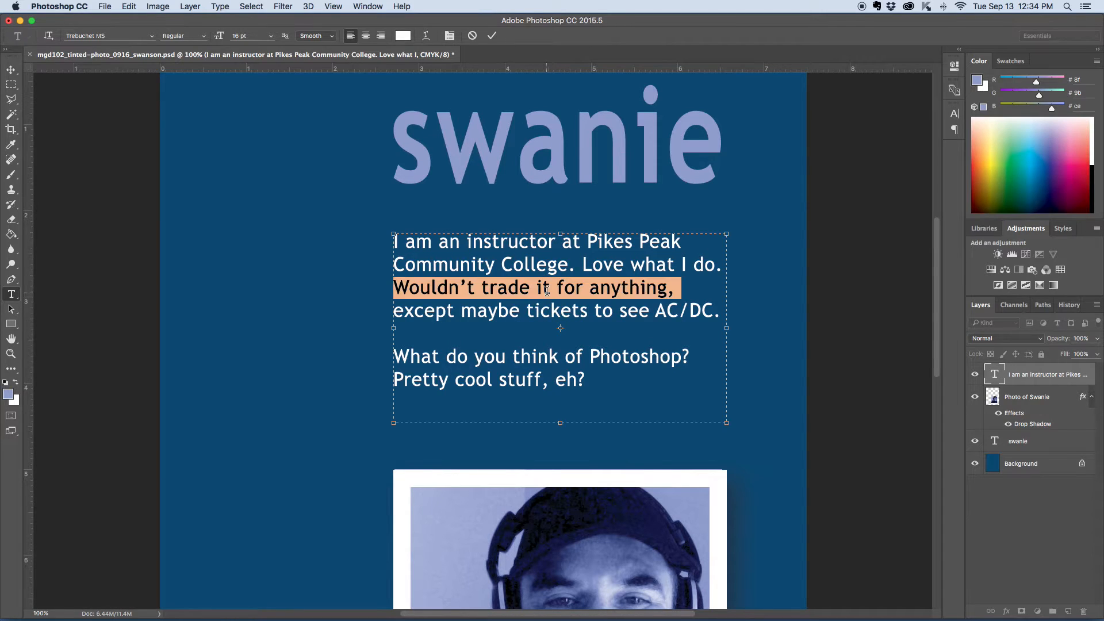
drag(728, 329, 603, 327)
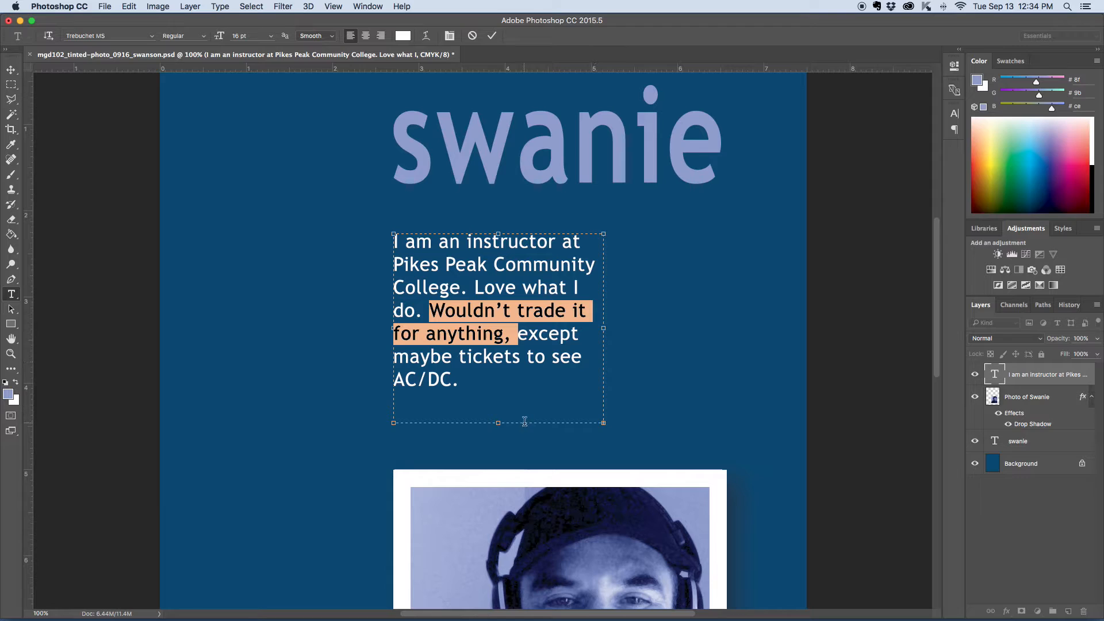
drag(497, 424, 497, 516)
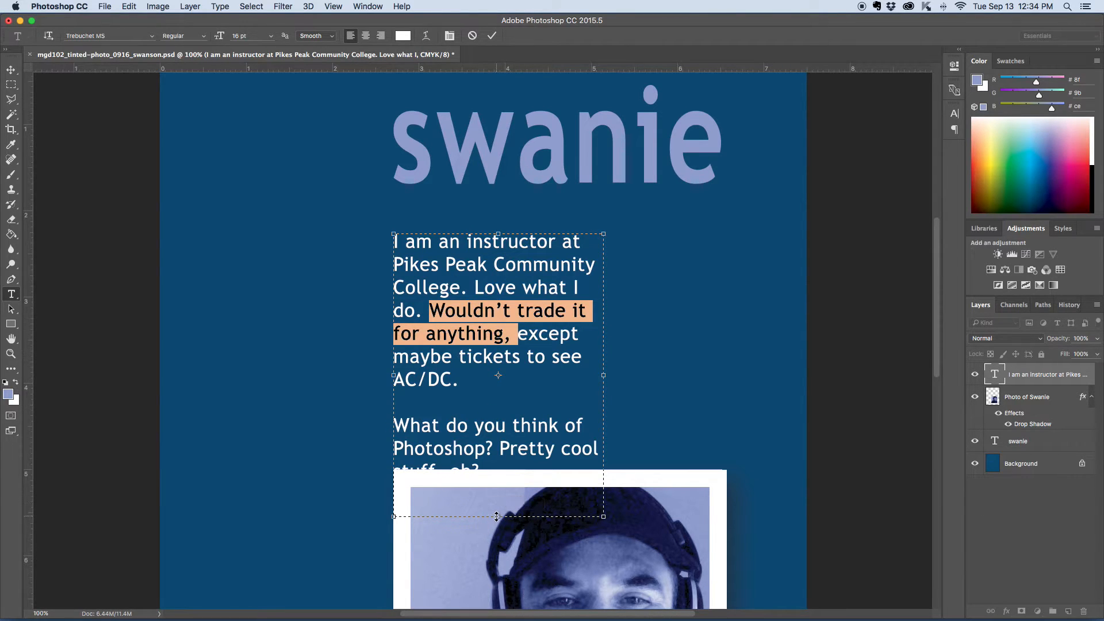
drag(604, 376, 785, 375)
drag(785, 516, 763, 460)
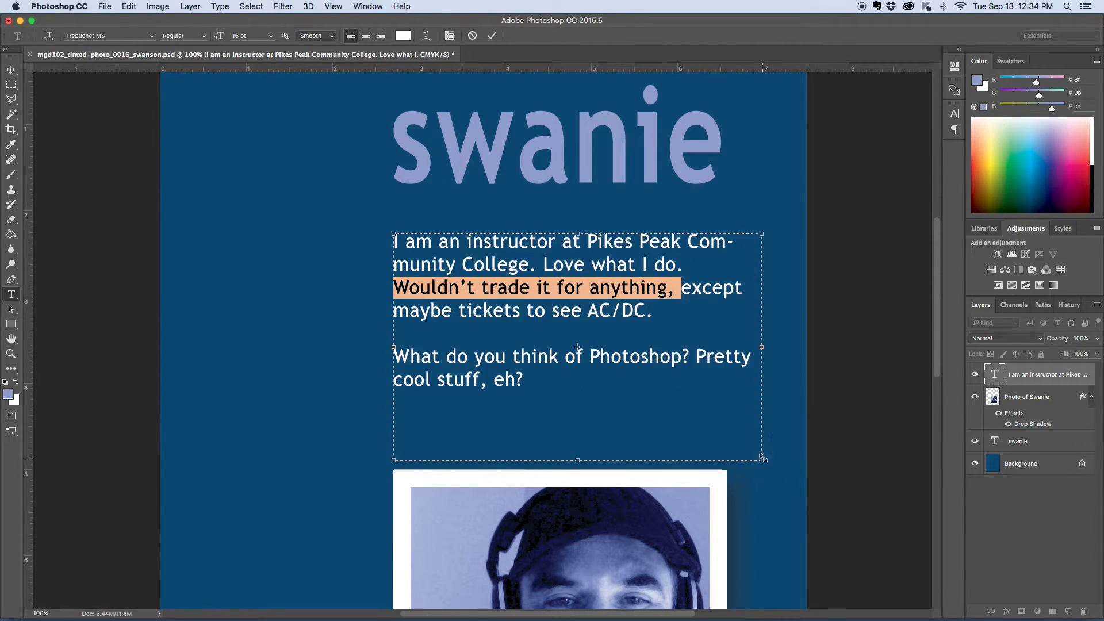
drag(761, 346, 728, 347)
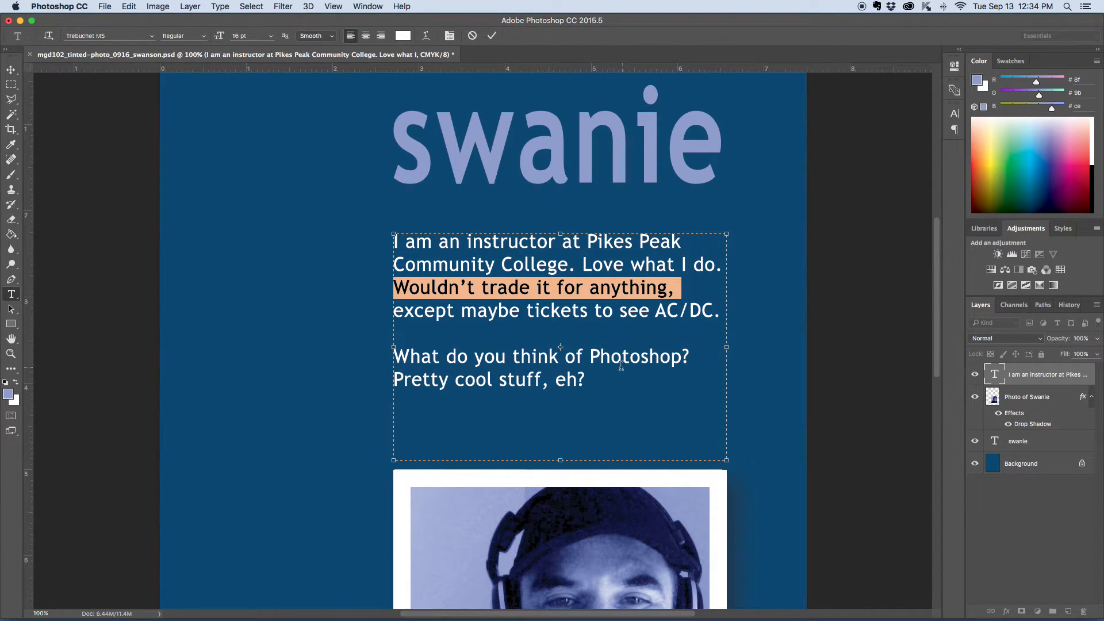
Step: Select all the paragraph text and show the character settings
click(557, 357)
triple_click(432, 243)
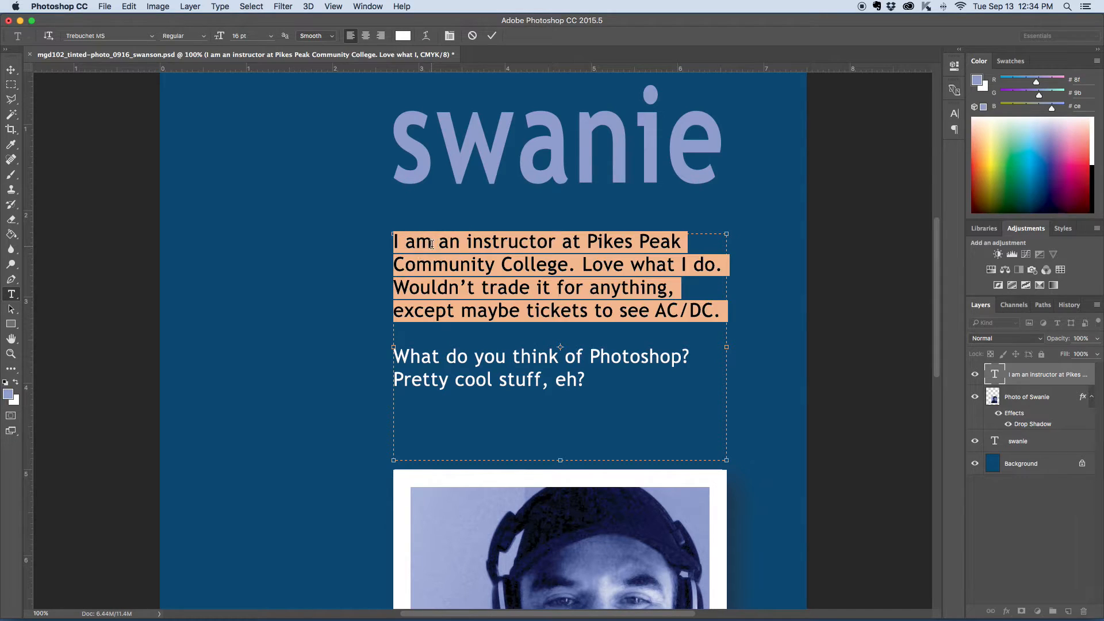
click(432, 243)
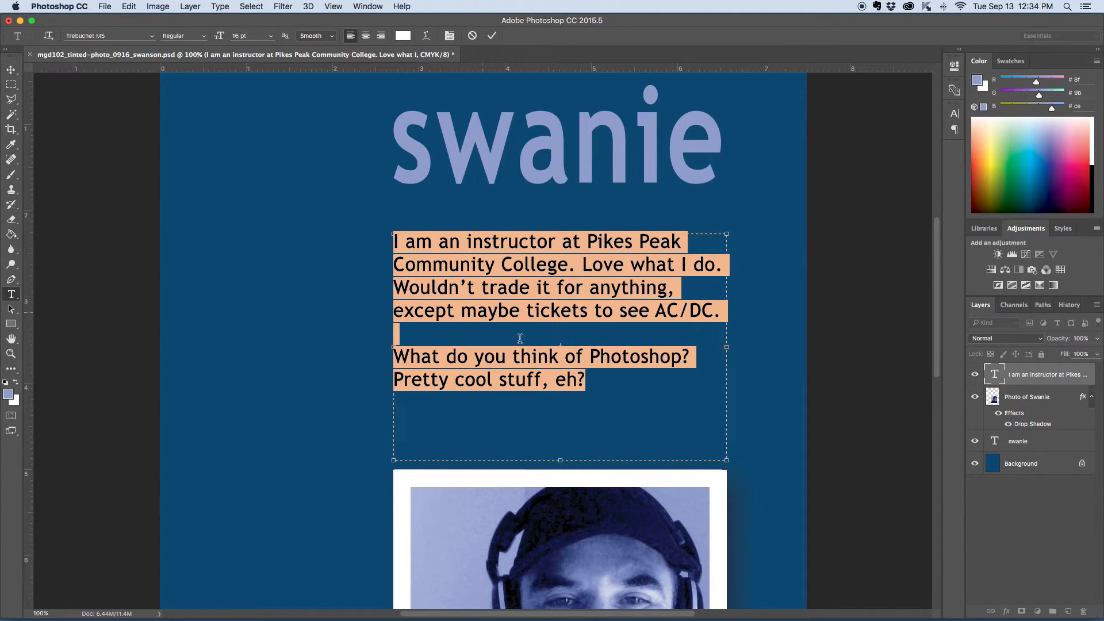
click(494, 291)
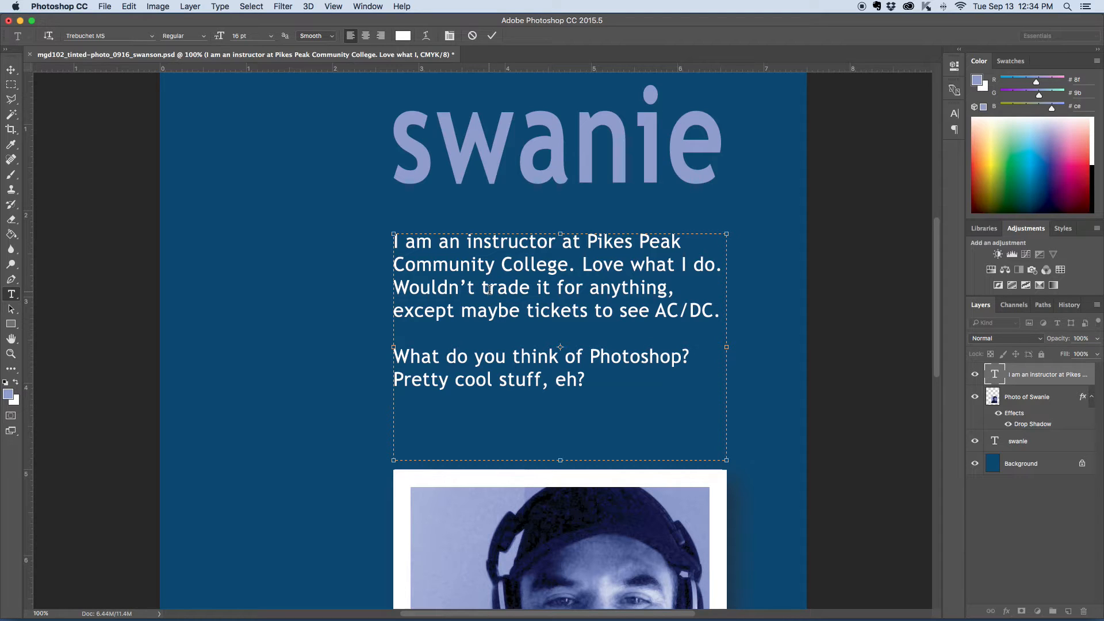
click(128, 7)
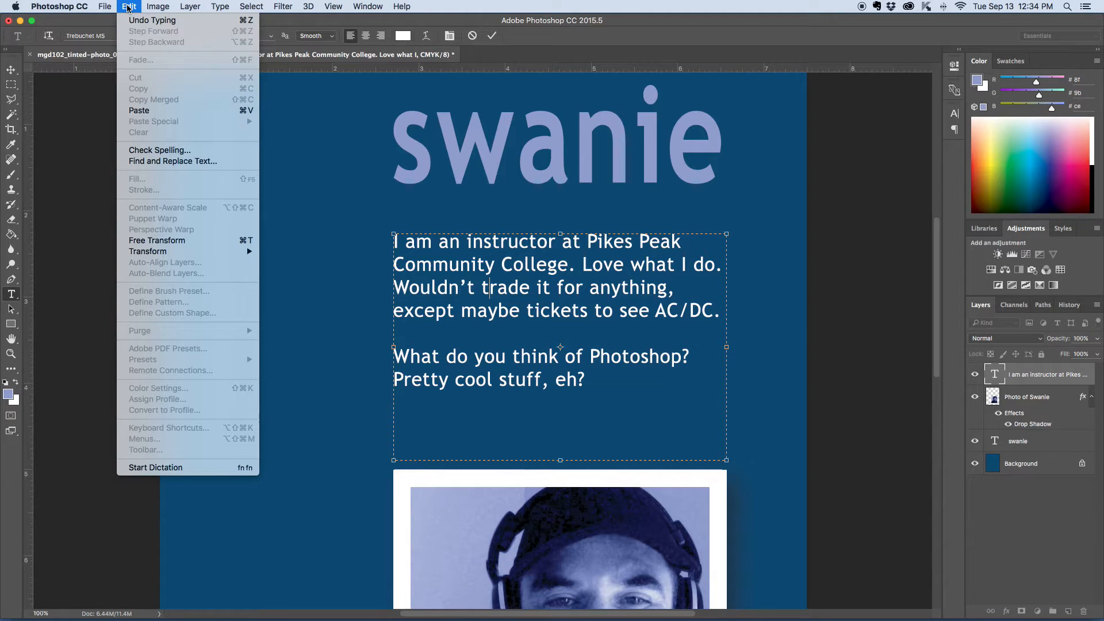
mouse_move(245, 3)
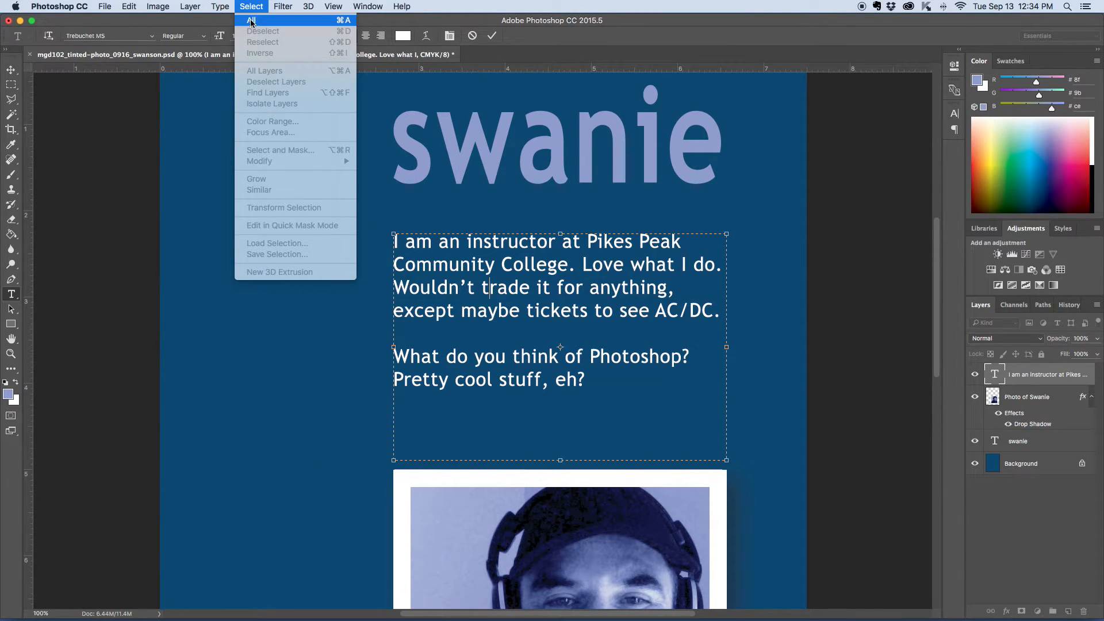
click(271, 26)
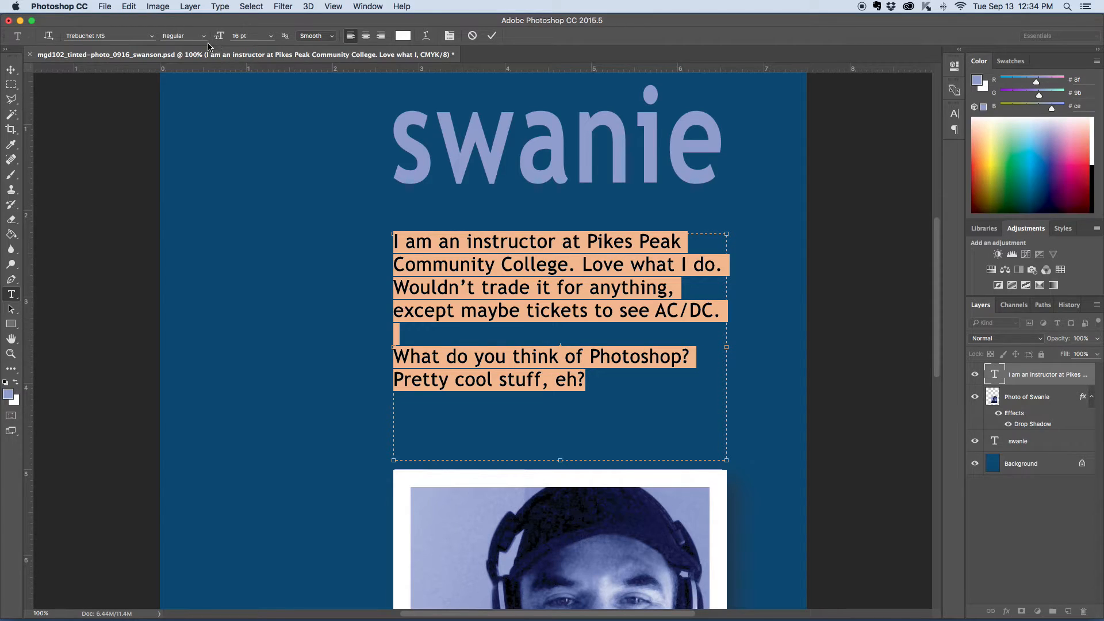
click(450, 36)
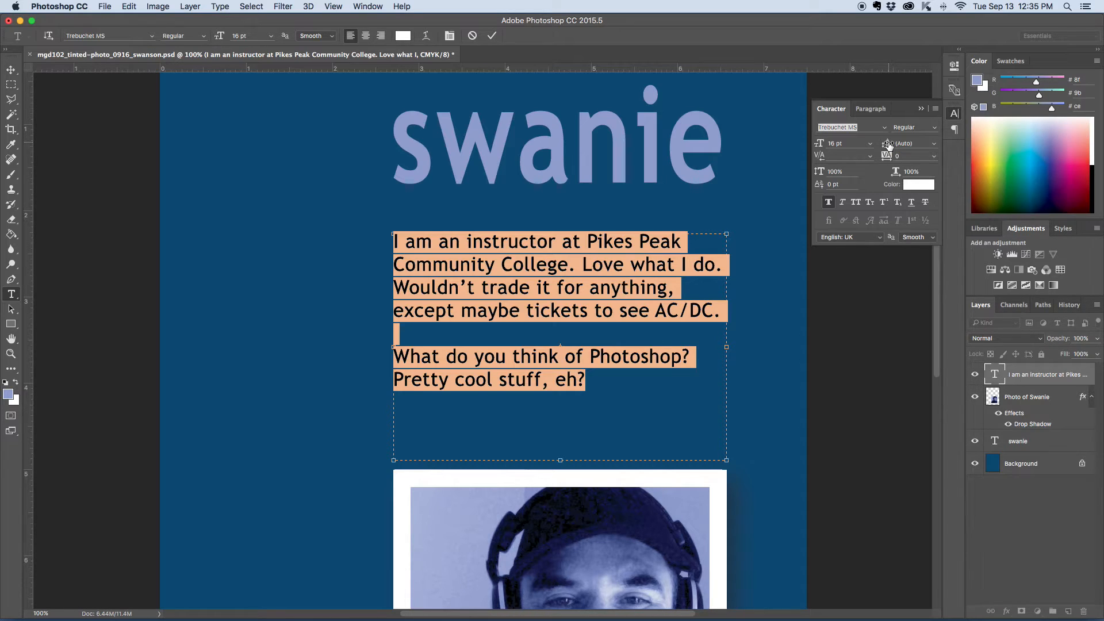
Step: Try leading values of 6 pt and 72 pt on the selected paragraph text
click(934, 143)
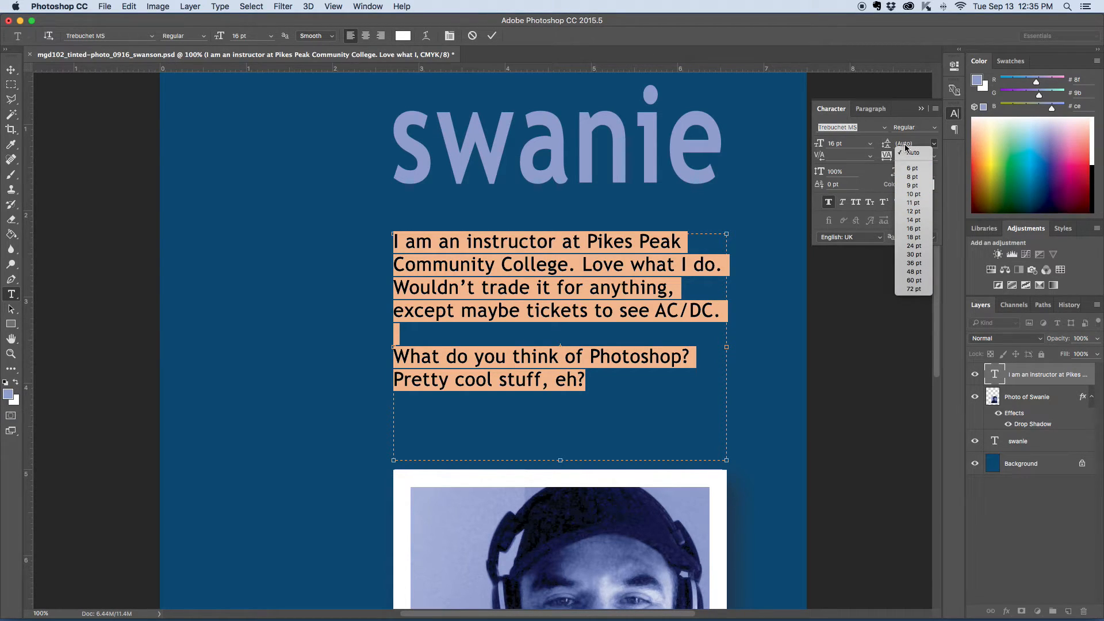
click(912, 168)
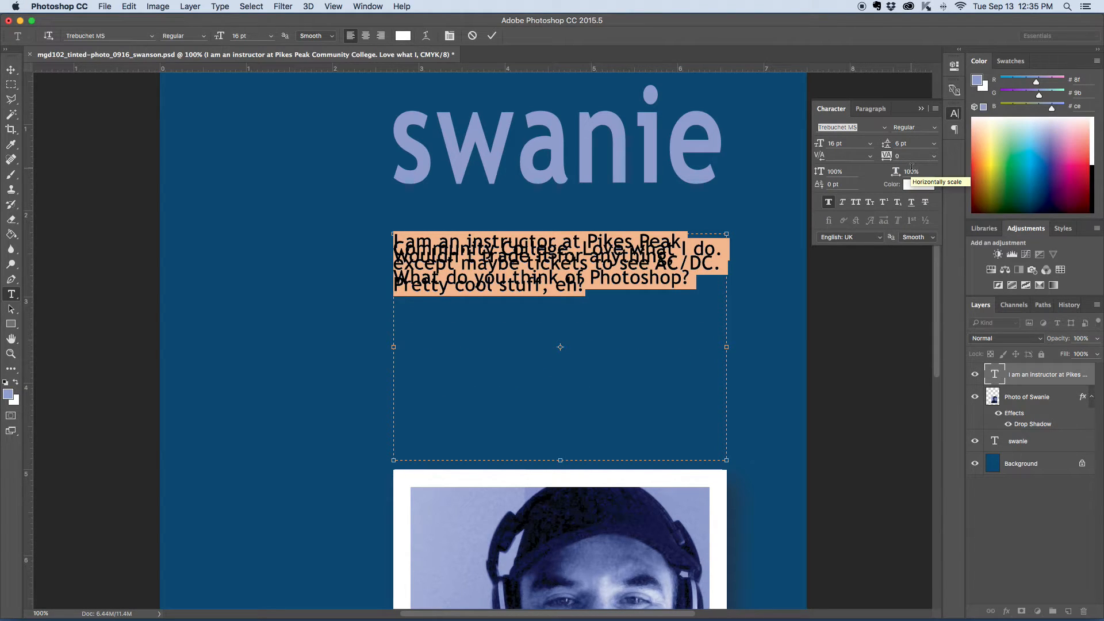
click(934, 143)
click(916, 289)
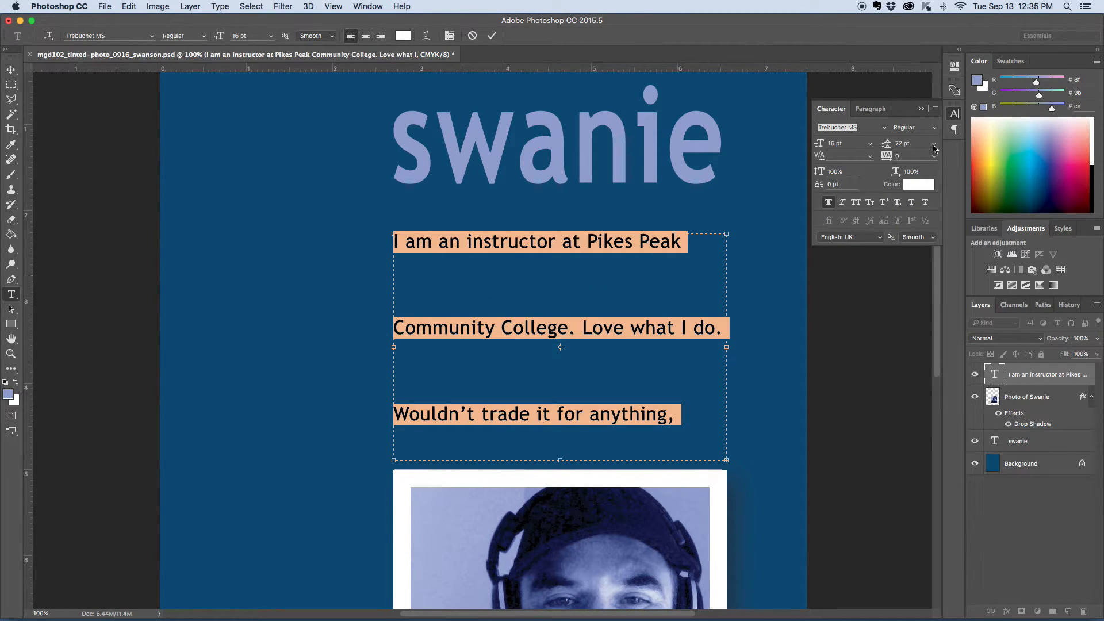
Step: Set the paragraph's leading to 24 pt, commit it, and nudge the paragraph slightly higher under the name
click(934, 145)
click(888, 146)
drag(887, 146, 859, 145)
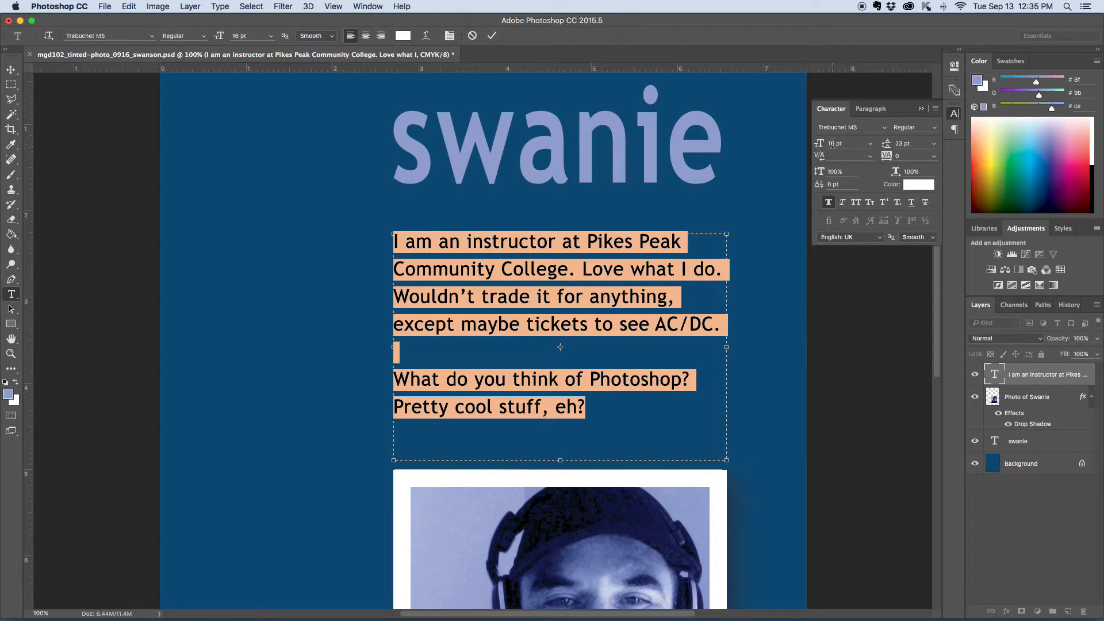
click(890, 145)
key(Up)
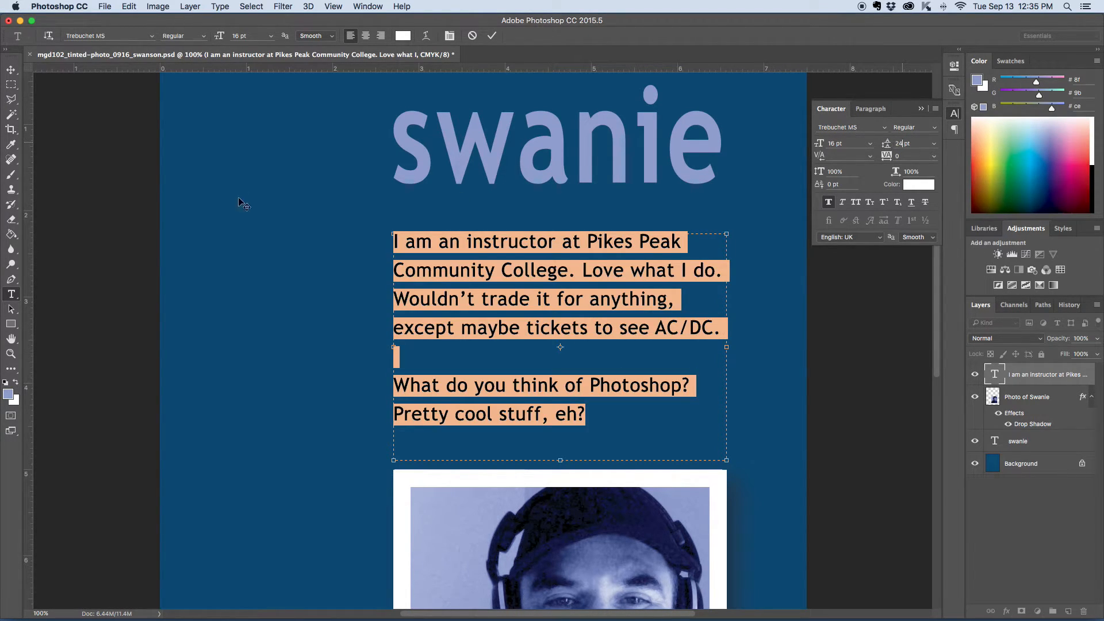
click(11, 70)
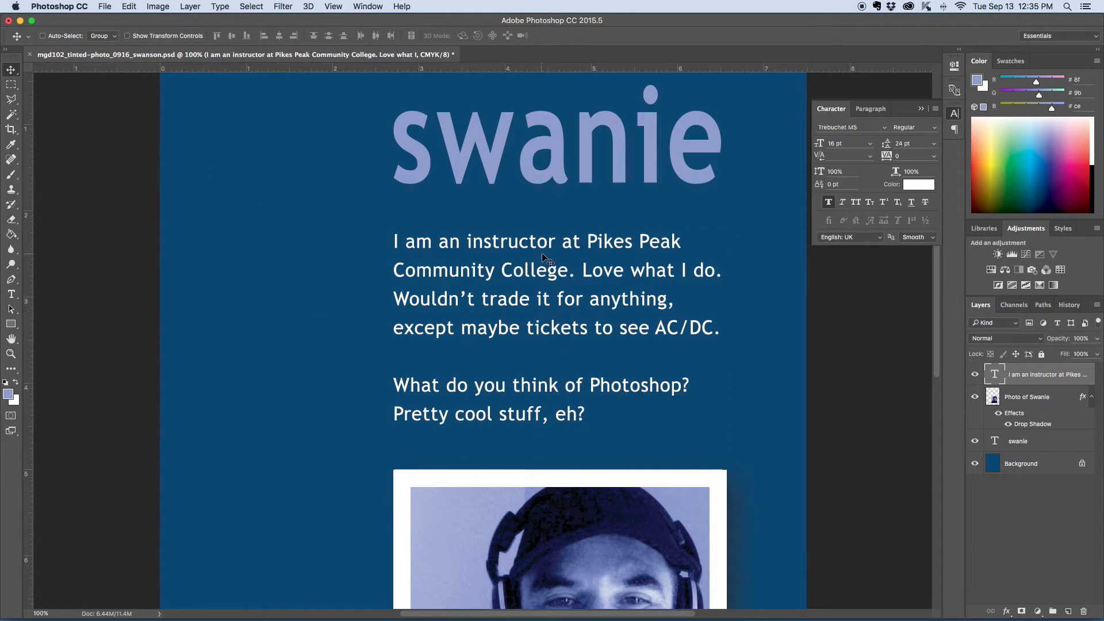
drag(499, 276, 498, 268)
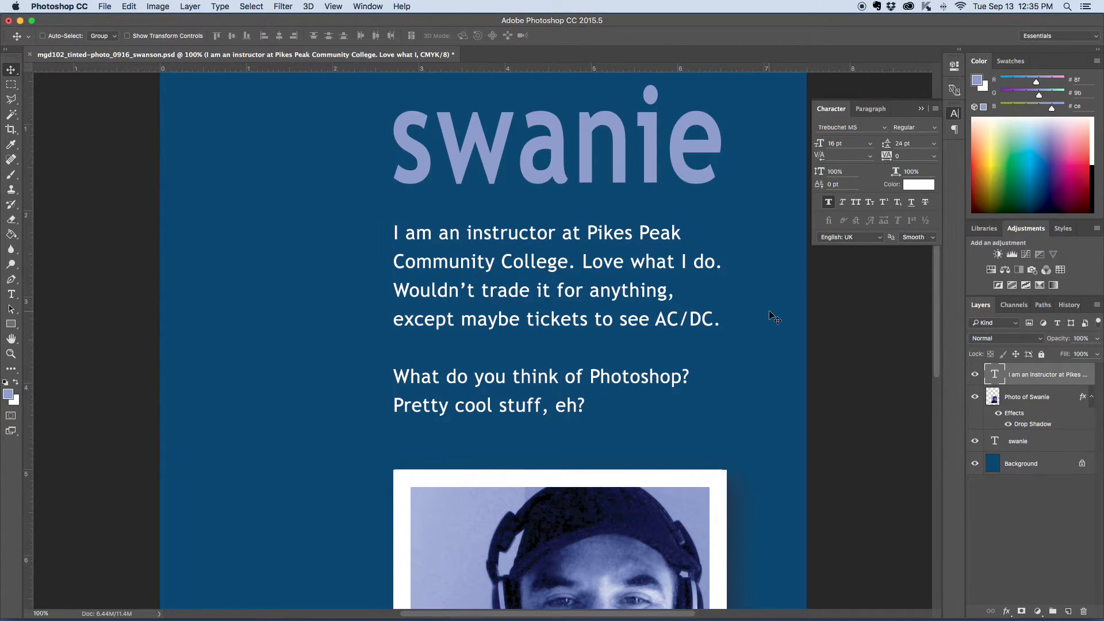
Step: Try vertically scaling all the paragraph text to 125% and 67%, then reset it to 100%
click(12, 294)
click(425, 237)
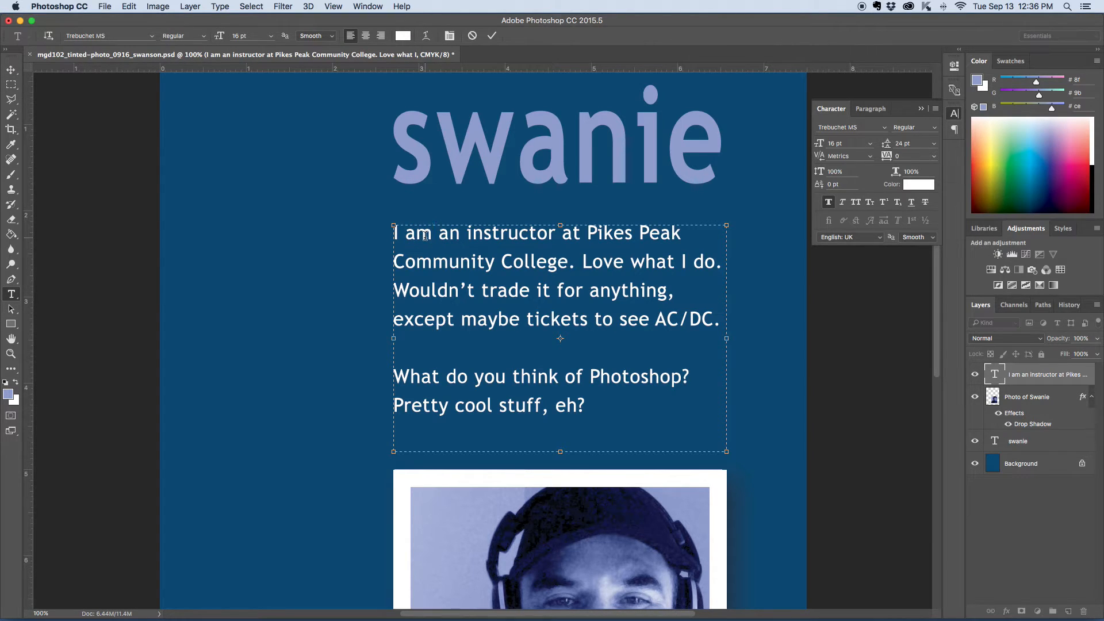
key(super+a)
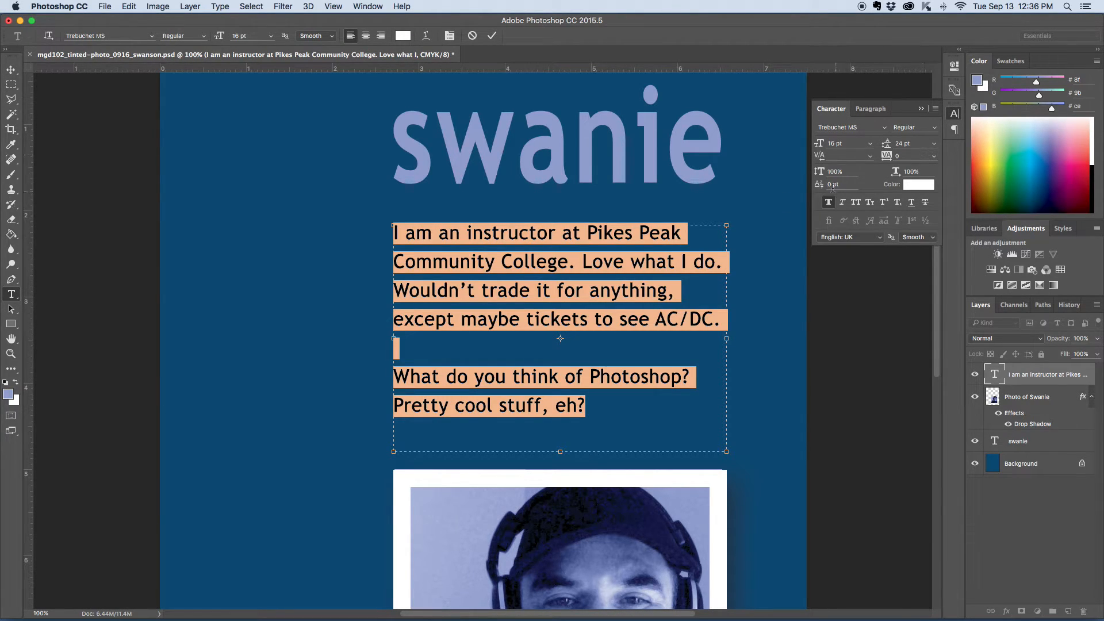
click(833, 171)
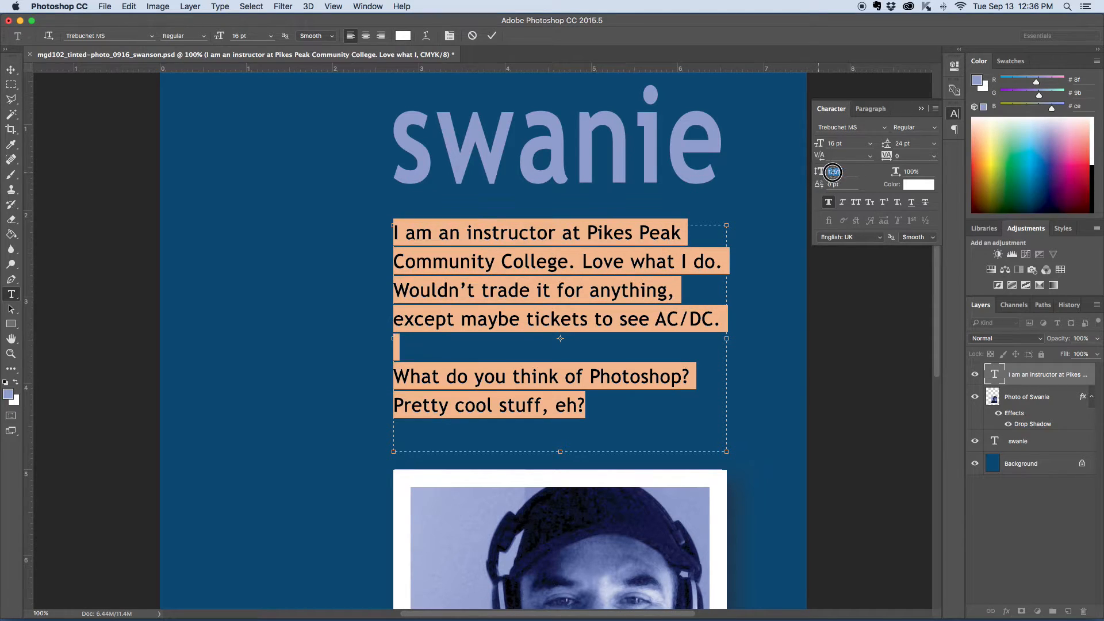
text(125)
key(Return)
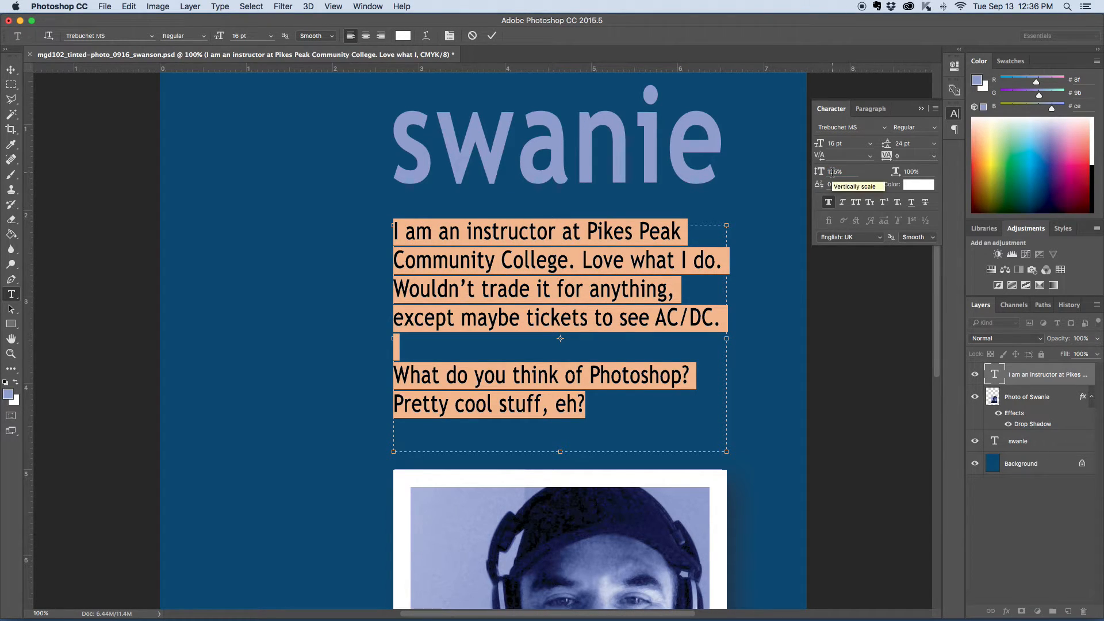
drag(819, 171, 788, 173)
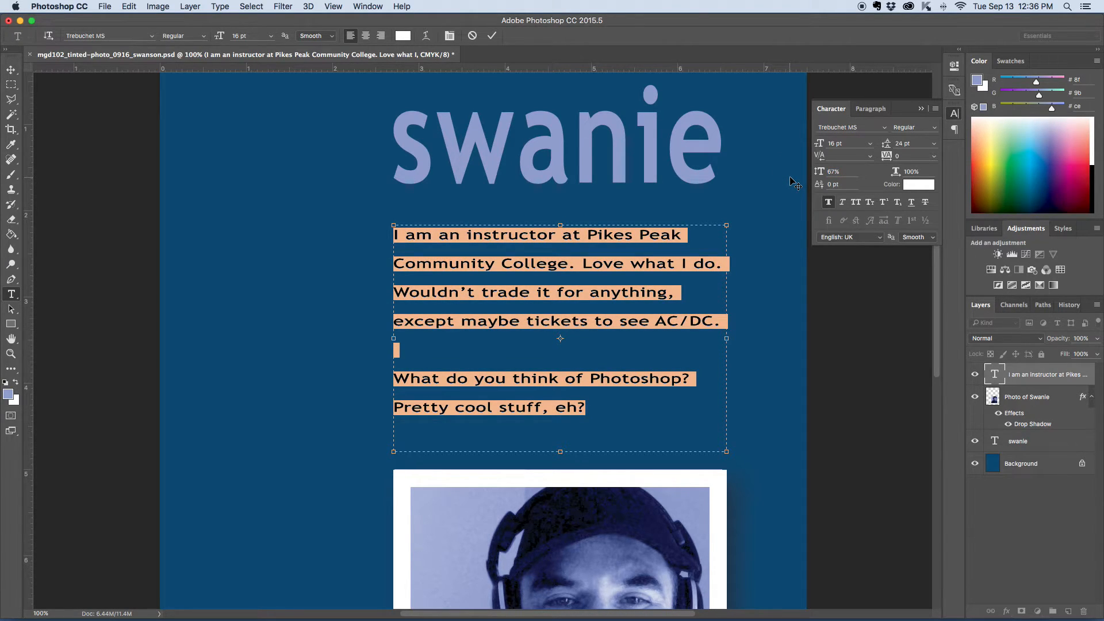
click(830, 173)
drag(829, 174, 837, 177)
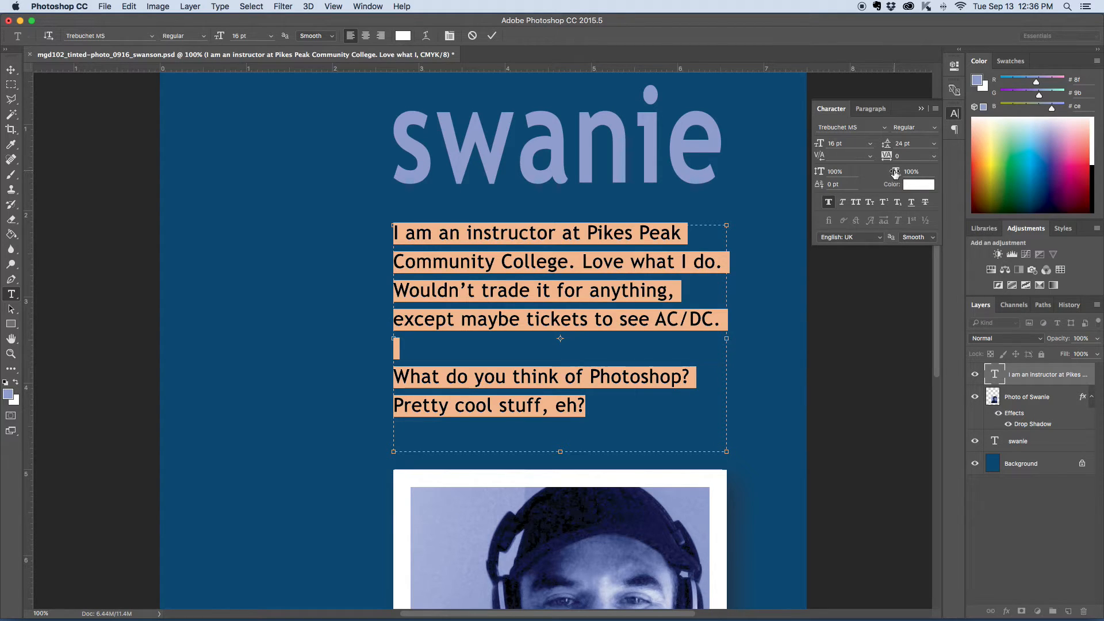
Step: Try a horizontal scale of 183% and tracking of 620, reset both, and commit the text
drag(895, 172, 943, 176)
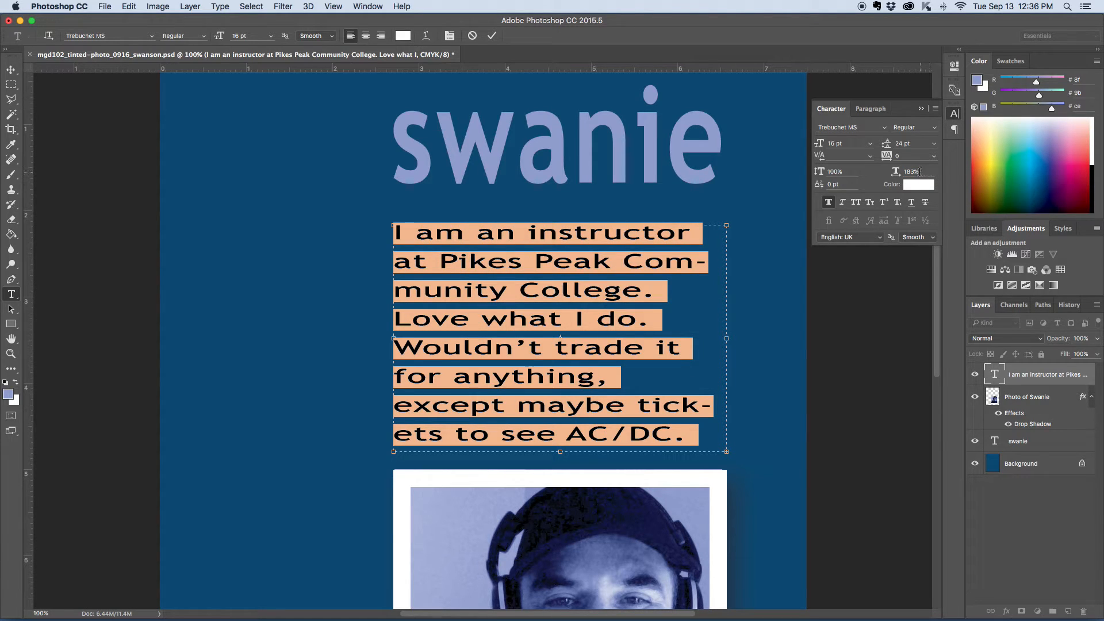
mouse_move(898, 174)
mouse_down()
mouse_move(850, 177)
mouse_move(897, 174)
mouse_up()
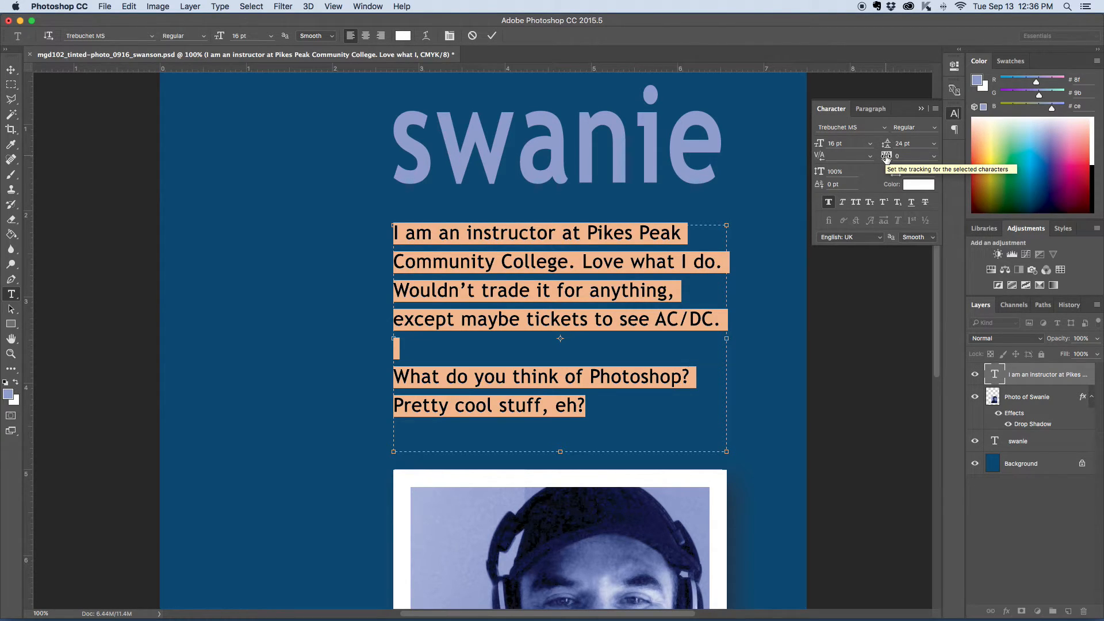
drag(886, 158, 903, 155)
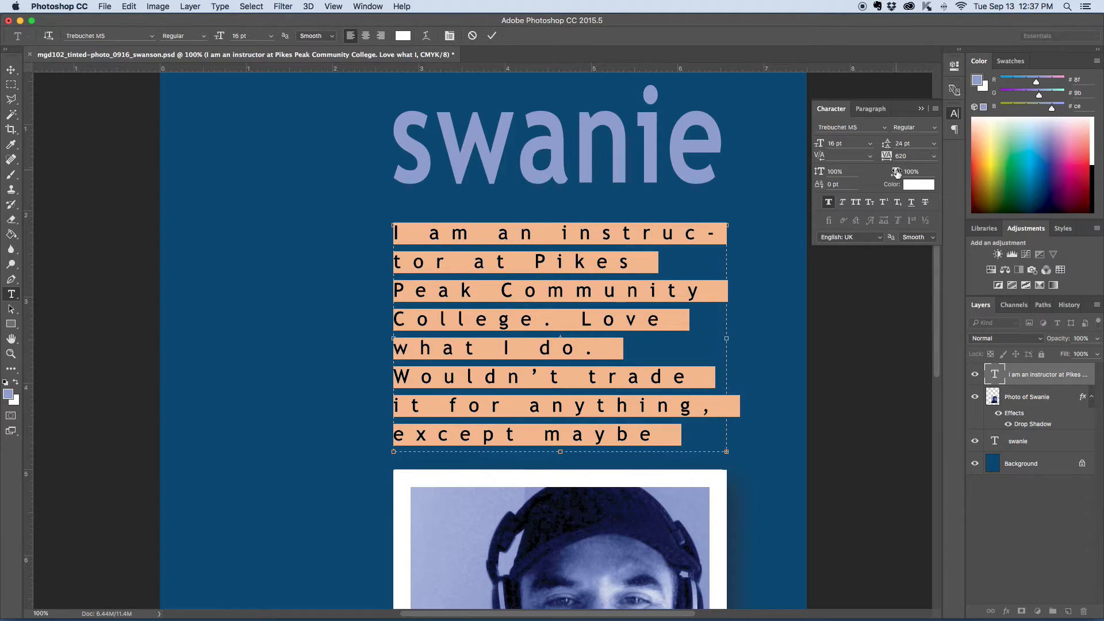
drag(887, 156, 868, 159)
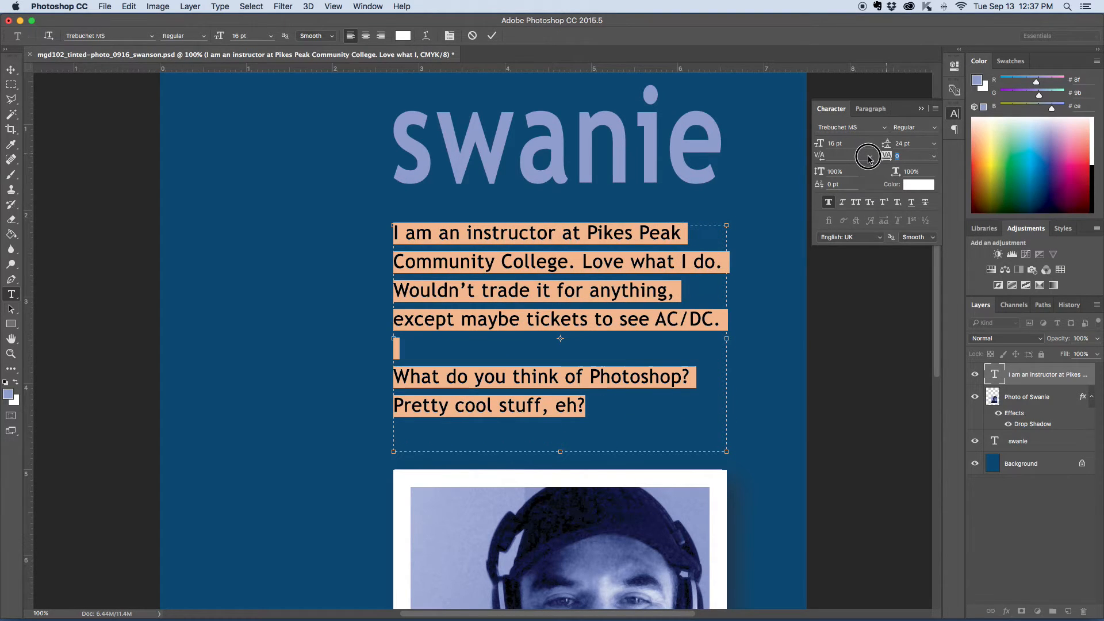
click(11, 69)
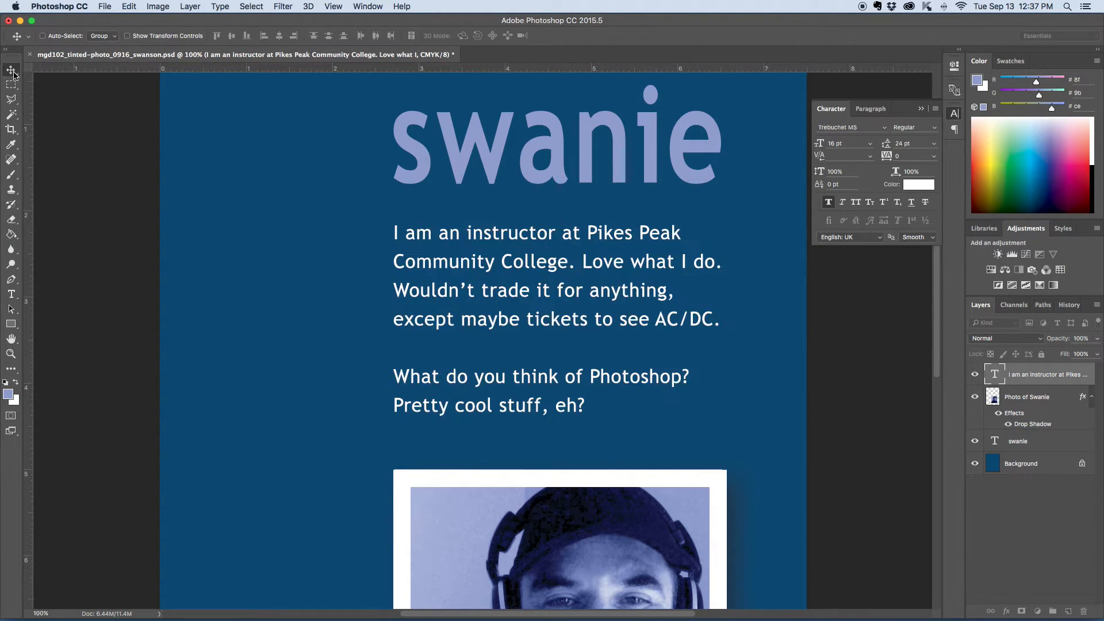
Step: Set the tracking of the name heading to -220 and commit the text
click(11, 294)
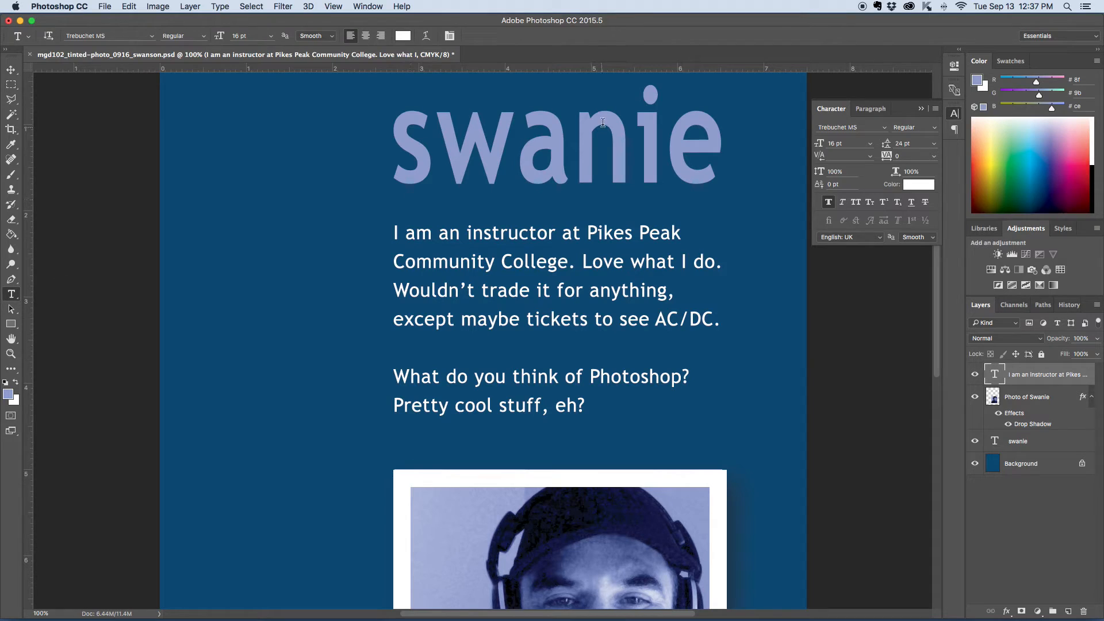
double_click(570, 147)
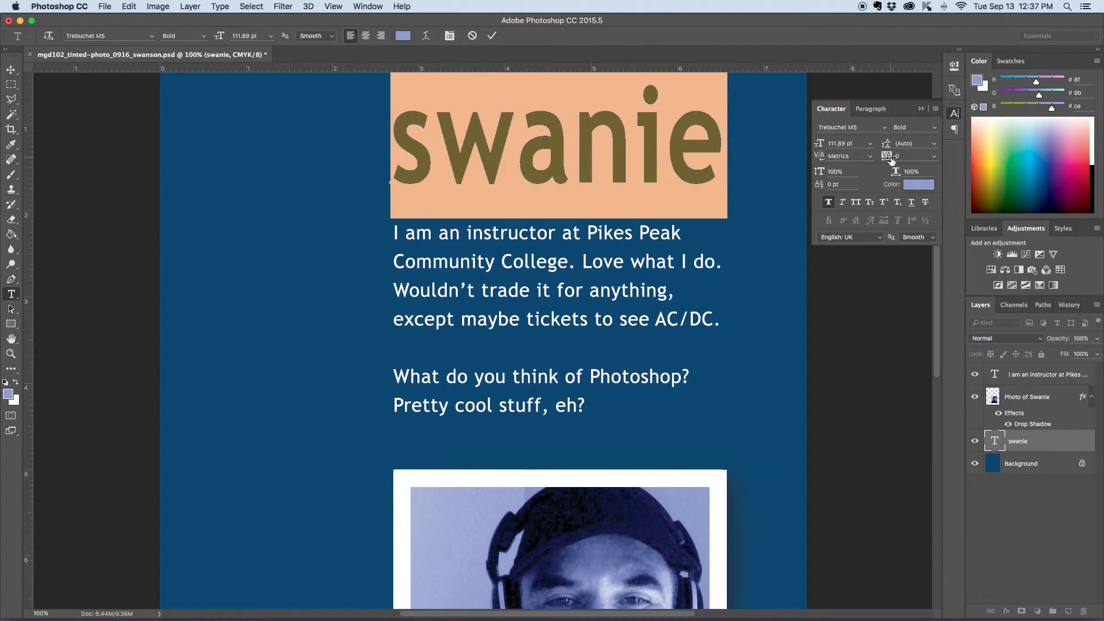
mouse_move(887, 158)
mouse_down()
mouse_move(899, 157)
mouse_move(870, 159)
mouse_move(882, 159)
mouse_up()
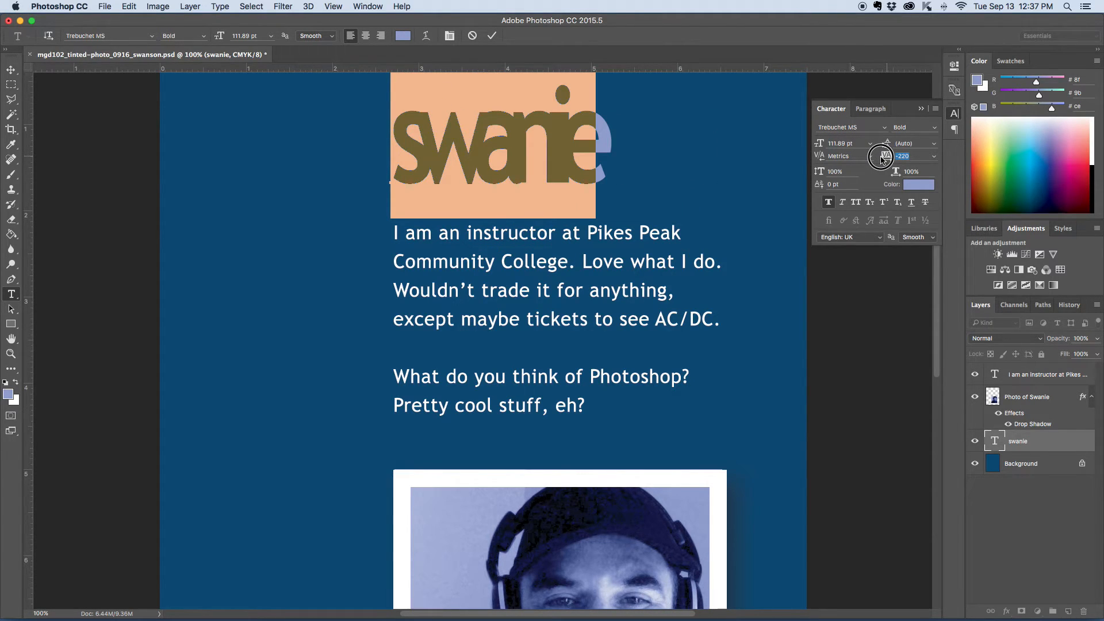
click(10, 69)
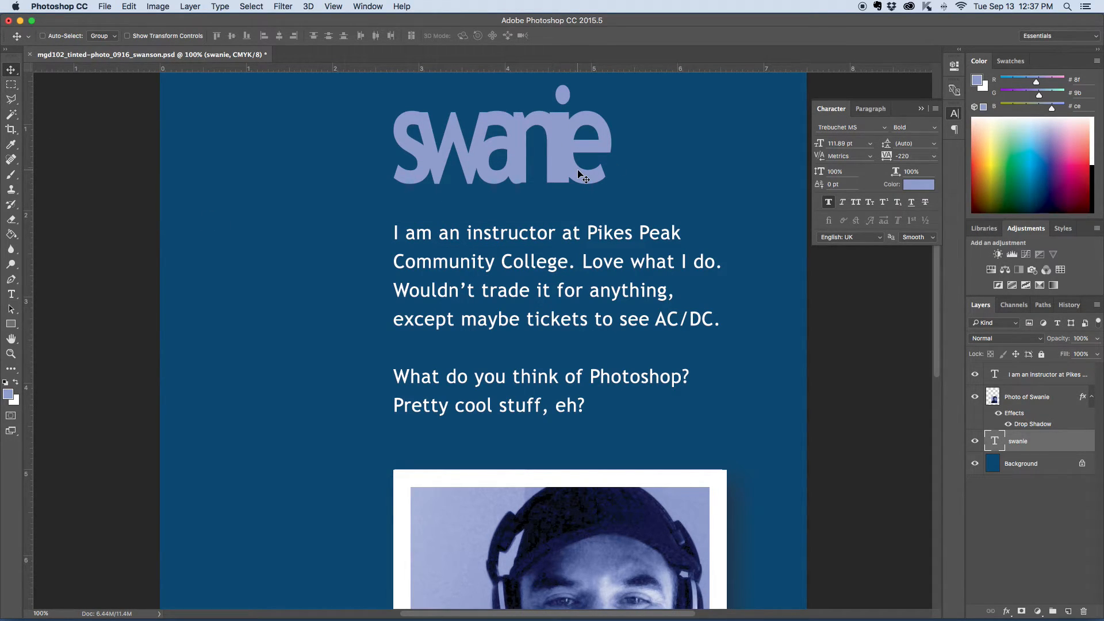
Step: Save the document
key(super+minus)
scroll(737, 277, down, 5)
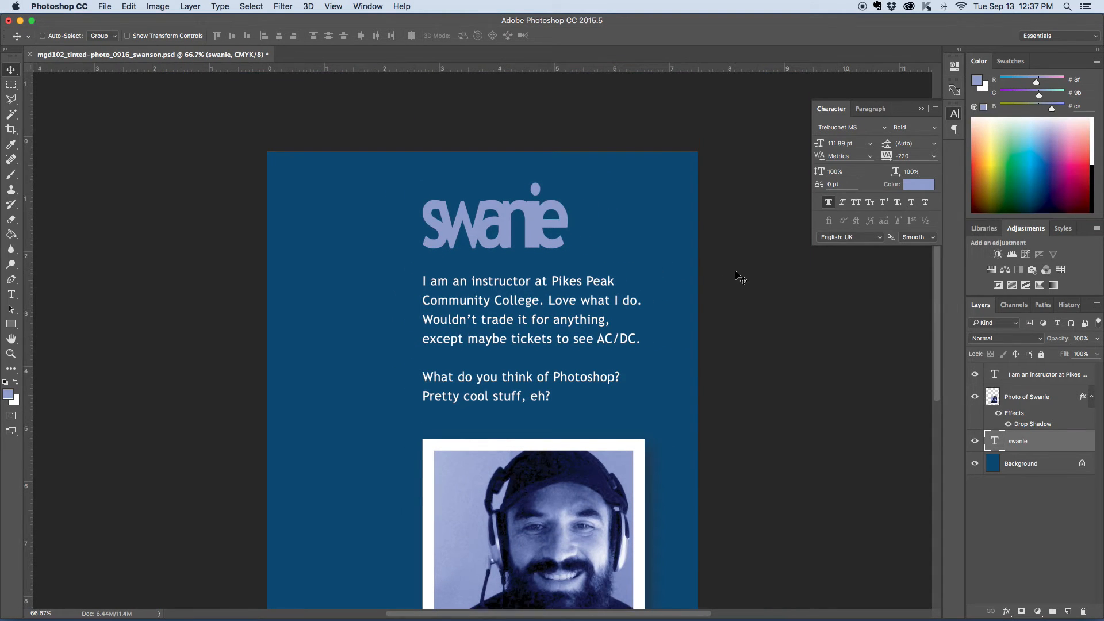
scroll(739, 277, up, 4)
scroll(739, 277, up, 1)
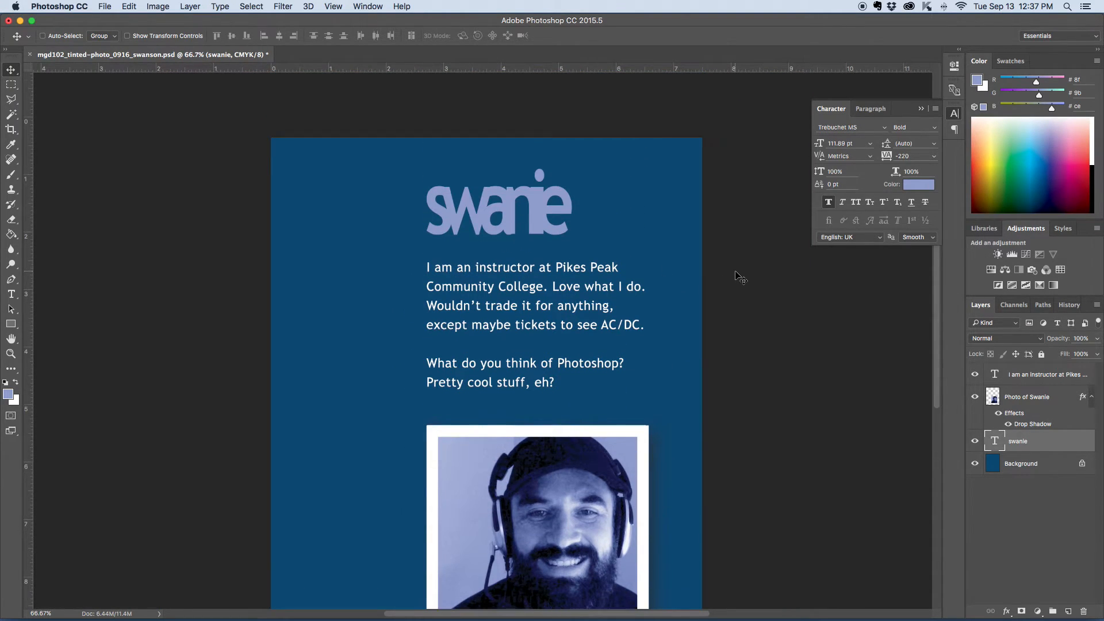
scroll(738, 277, down, 4)
scroll(739, 277, up, 1)
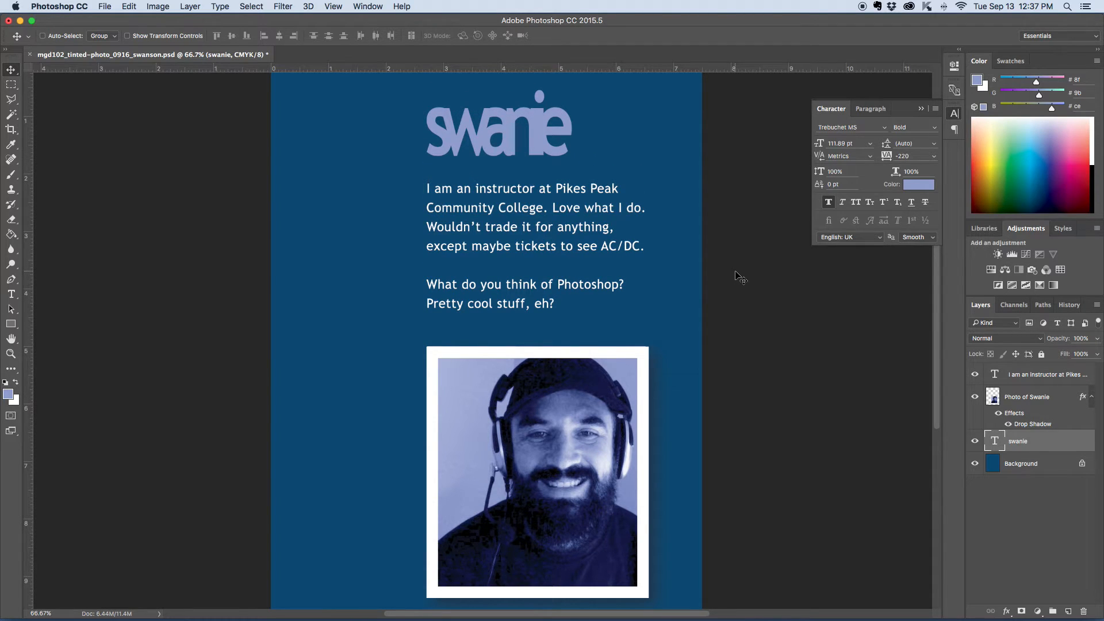
key(super+s)
scroll(624, 227, down, 2)
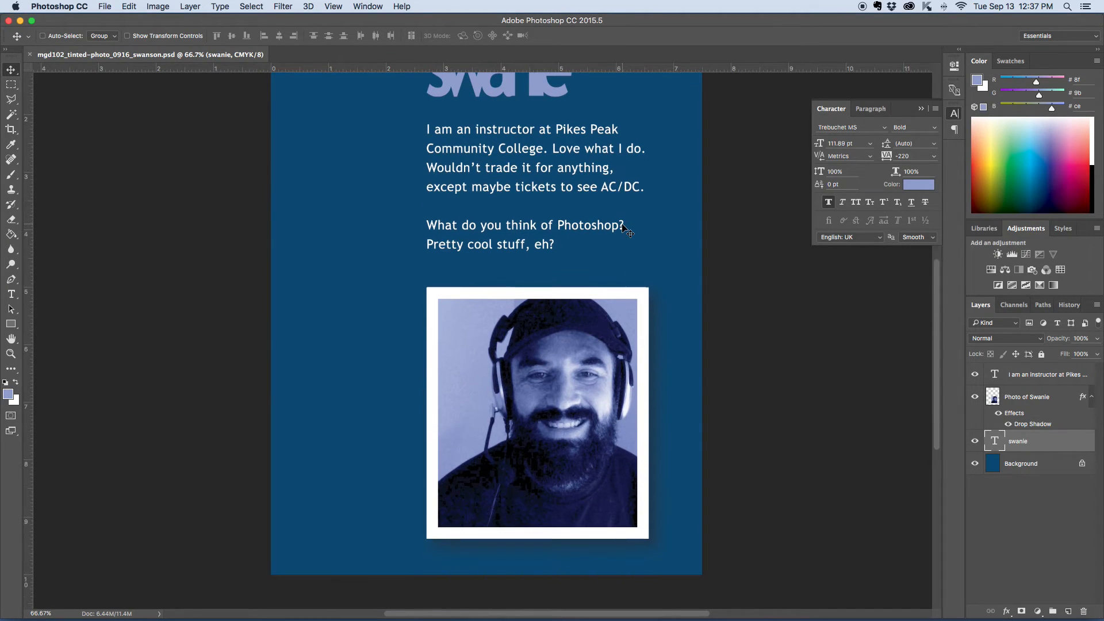
scroll(624, 227, up, 3)
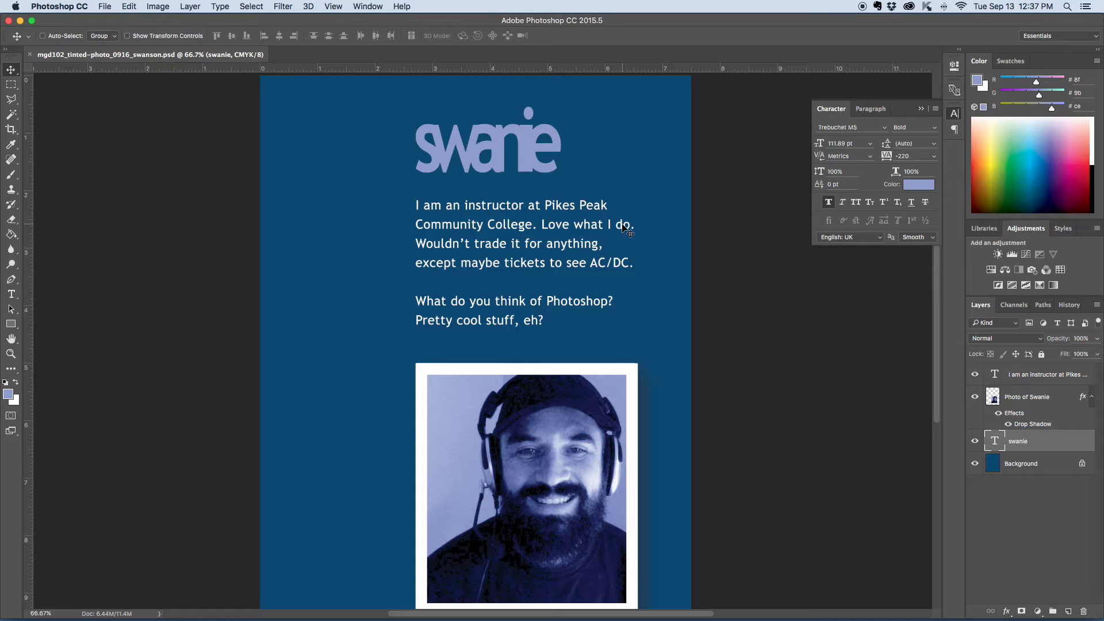
Step: Scale the name heading to about 200% and position it across the top of the page above the paragraph
key(super+t)
drag(563, 195, 711, 296)
drag(647, 244, 581, 179)
scroll(694, 242, up, 3)
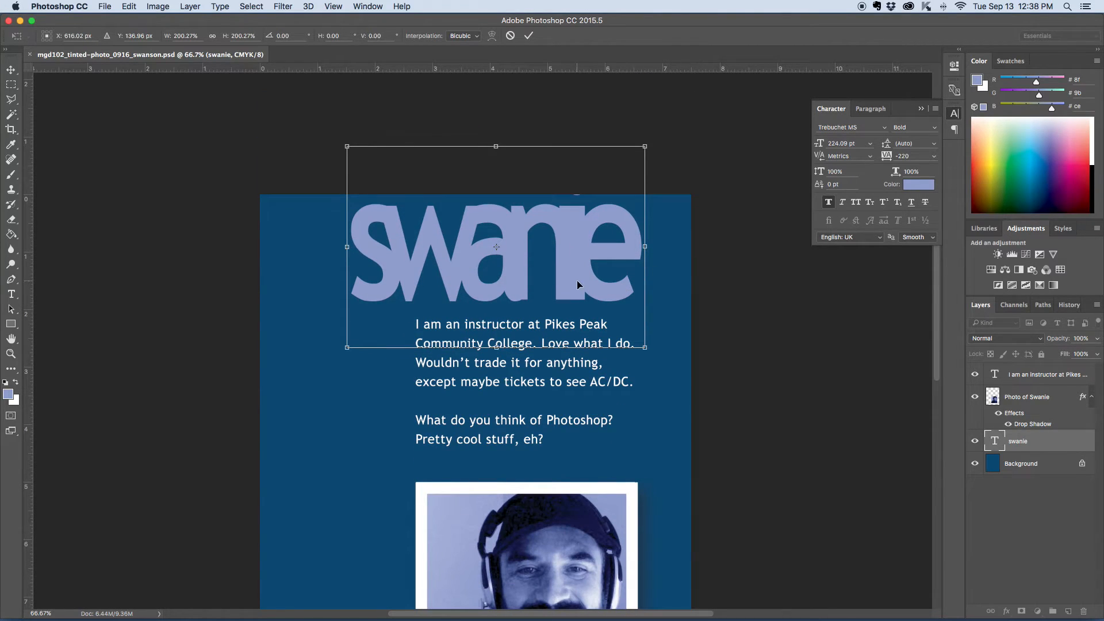
drag(575, 274, 574, 282)
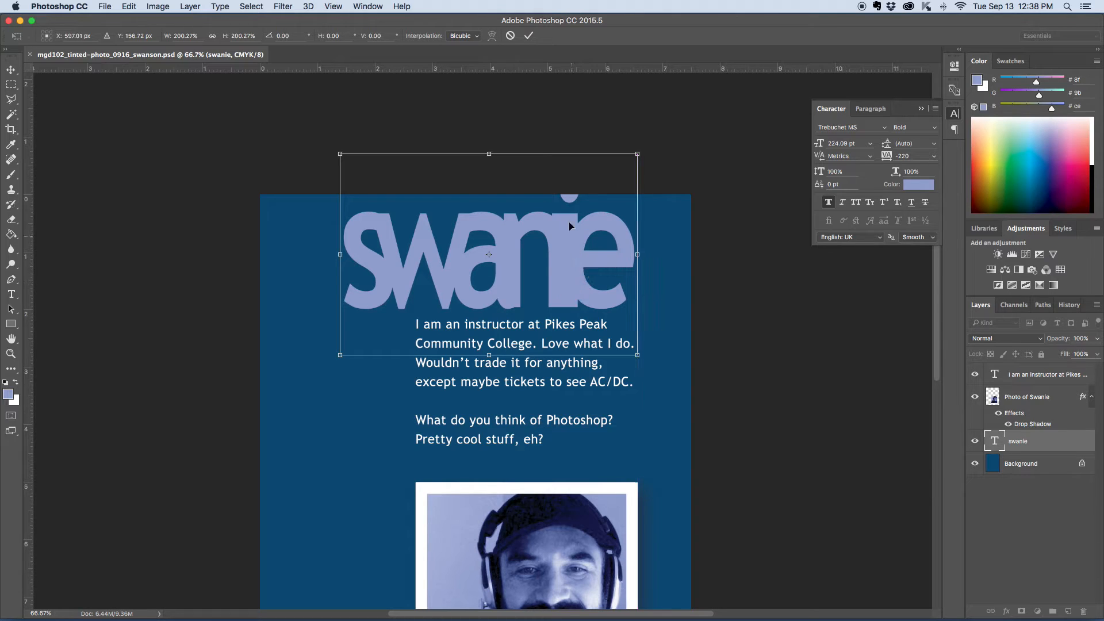
key(Down)
key(Down)
key(Down)
key(Down)
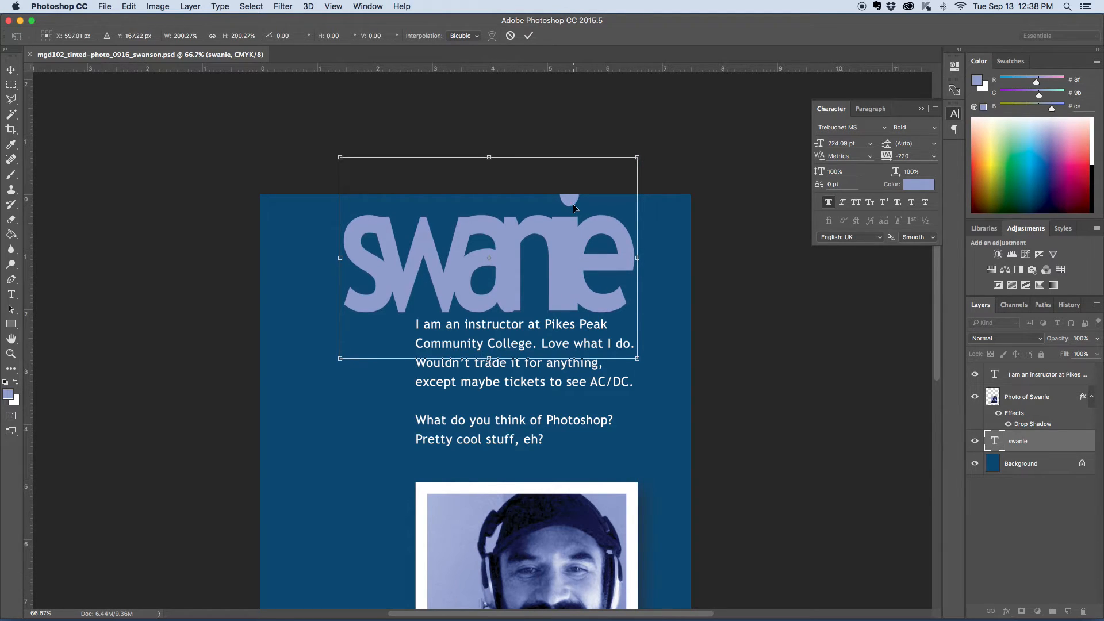
key(Up)
key(Up)
key(Up)
key(Up)
key(Up)
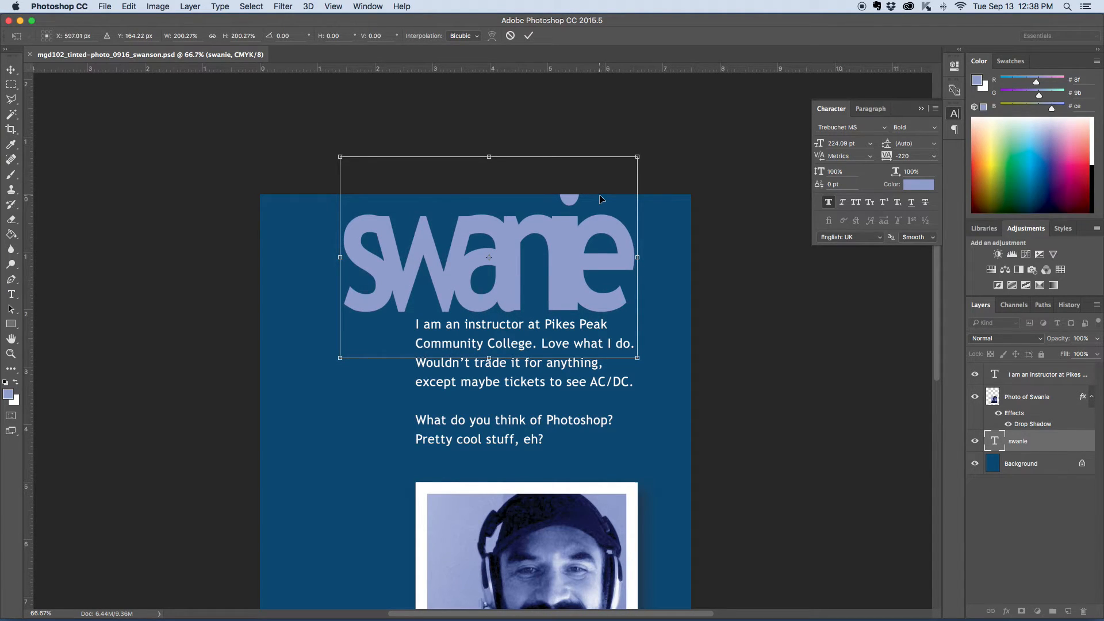
key(Return)
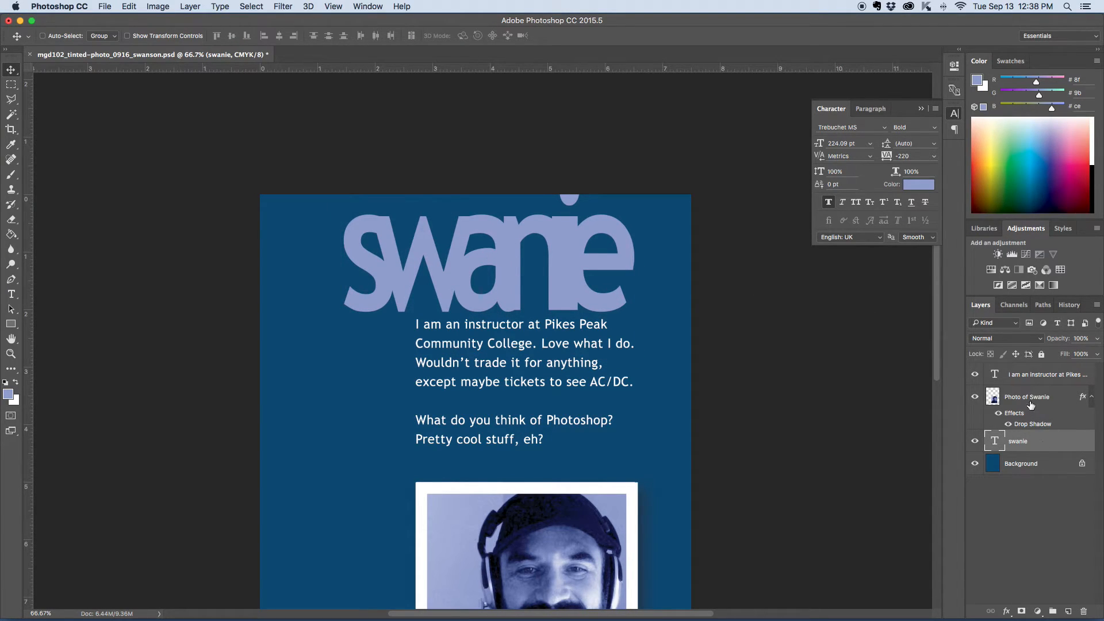
Step: Move the bio paragraph slightly down below the enlarged name
click(1030, 377)
drag(582, 424, 580, 441)
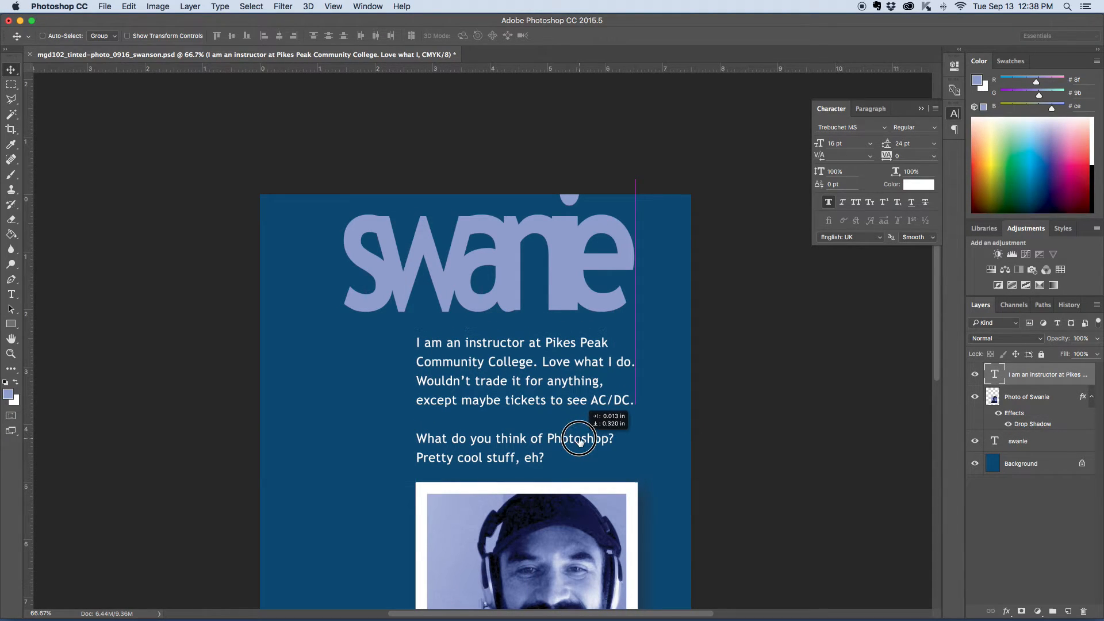
drag(578, 441, 580, 442)
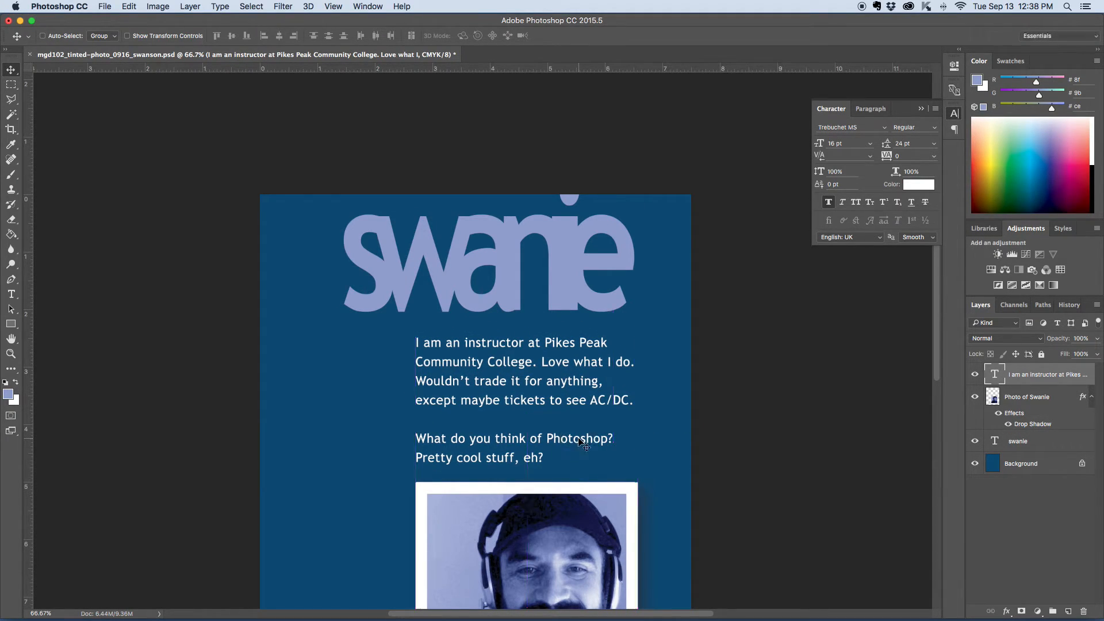
scroll(725, 388, down, 2)
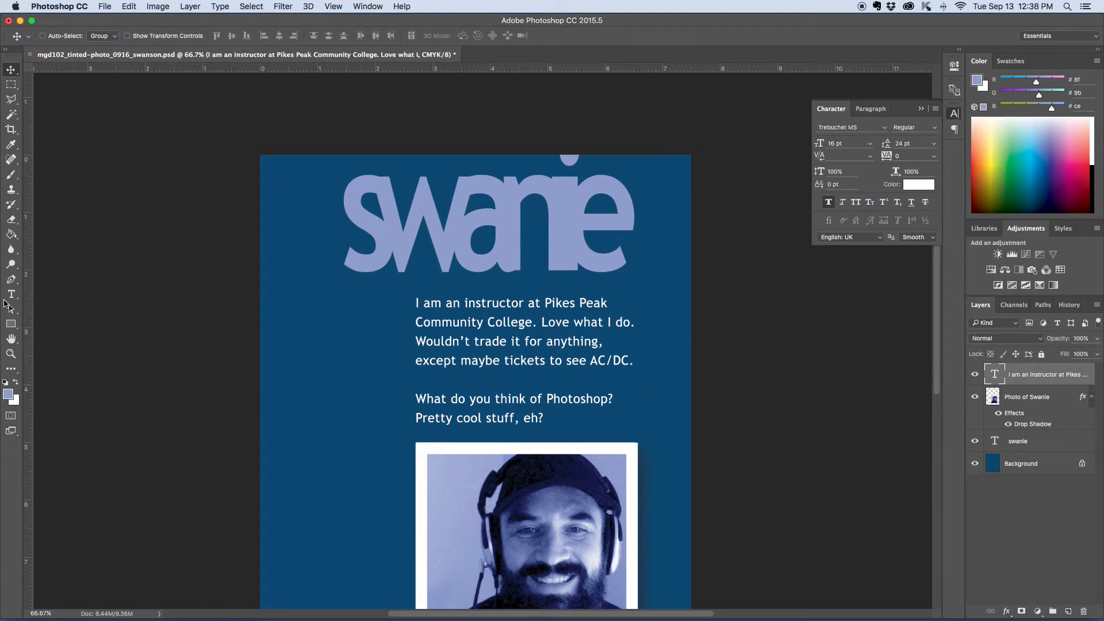
Step: Right-align all the bio paragraph text and commit it
key(t)
triple_click(450, 341)
click(451, 341)
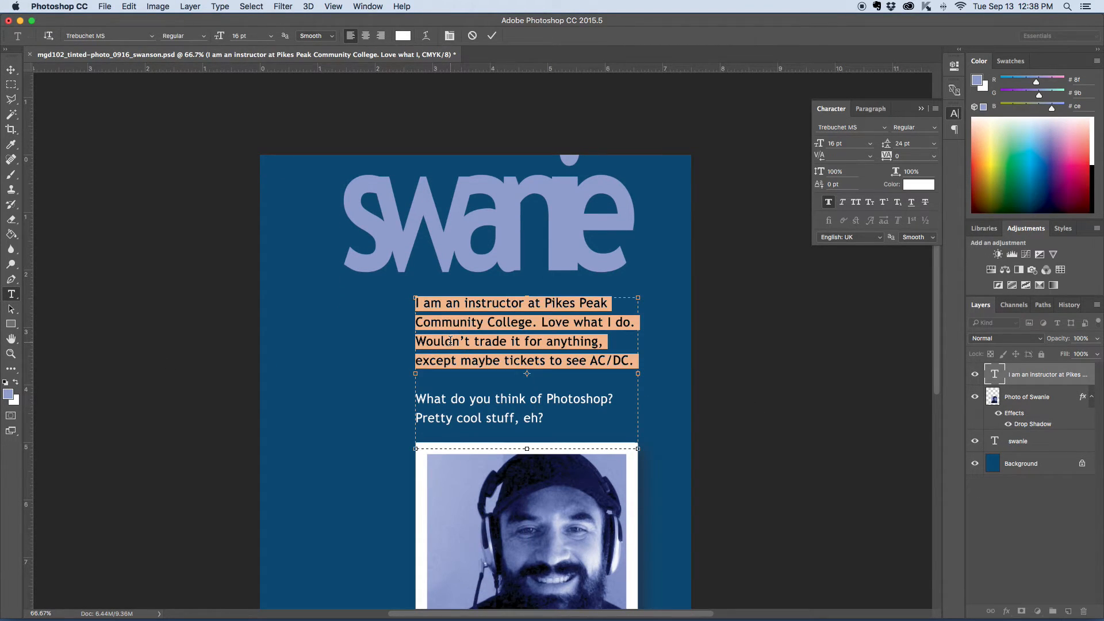
click(451, 341)
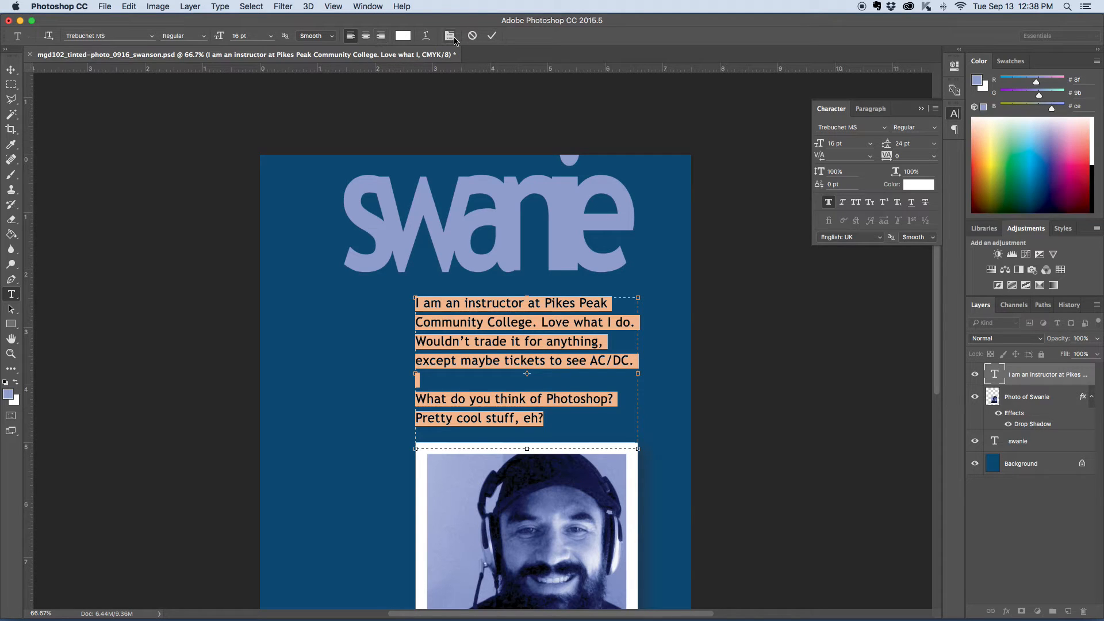
click(872, 110)
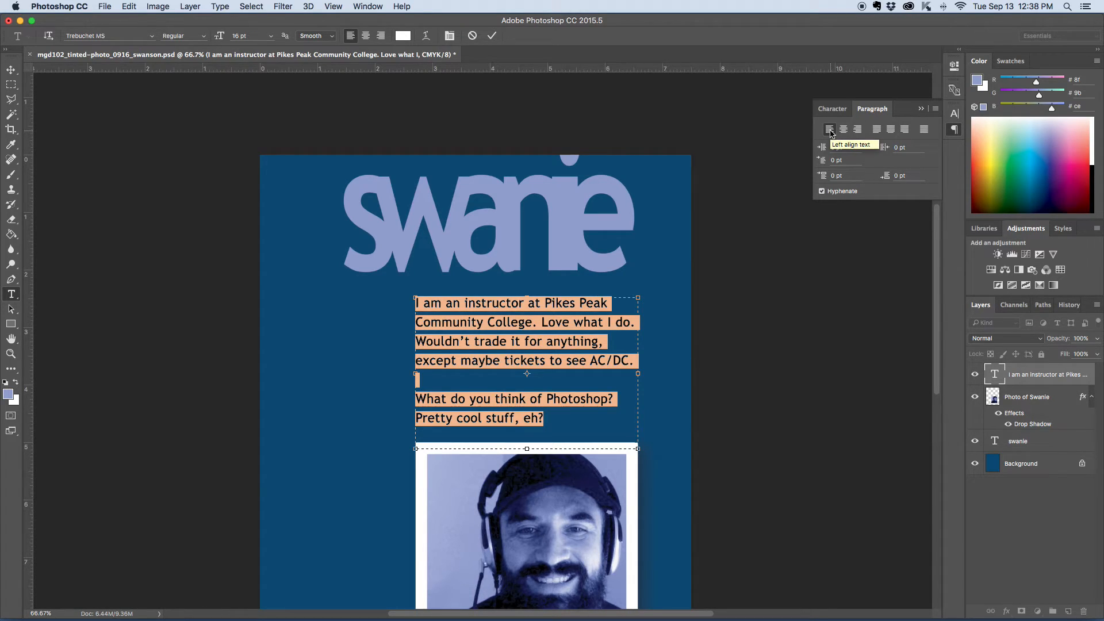
click(857, 130)
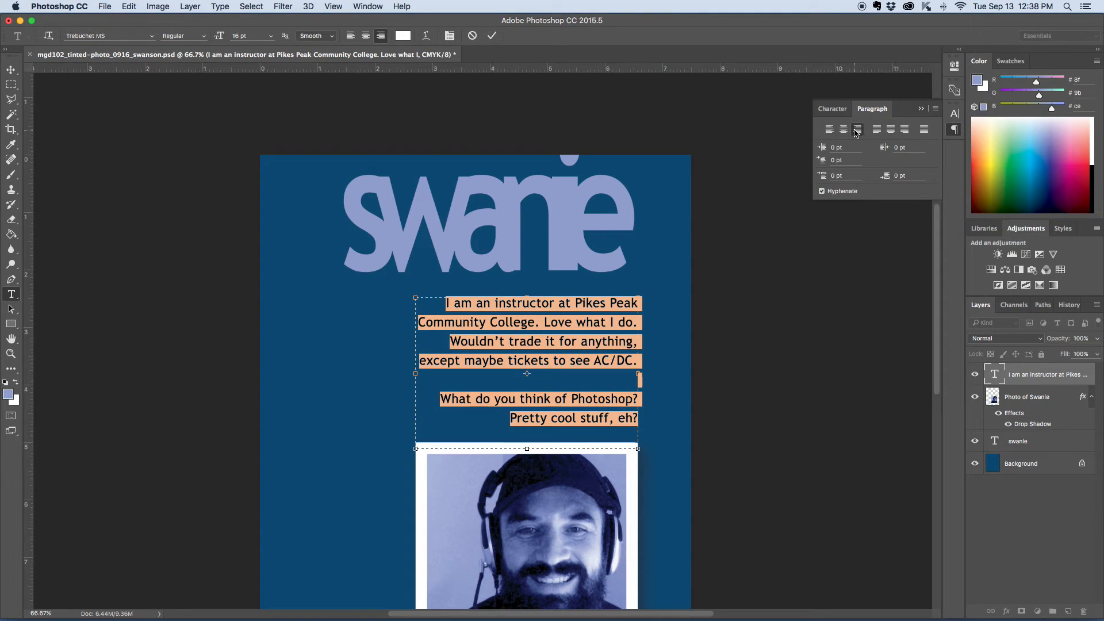
click(10, 70)
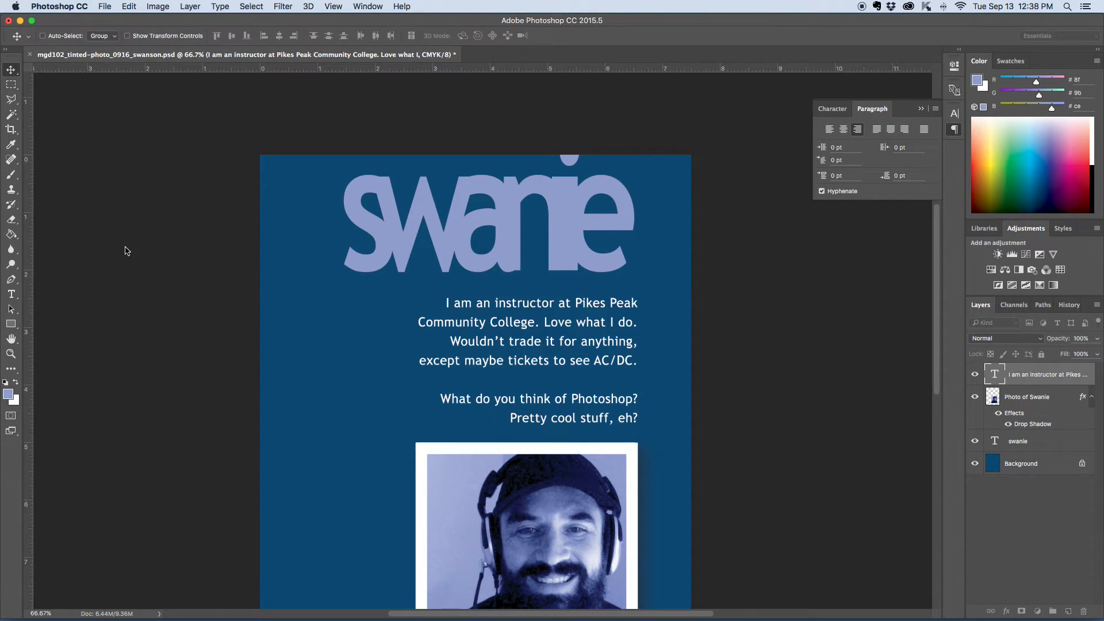
Step: Justify the bio paragraph with the last line aligned left and commit it
scroll(584, 374, down, 3)
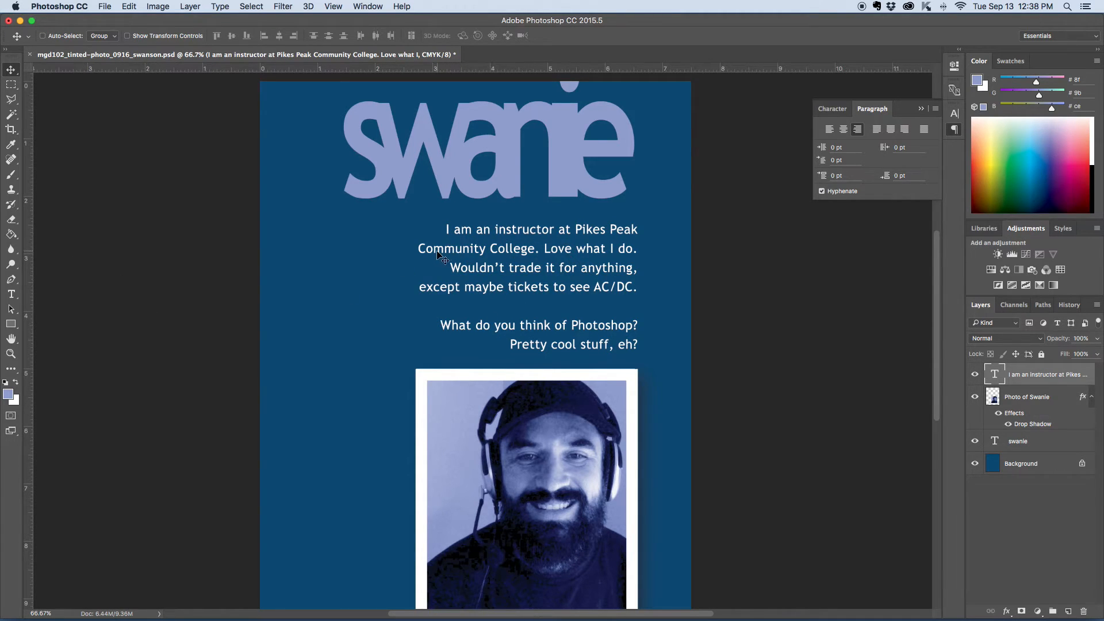
click(11, 294)
triple_click(506, 230)
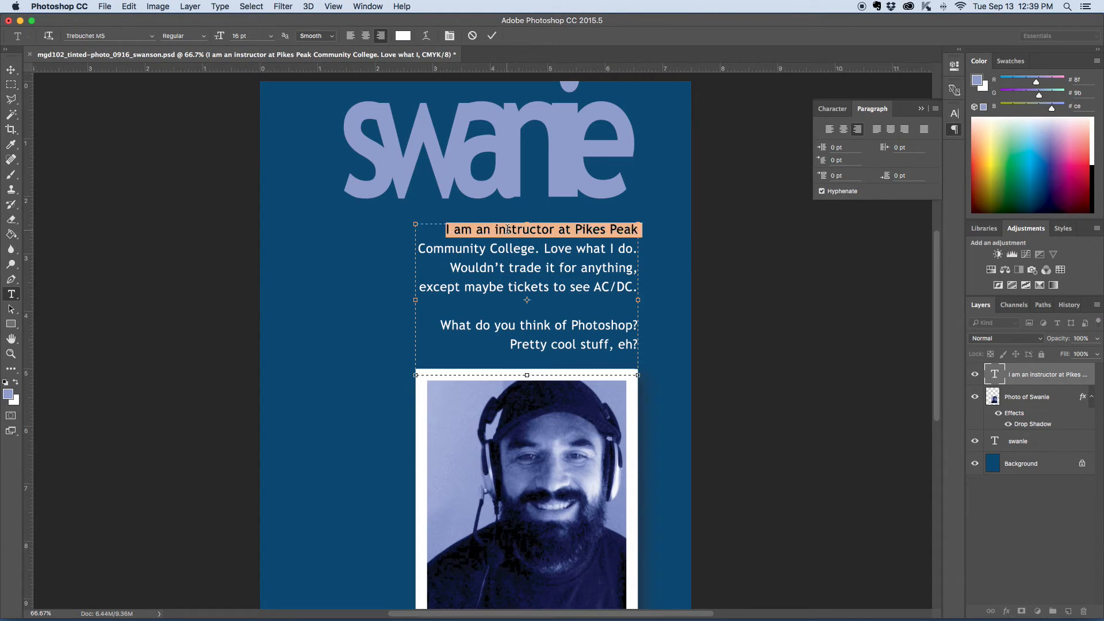
key(super+a)
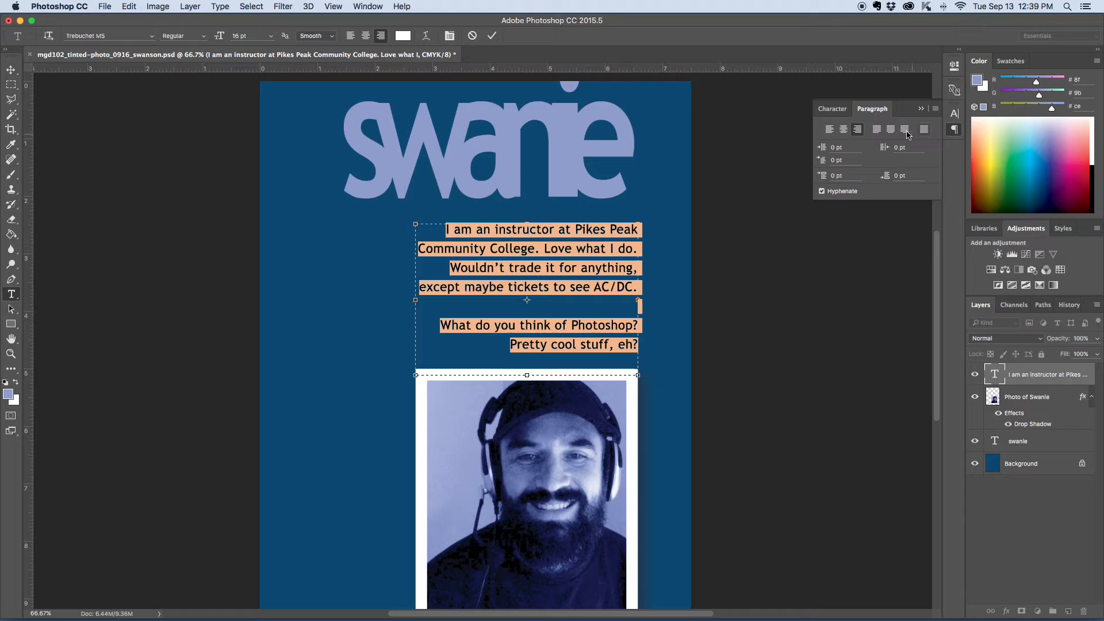
click(877, 131)
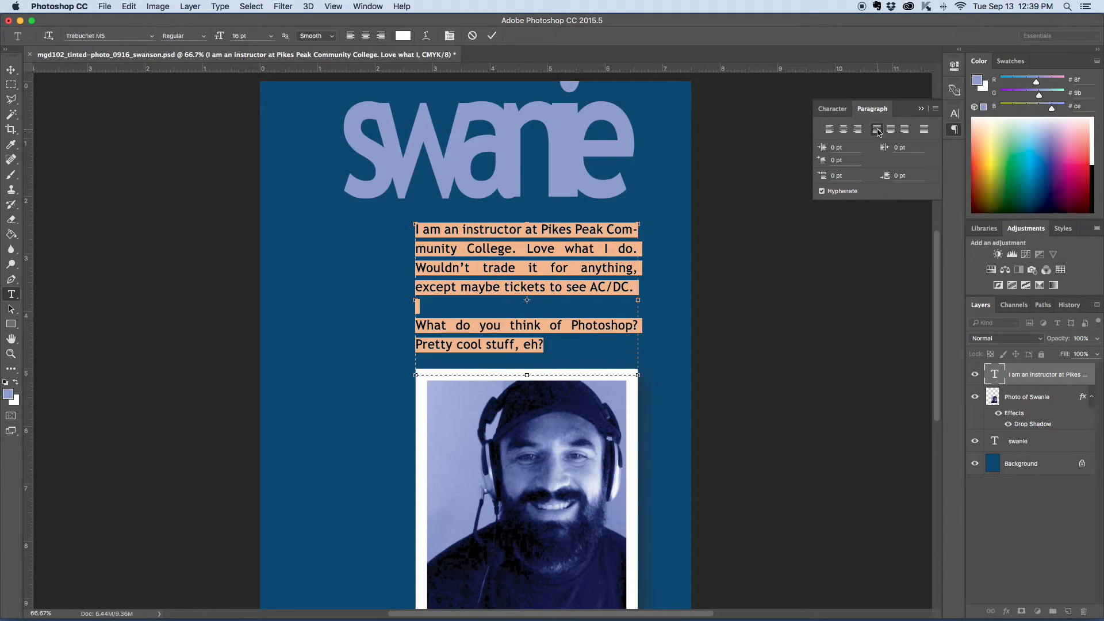
click(11, 70)
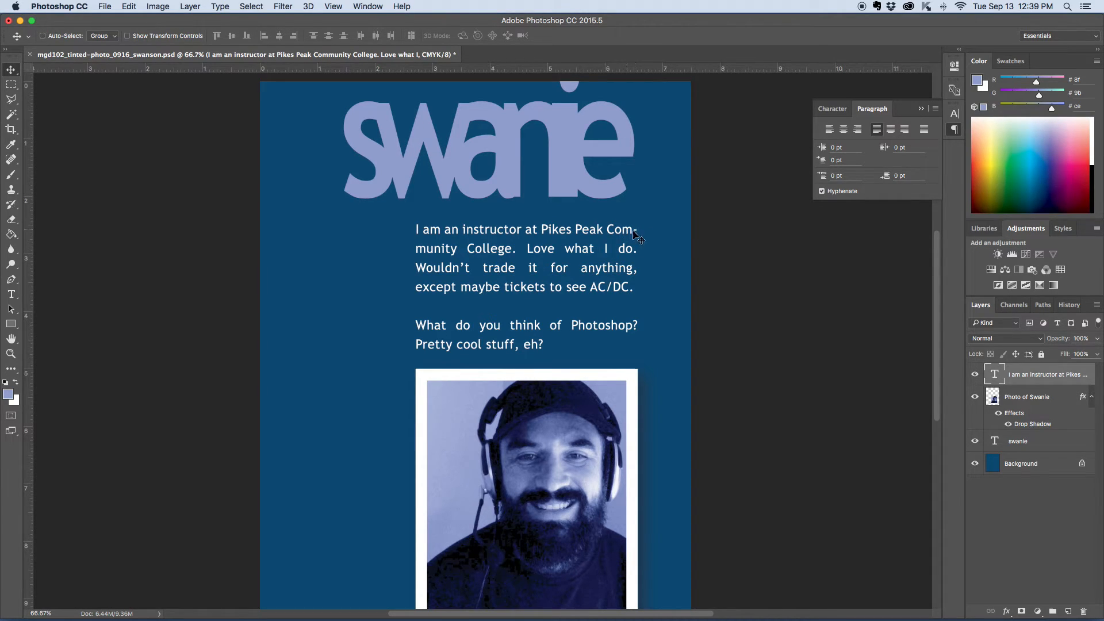
Step: Toggle hyphenation off for the bio paragraph, left-align it, and commit the text
click(12, 295)
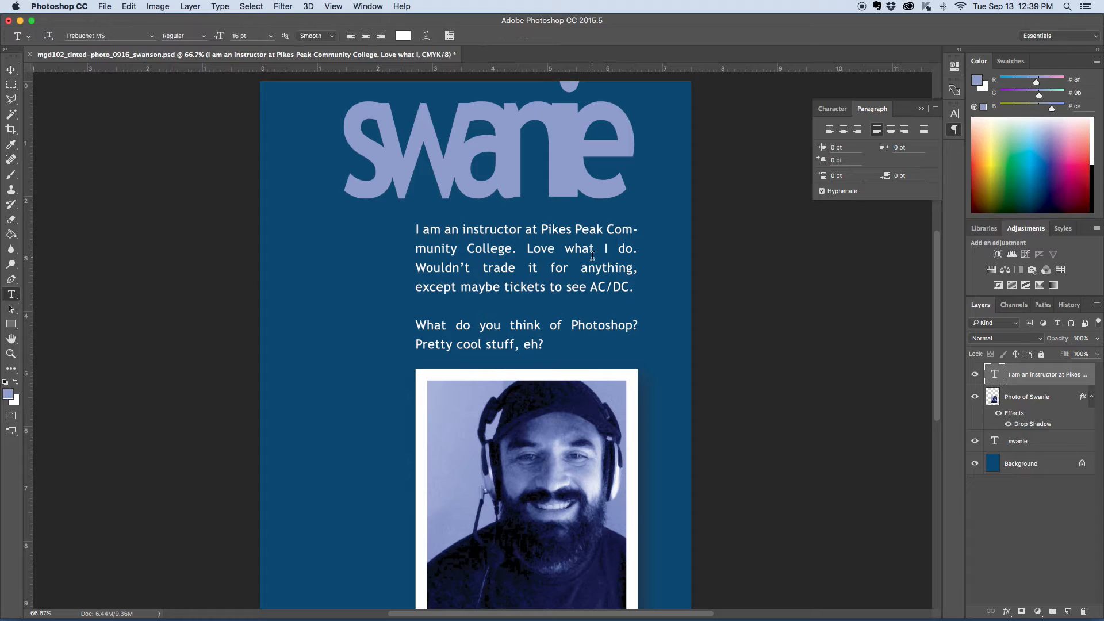
triple_click(571, 269)
key(super+a)
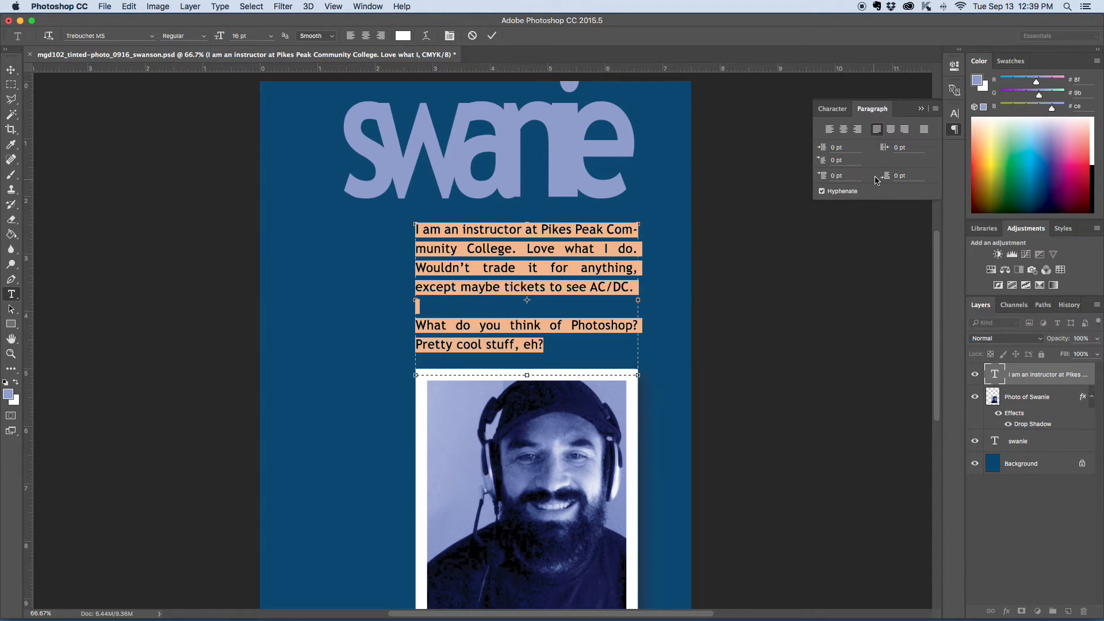
click(821, 192)
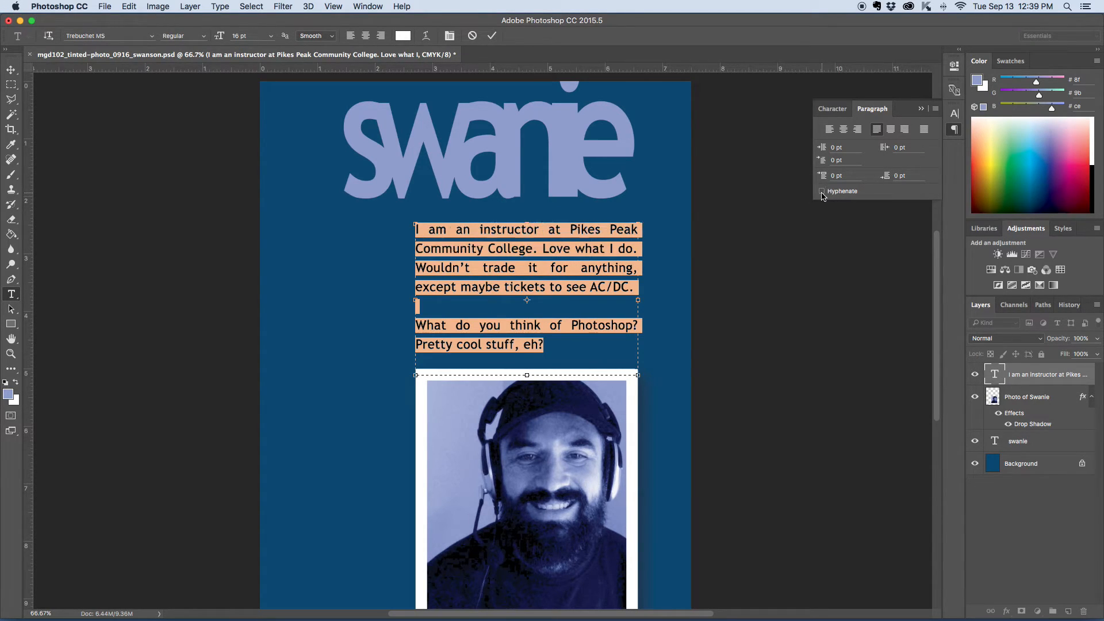
click(821, 192)
click(822, 192)
click(821, 192)
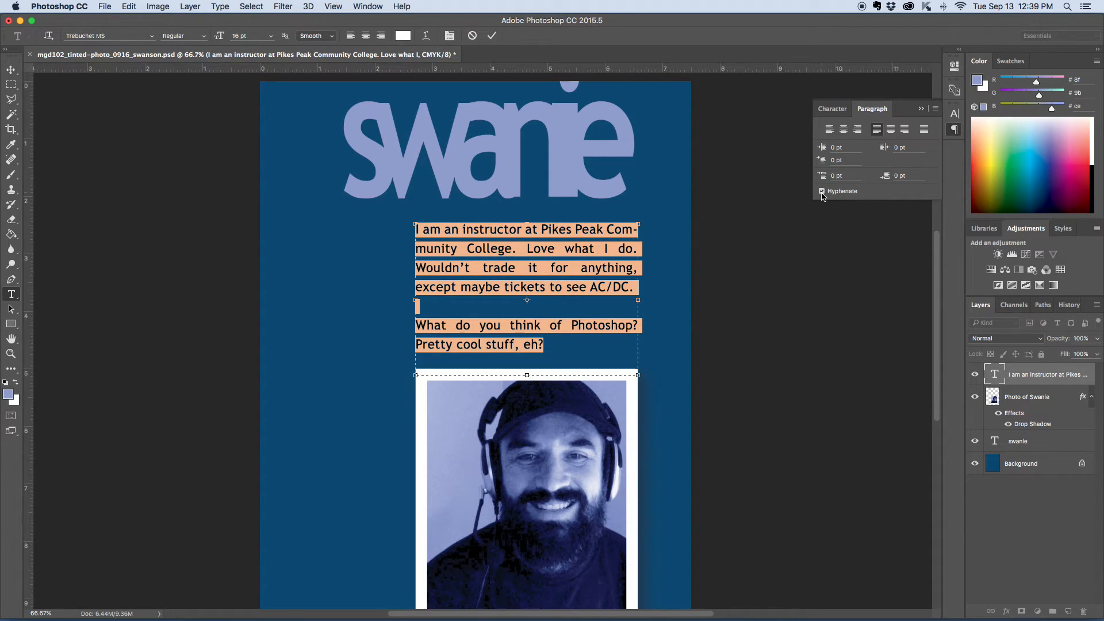
click(830, 129)
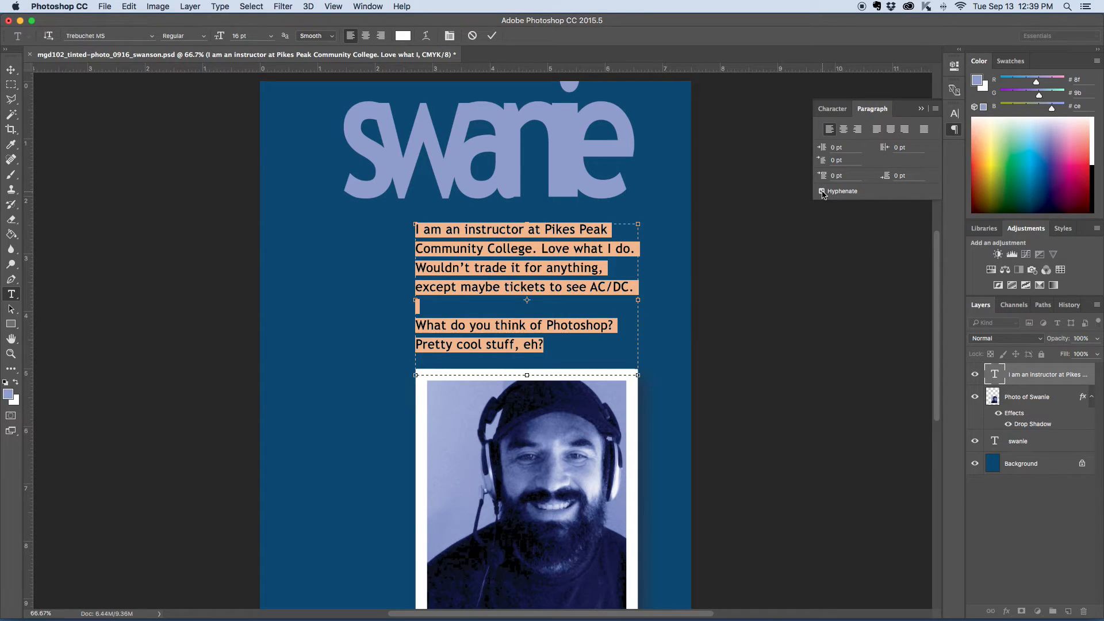
click(11, 70)
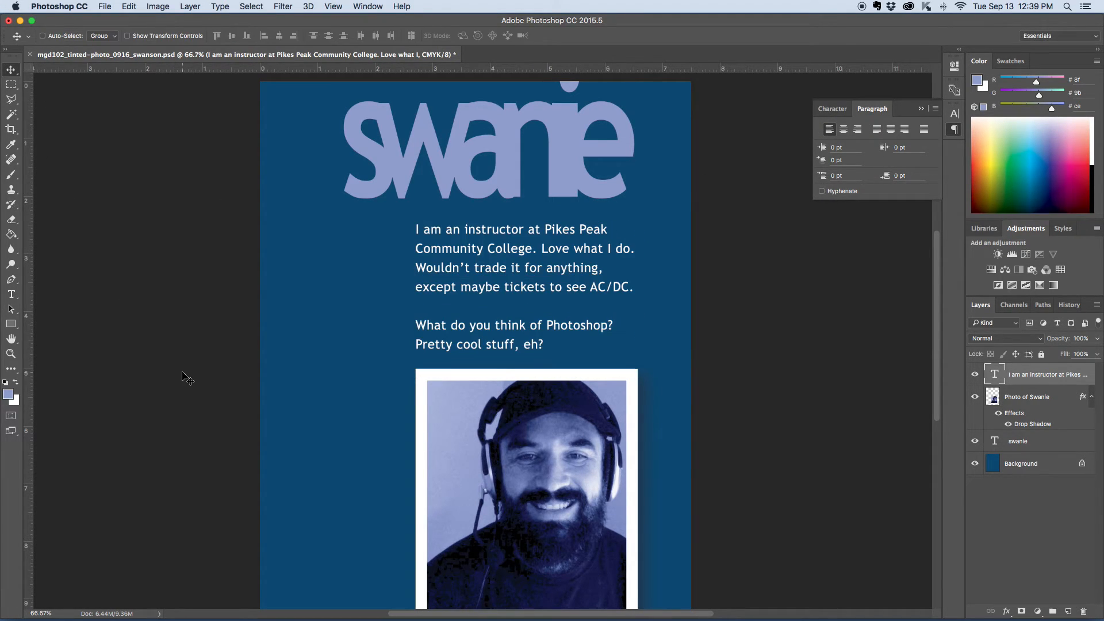
Step: Nudge the bio paragraph slightly upward
scroll(684, 344, down, 3)
scroll(684, 344, up, 4)
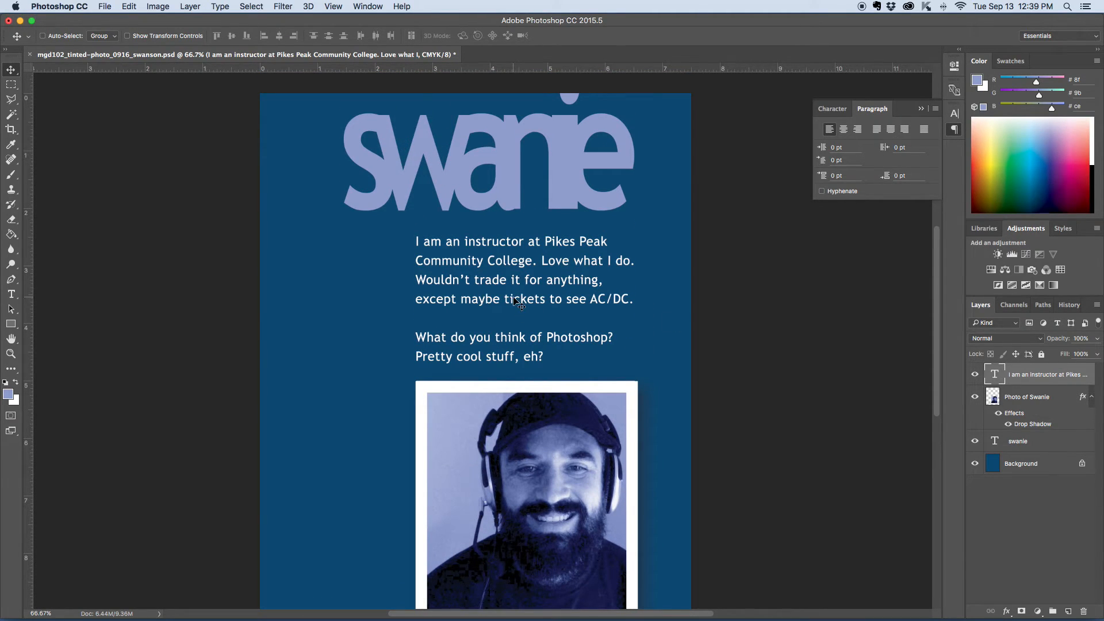
key(Up)
key(Up)
key(Up)
key(Up)
key(Up)
key(Up)
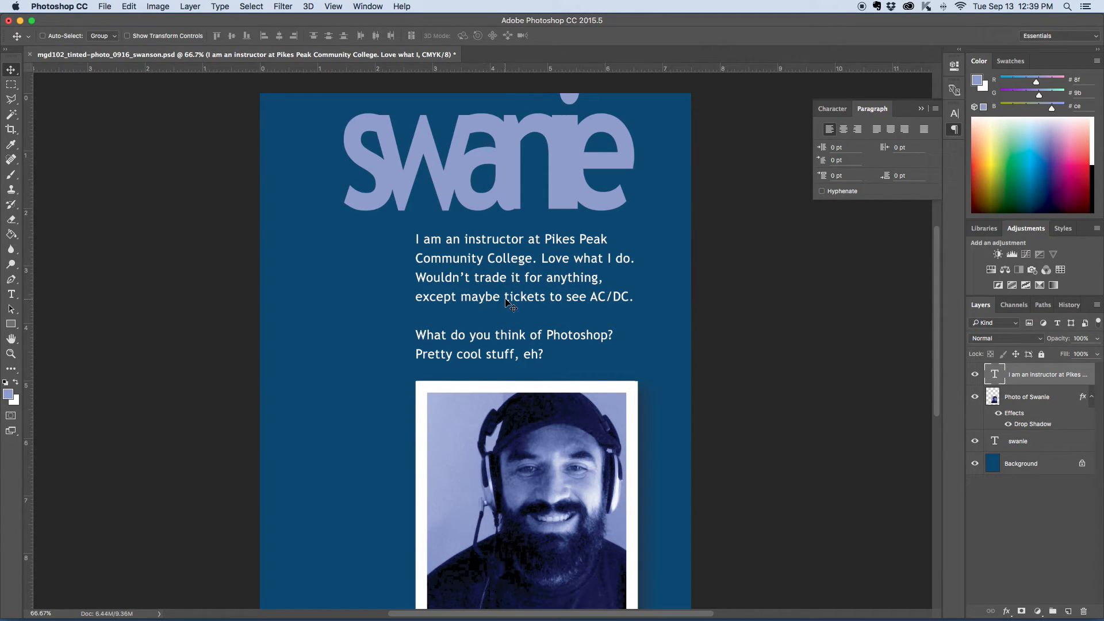
Step: Select all the bio paragraph text, set its color to blue 122ebf, and commit it
click(11, 295)
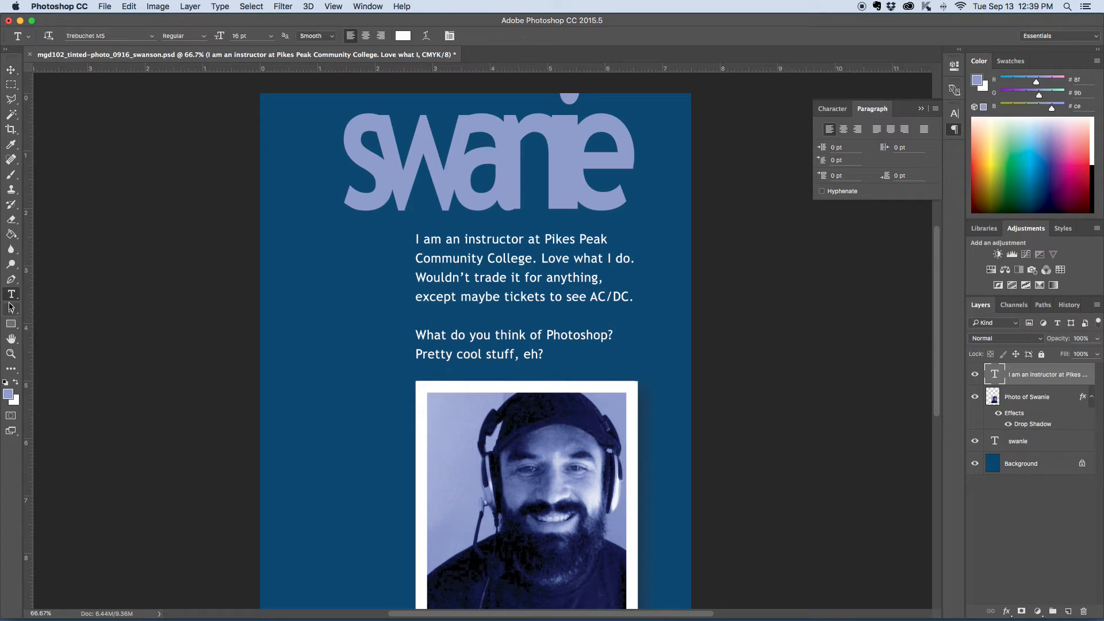
drag(417, 239, 572, 357)
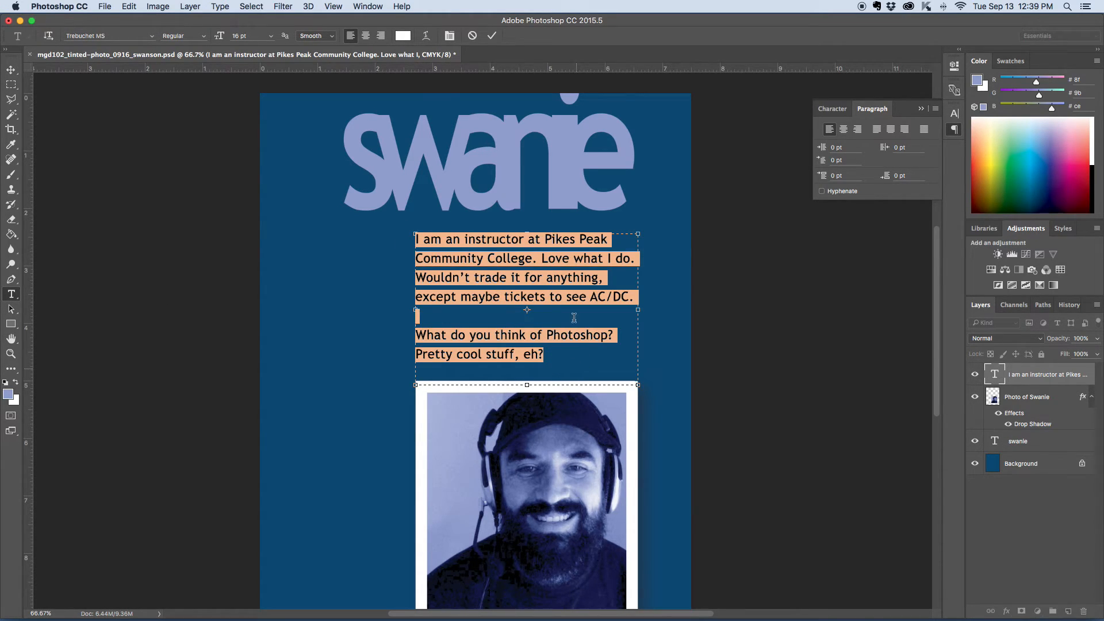
click(403, 36)
drag(834, 267, 833, 261)
click(807, 246)
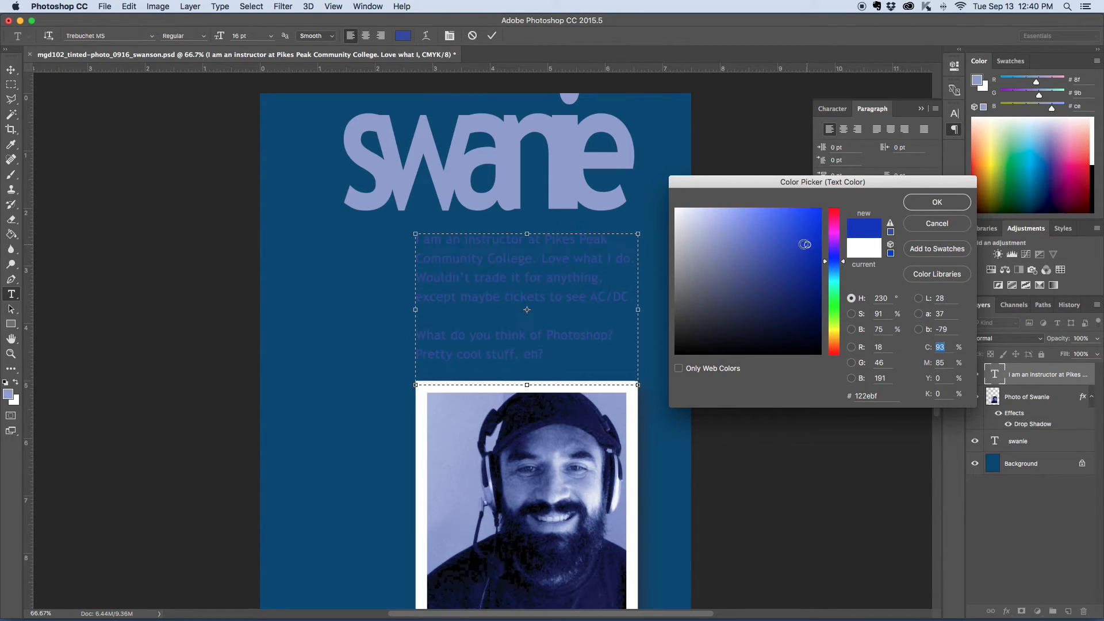
click(937, 202)
click(11, 69)
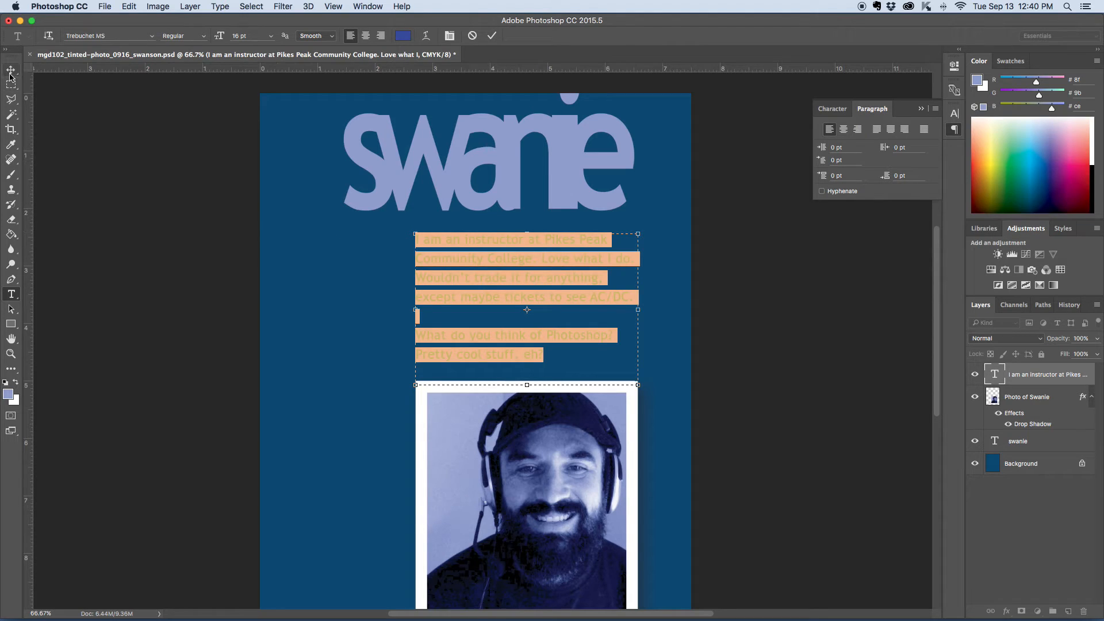
Step: Reselect all the bio paragraph text, recolor it white, and commit the text
click(324, 355)
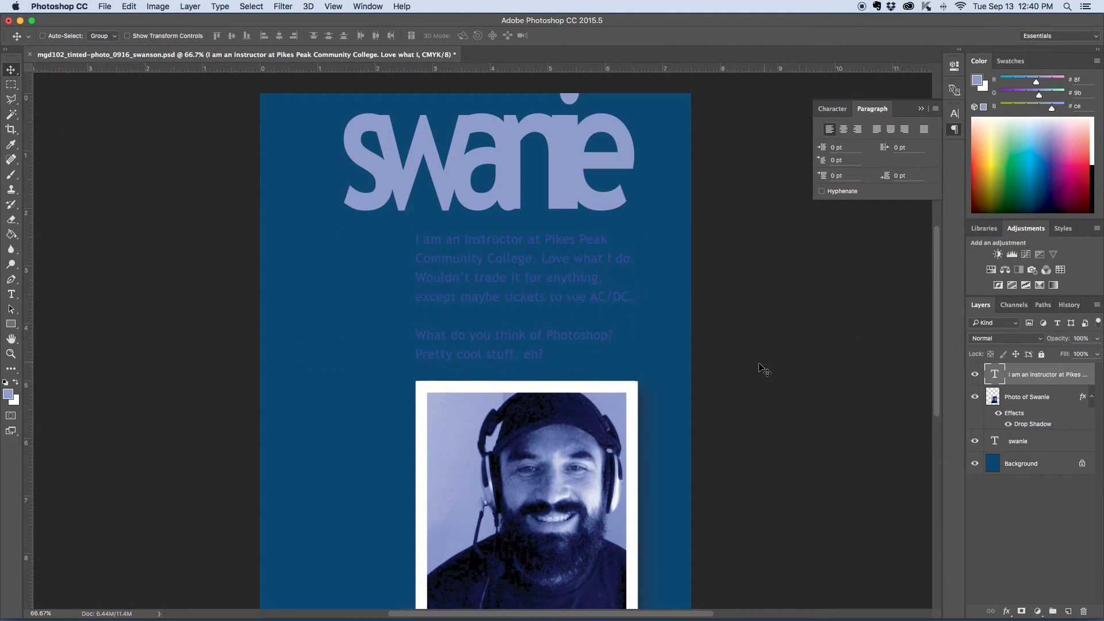
scroll(759, 369, down, 2)
scroll(759, 370, up, 4)
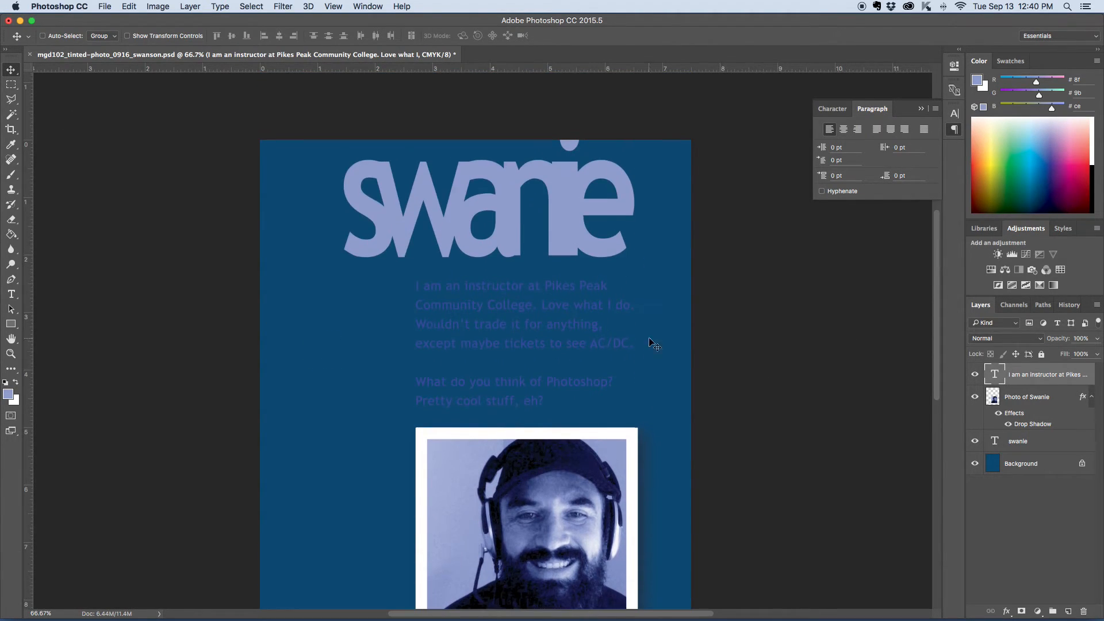
click(11, 294)
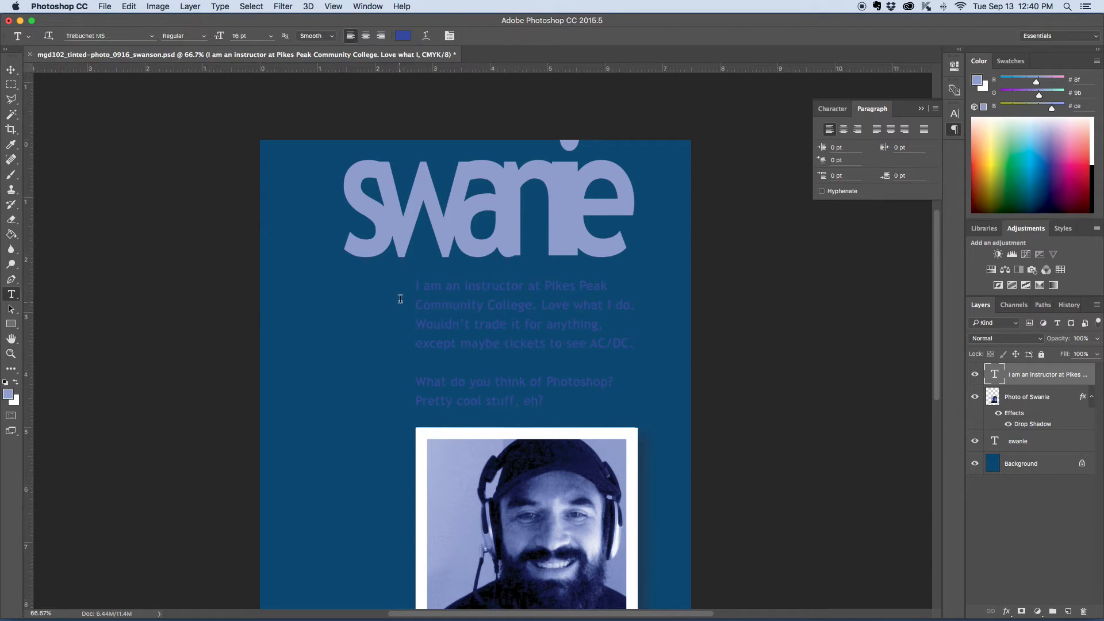
double_click(432, 286)
click(431, 285)
double_click(431, 285)
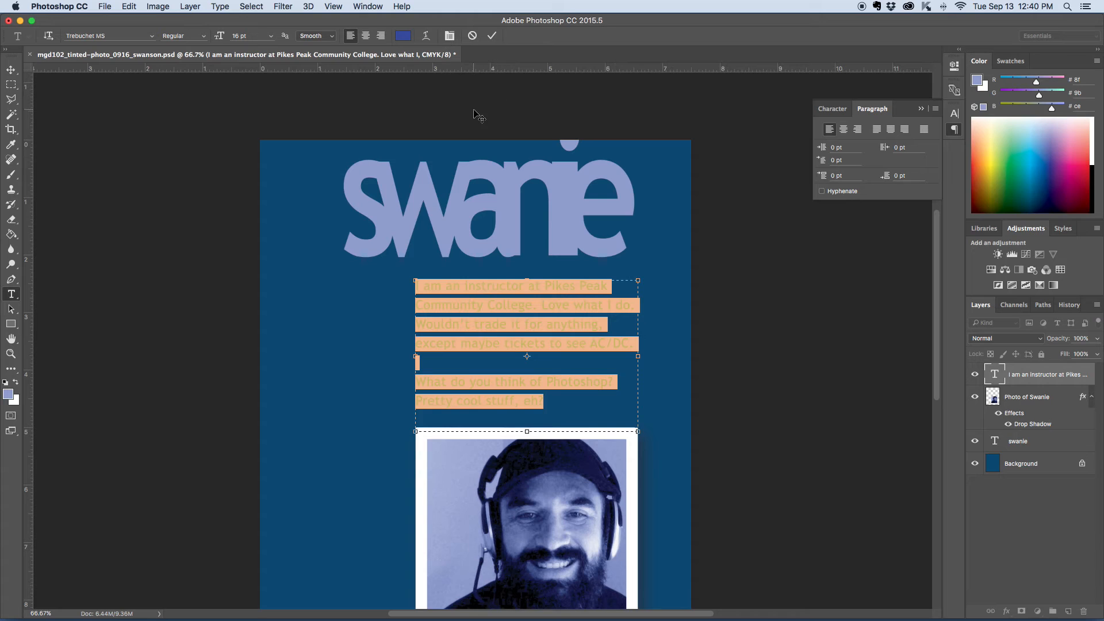
click(403, 37)
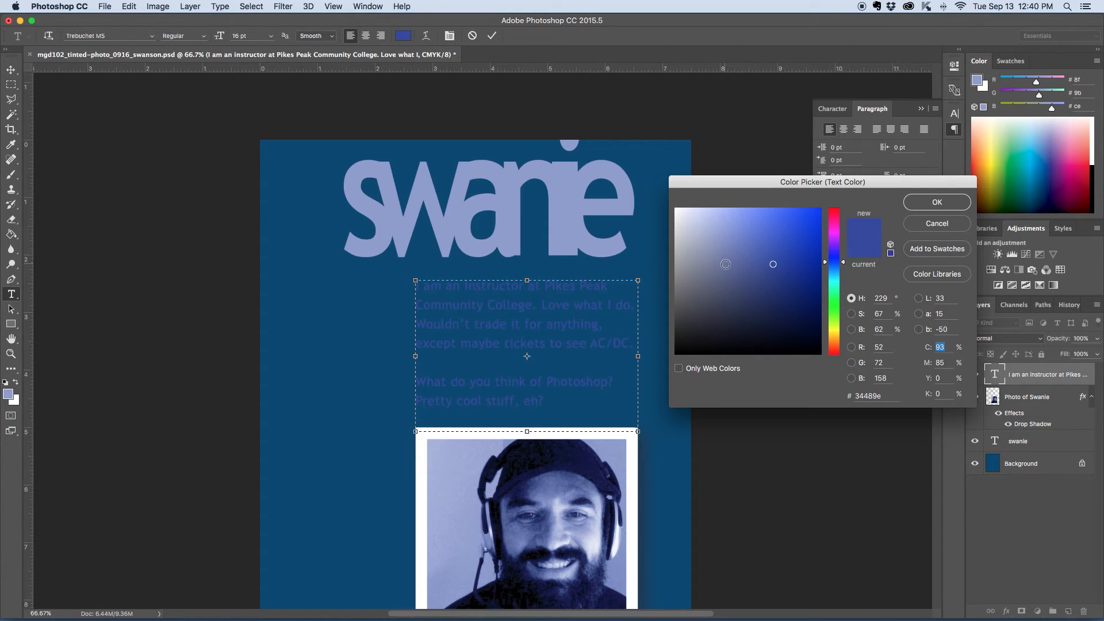
drag(696, 248, 657, 150)
click(937, 202)
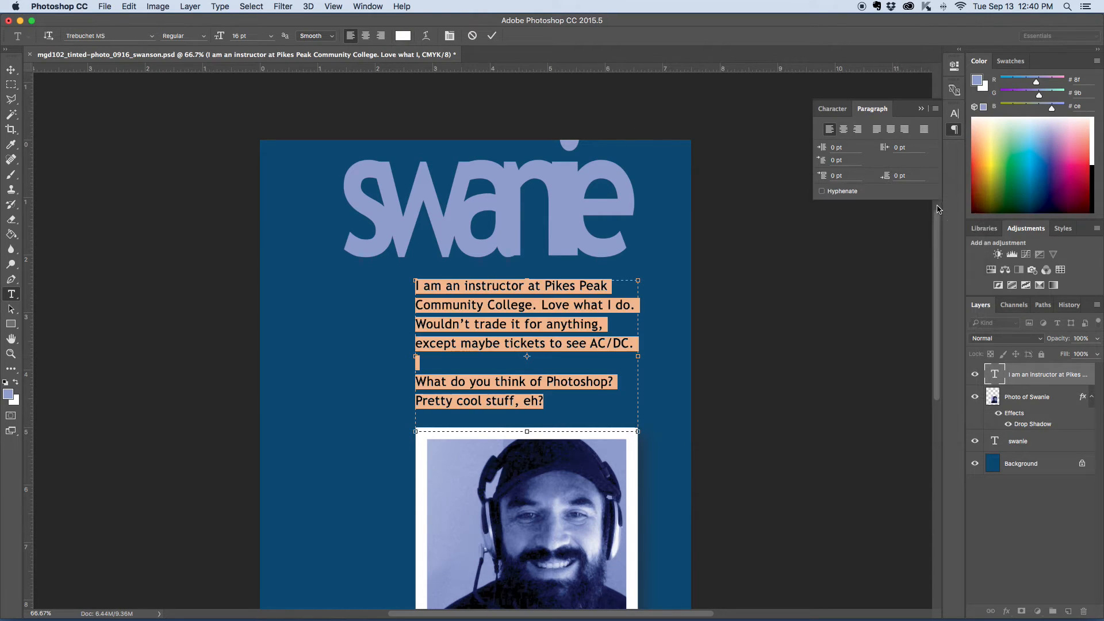
click(11, 70)
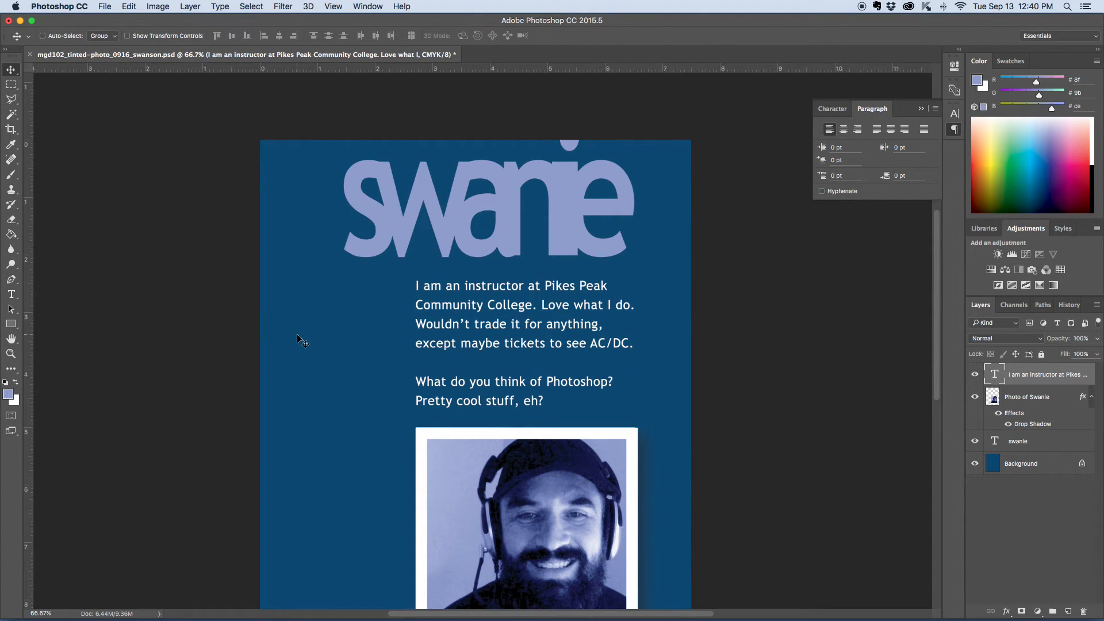
Step: Move the bio paragraph up by a few pixels
scroll(303, 343, down, 3)
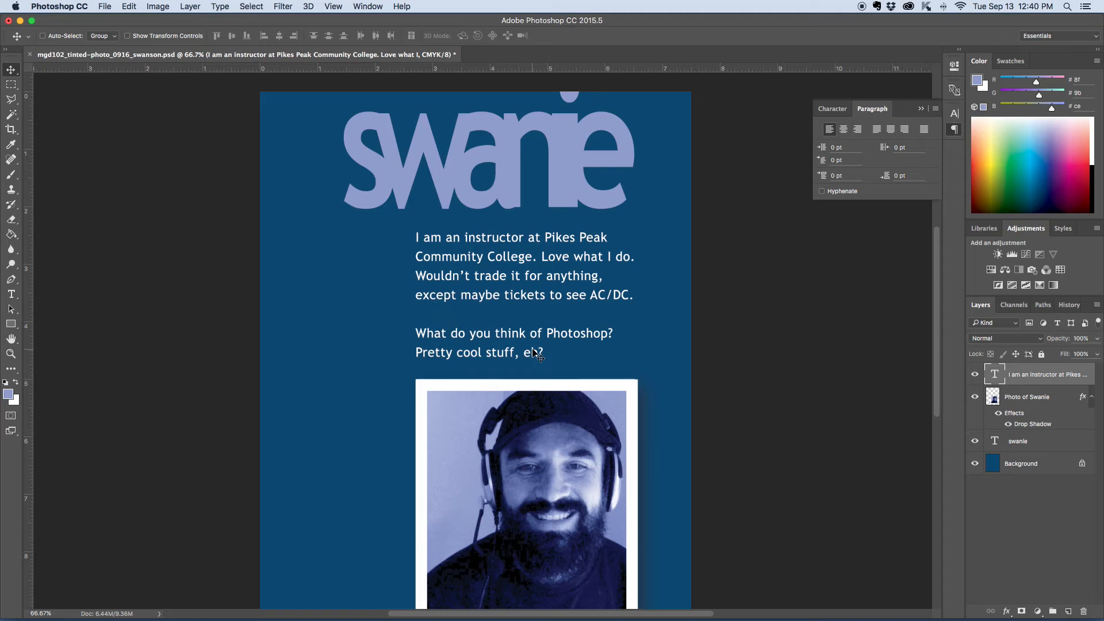
key(Up)
key(Up)
key(Up)
key(Up)
key(Up)
key(Up)
key(Up)
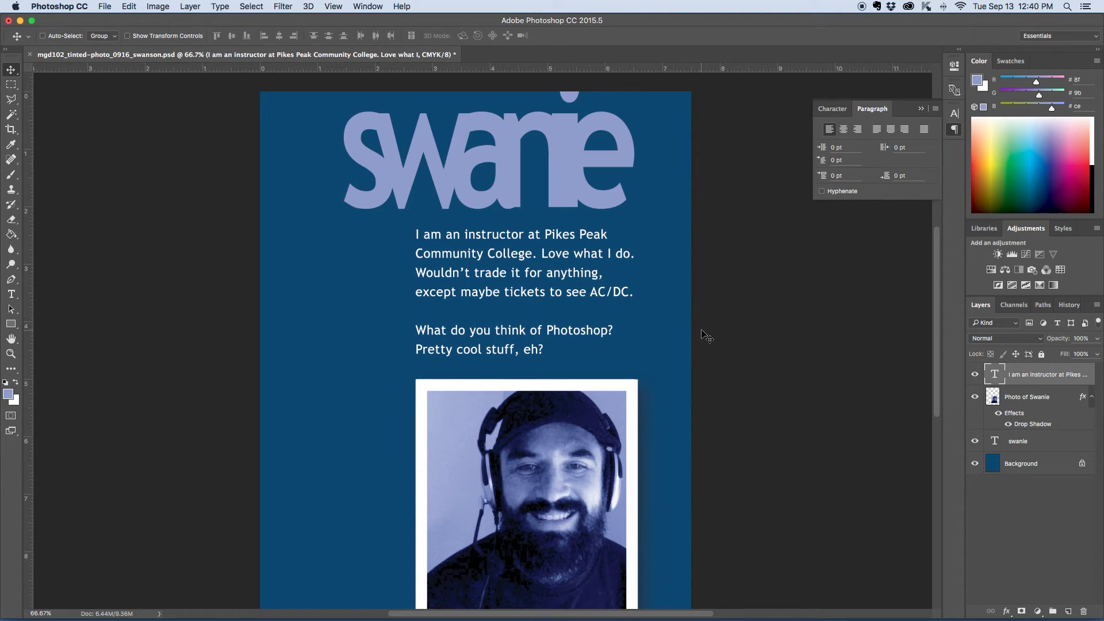
Step: Rotate the framed photo about 5° clockwise with Free Transform and shift it slightly into position
scroll(707, 336, down, 5)
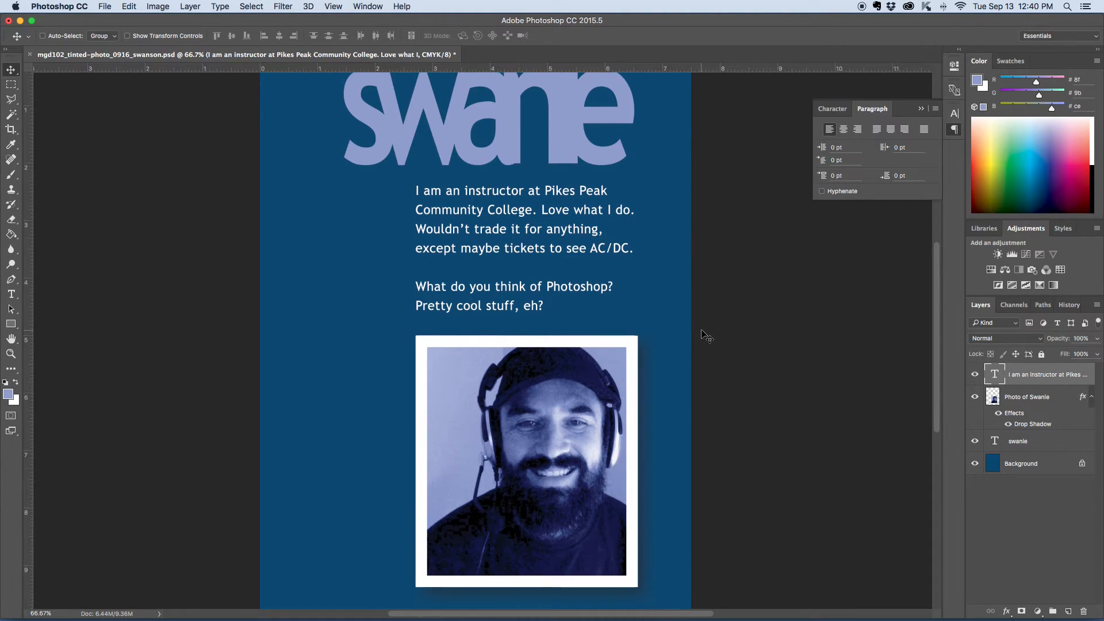
scroll(706, 337, up, 3)
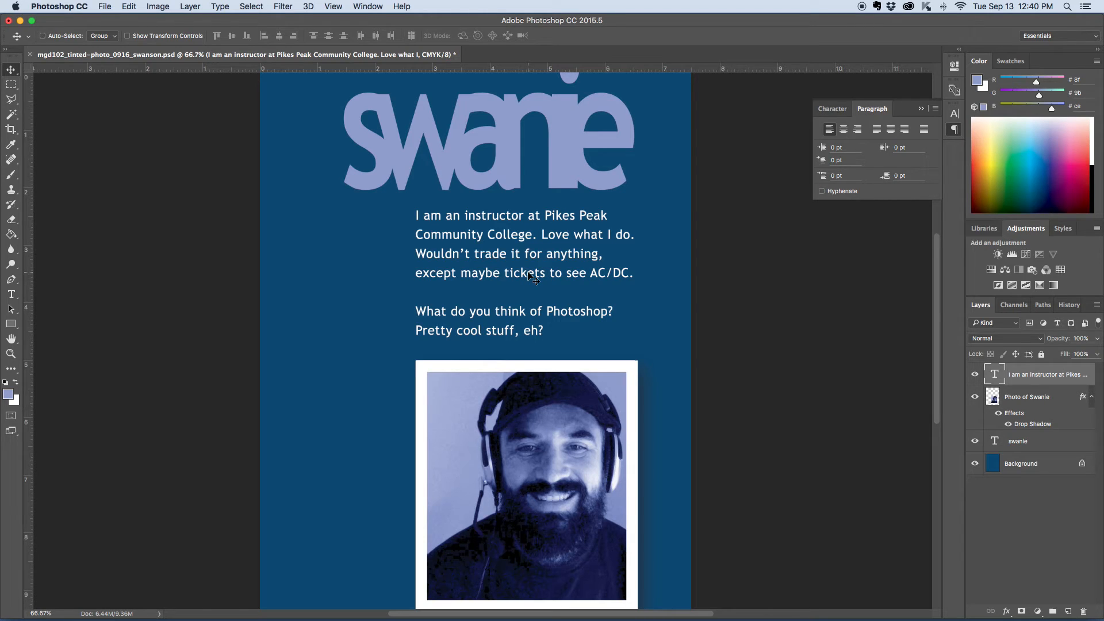
scroll(741, 366, down, 1)
scroll(741, 365, up, 2)
scroll(740, 366, down, 3)
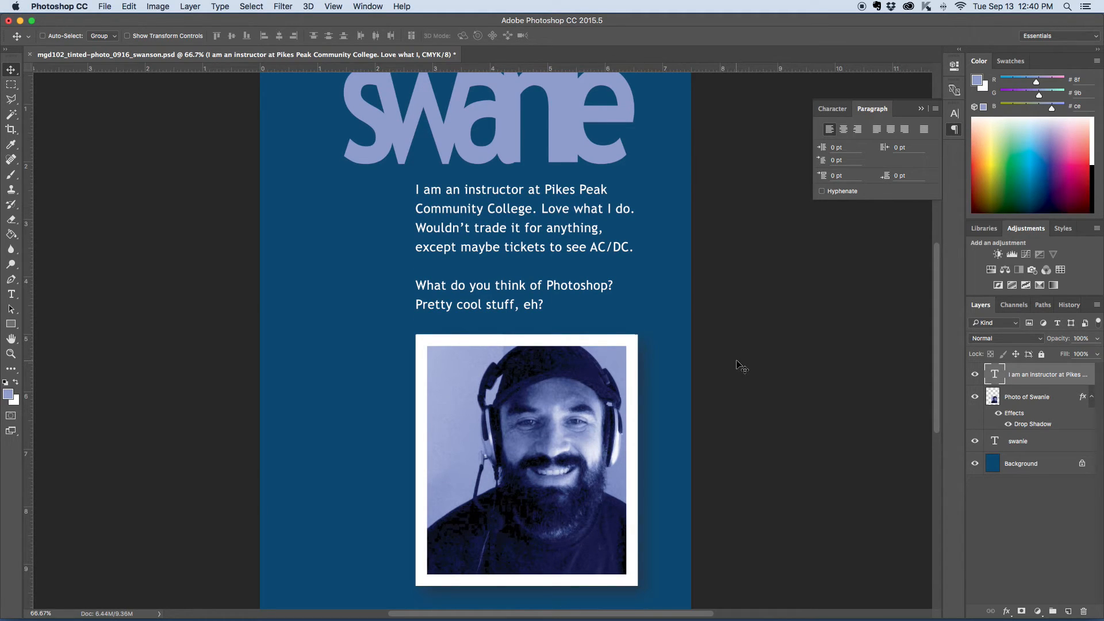
key(super+minus)
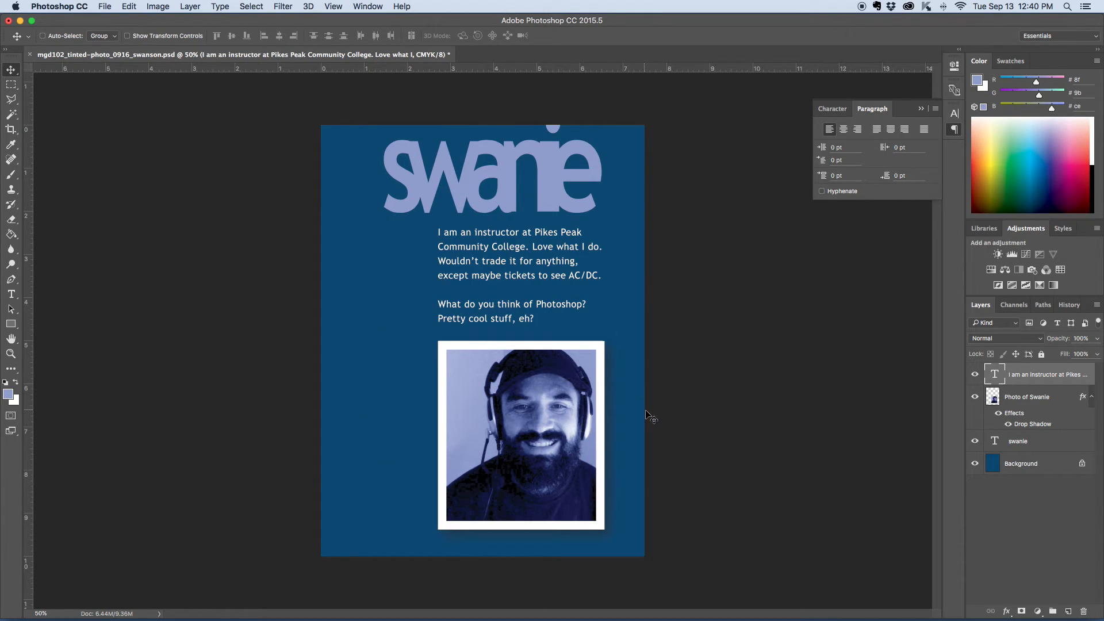
click(995, 402)
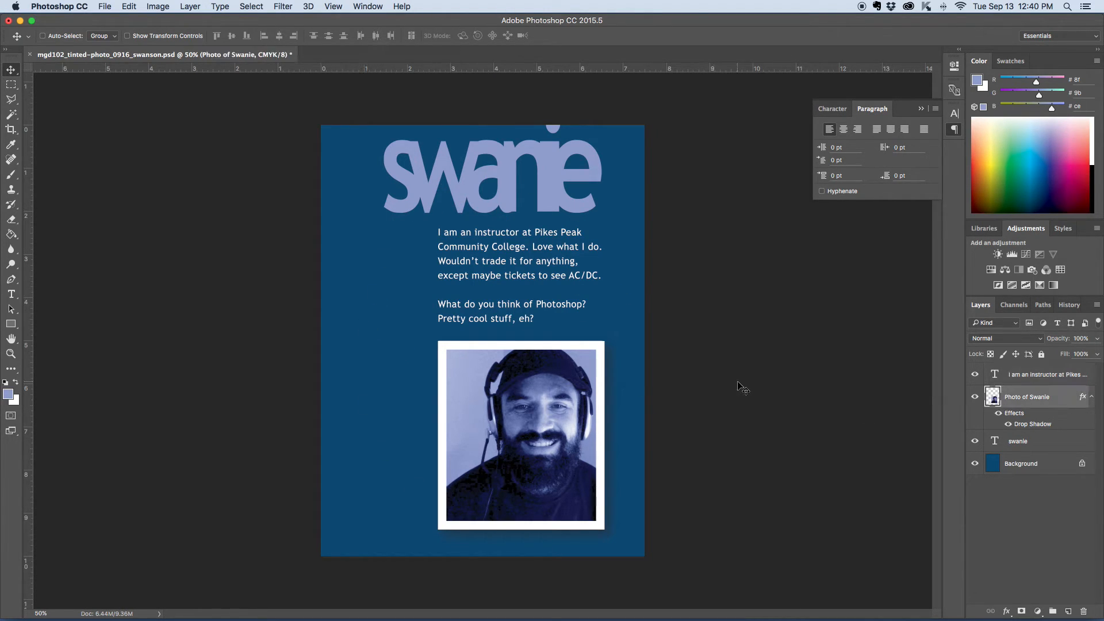
key(ctrl+t)
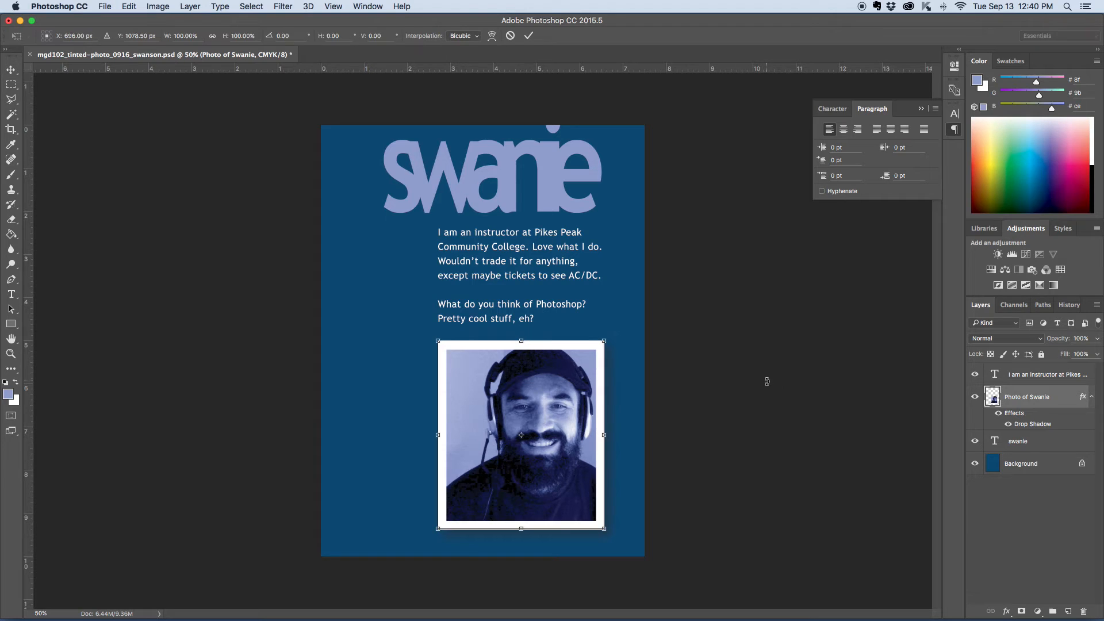
drag(621, 337, 631, 338)
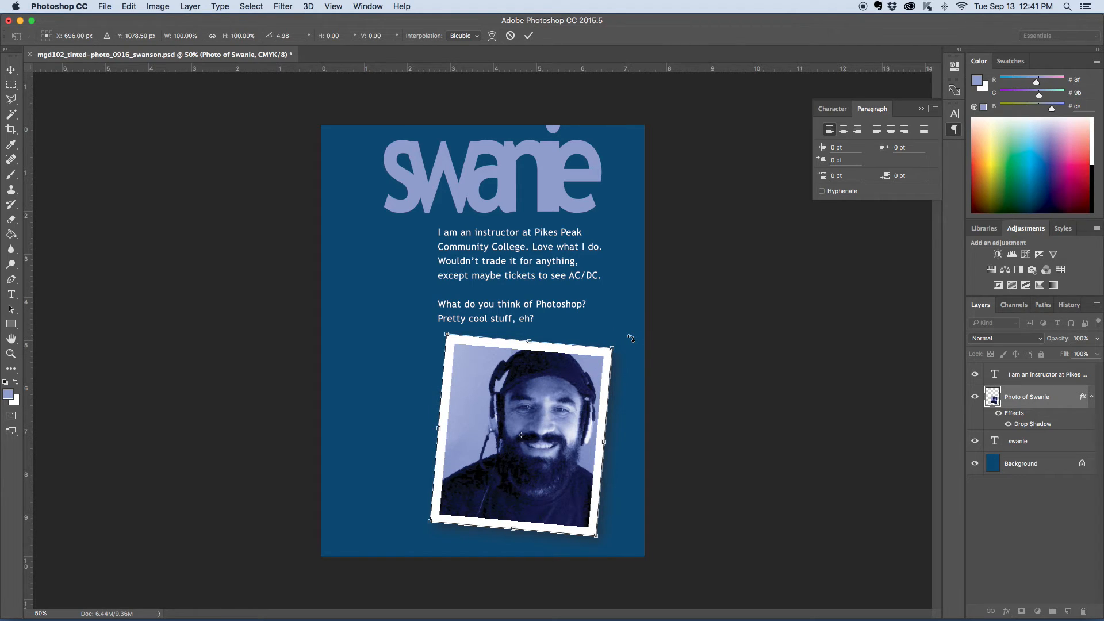
key(Return)
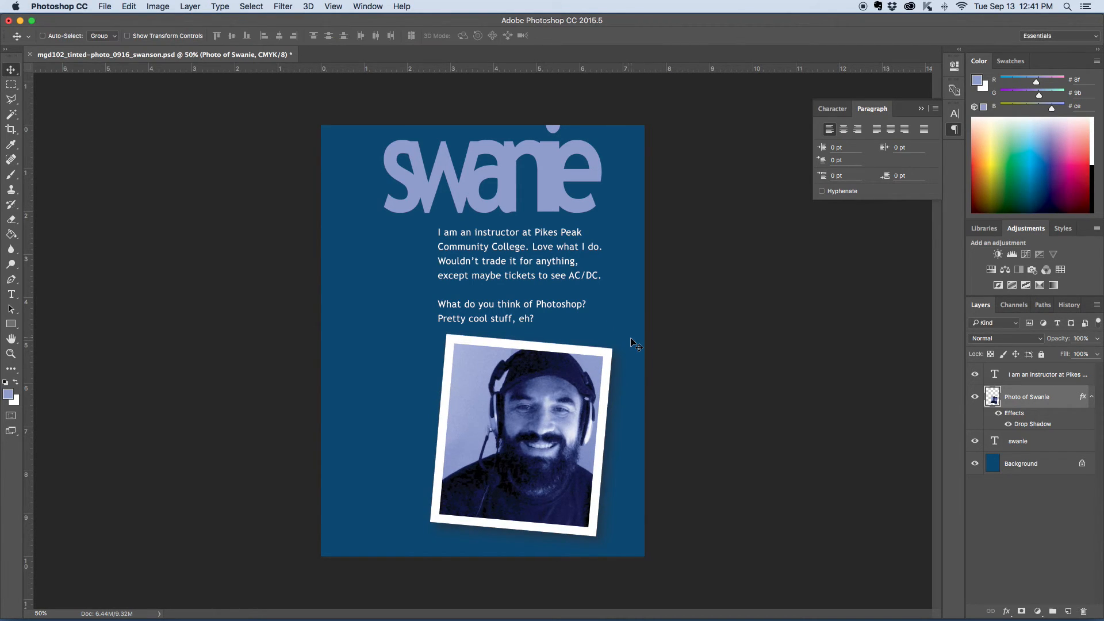
mouse_move(553, 473)
mouse_down()
mouse_move(537, 472)
mouse_move(548, 477)
mouse_up()
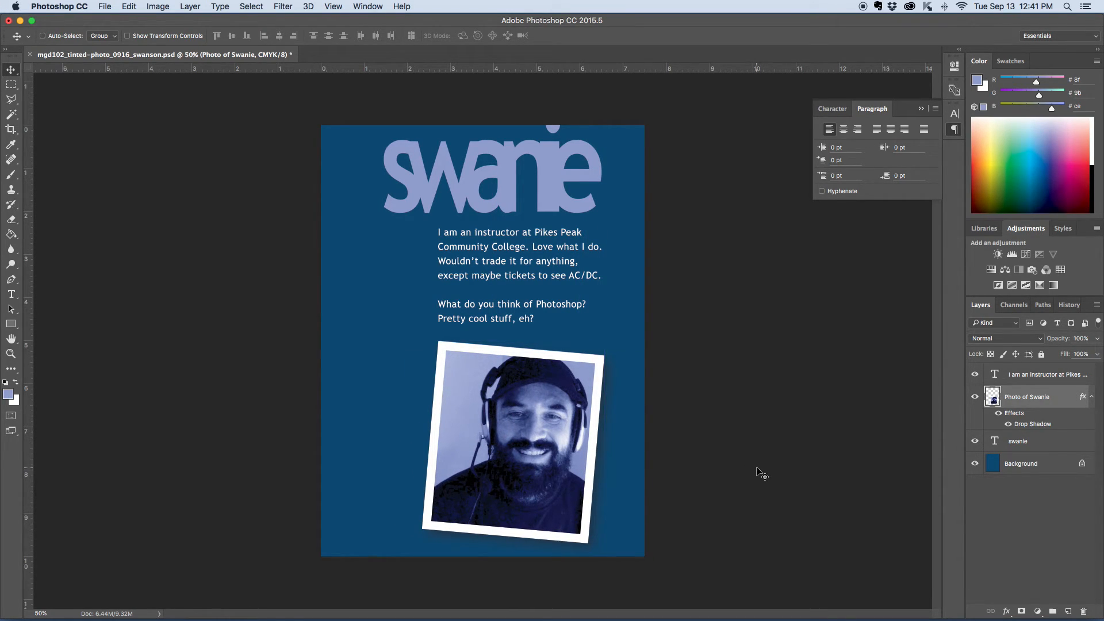
drag(517, 443, 524, 443)
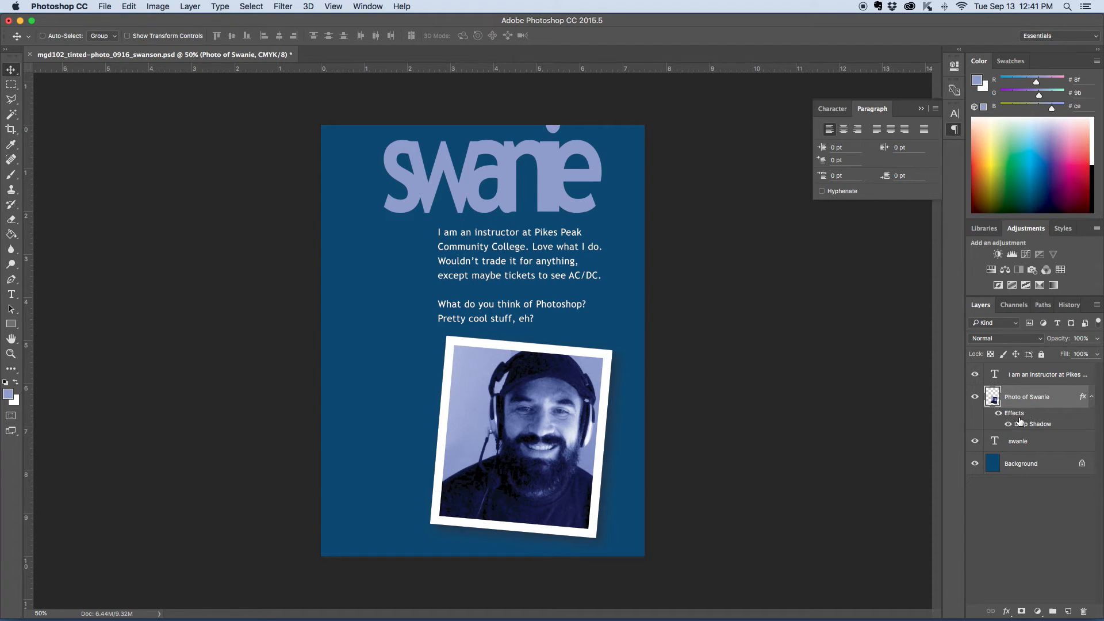
Step: Select the swanie heading layer and nudge it a few pixels right and one down
click(1025, 442)
key(Right)
key(Right)
key(Right)
key(Right)
key(Right)
key(Right)
key(Right)
key(Right)
key(Right)
key(Right)
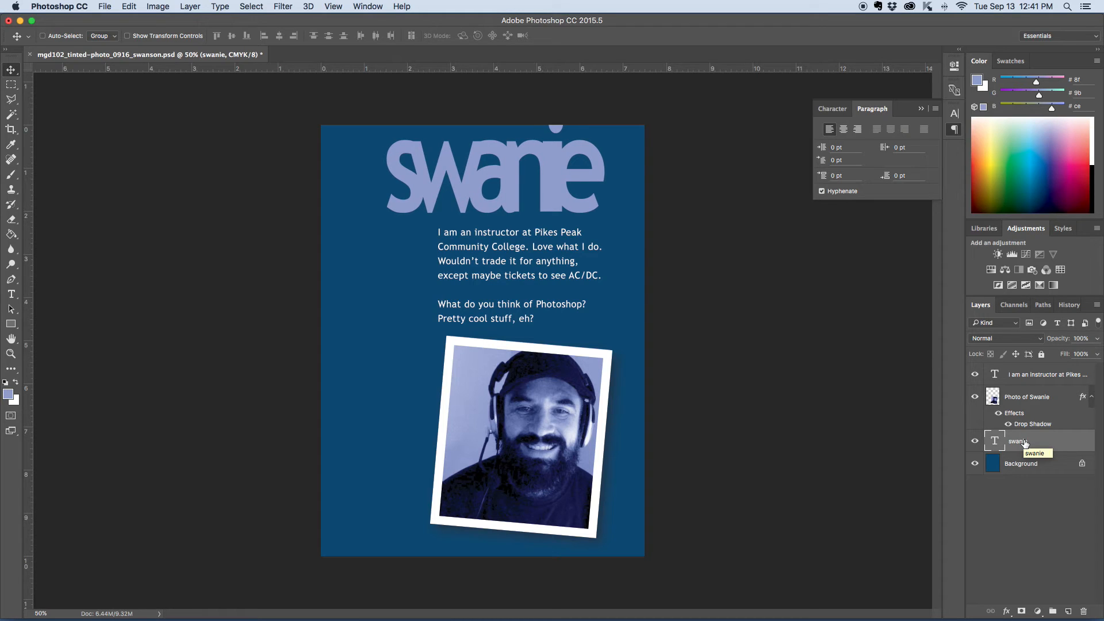
key(Down)
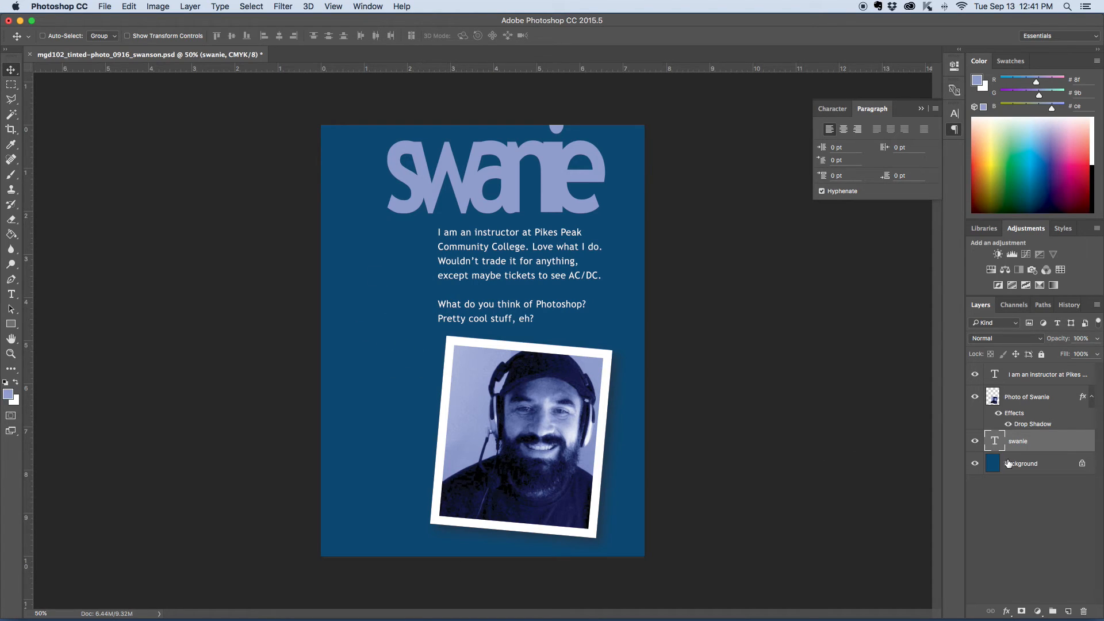
Step: Deselect and save the document
click(709, 322)
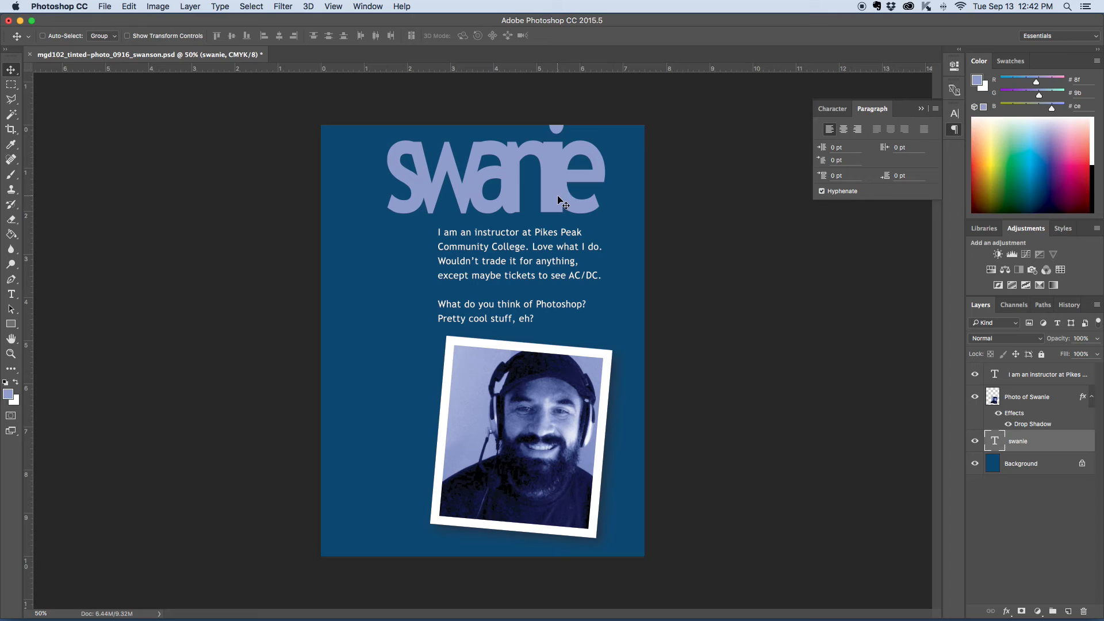
key(super+s)
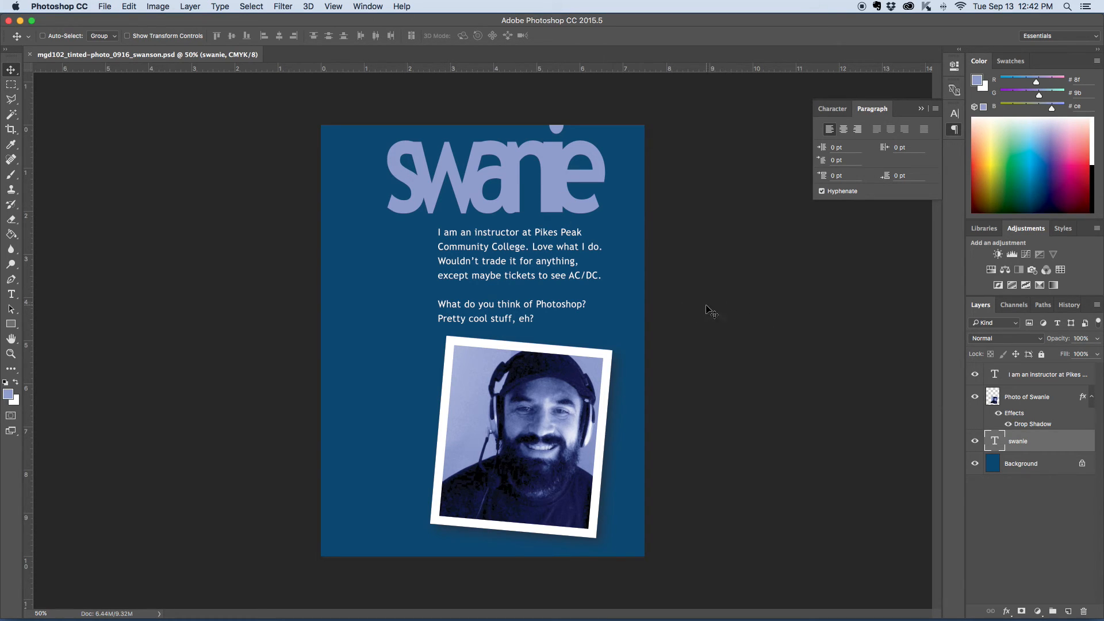